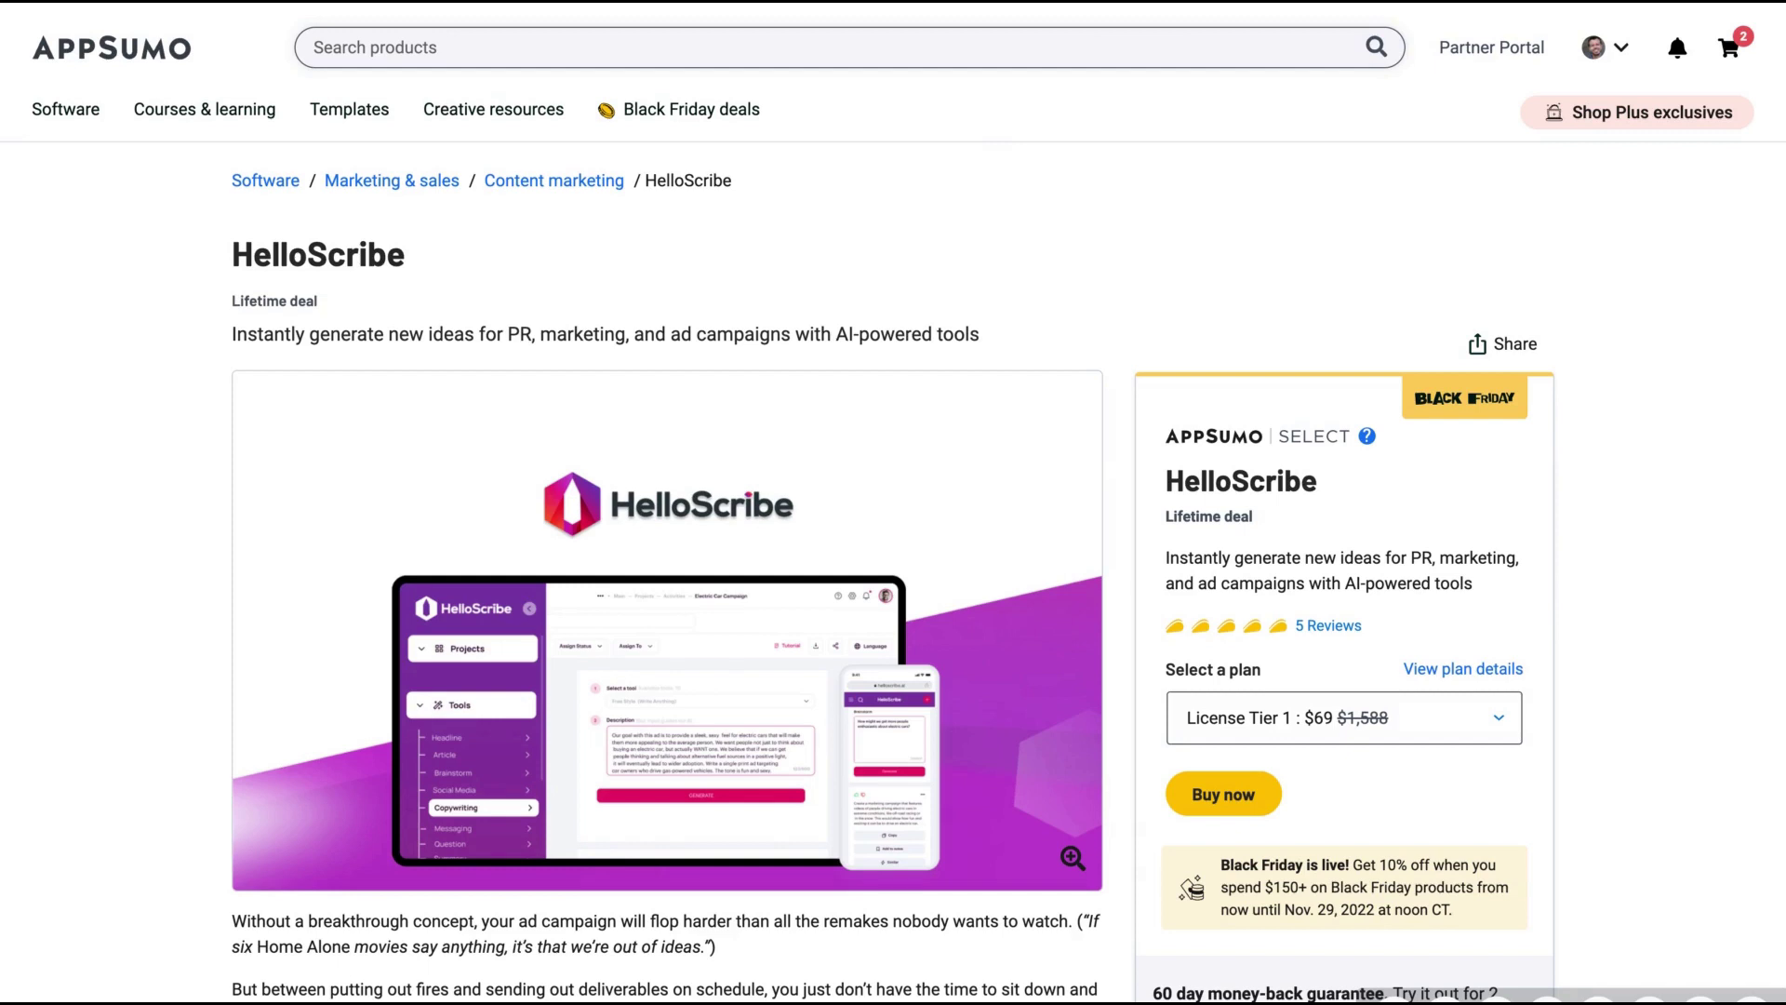
Look through the HelloScribe deal page, including the plan features and the pricing of License Tier 1 and Tier 2.
scroll(1008, 558, down, 1)
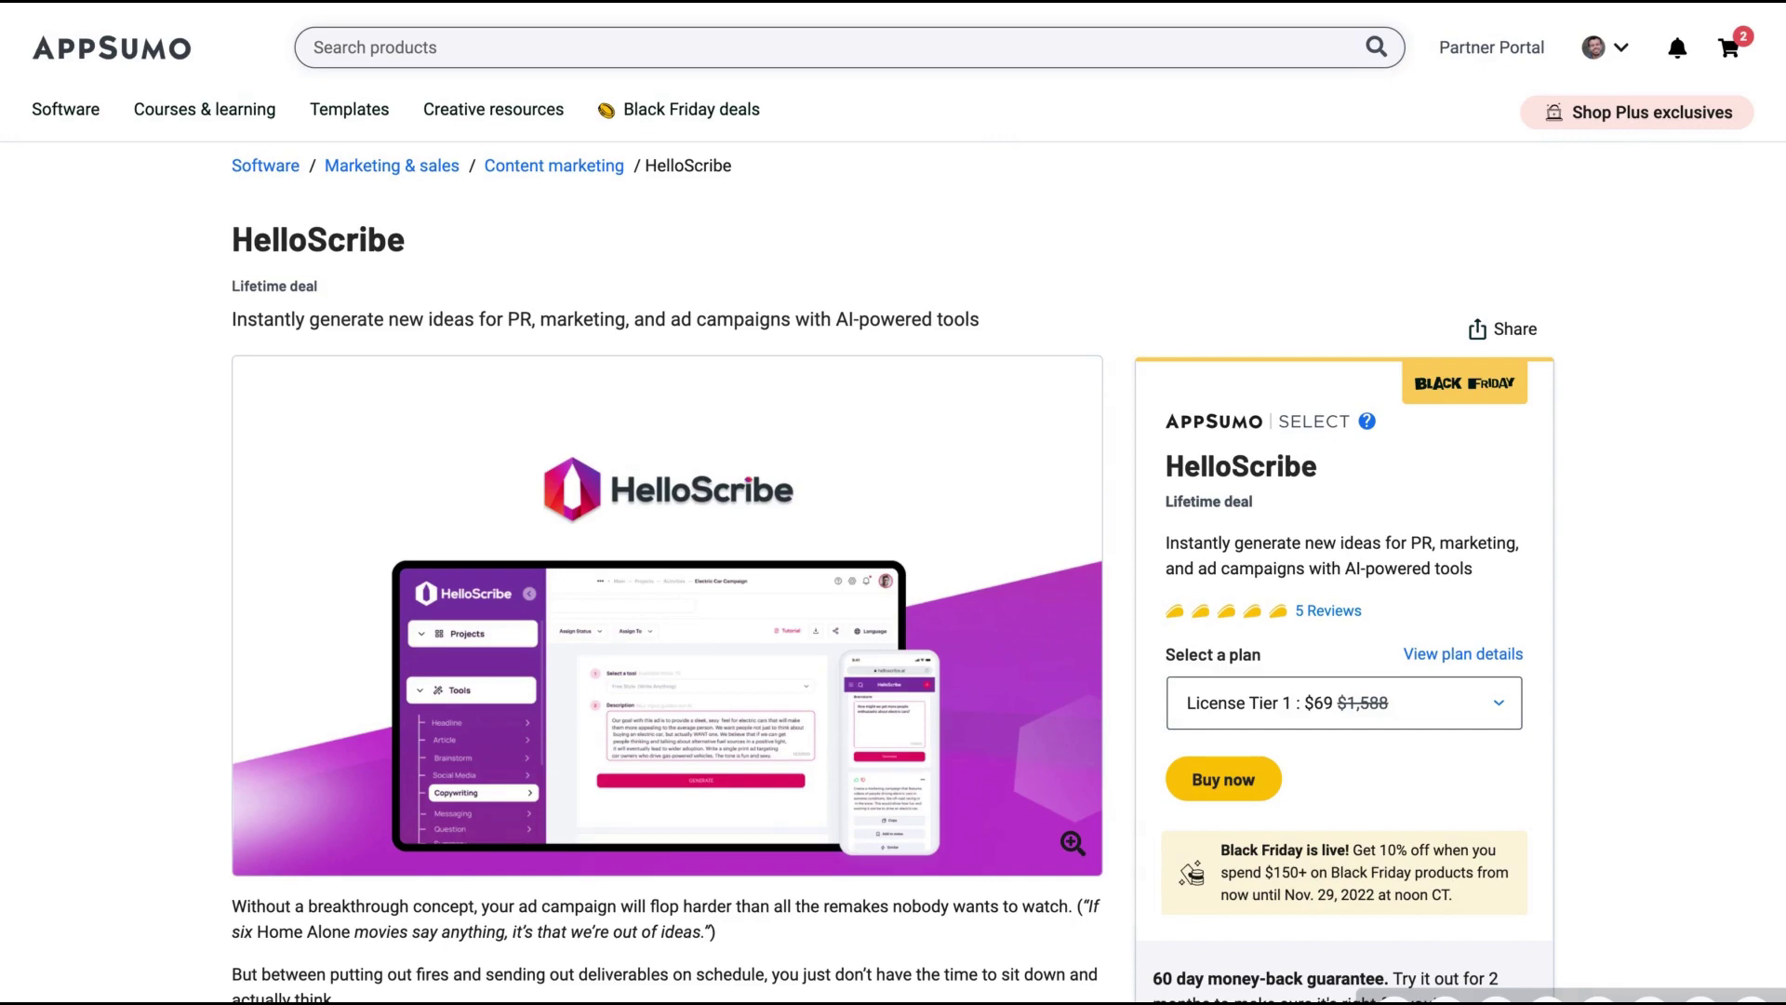
scroll(894, 502, down, 10)
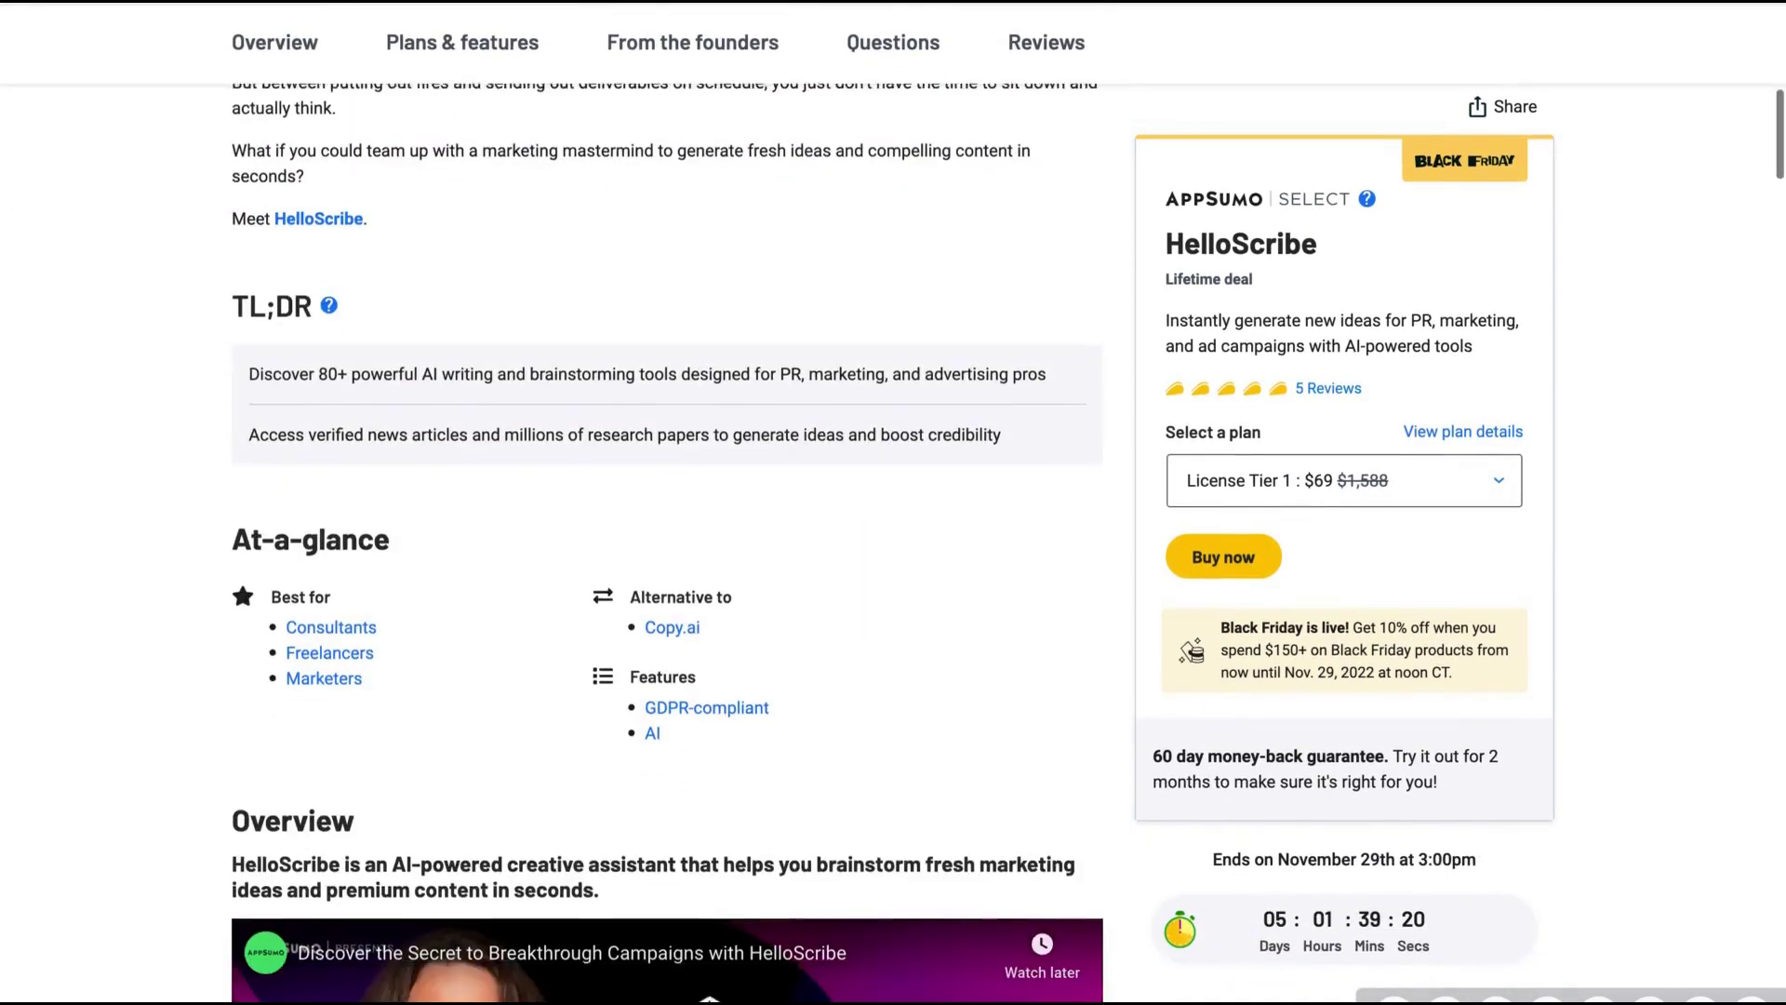
scroll(893, 503, down, 20)
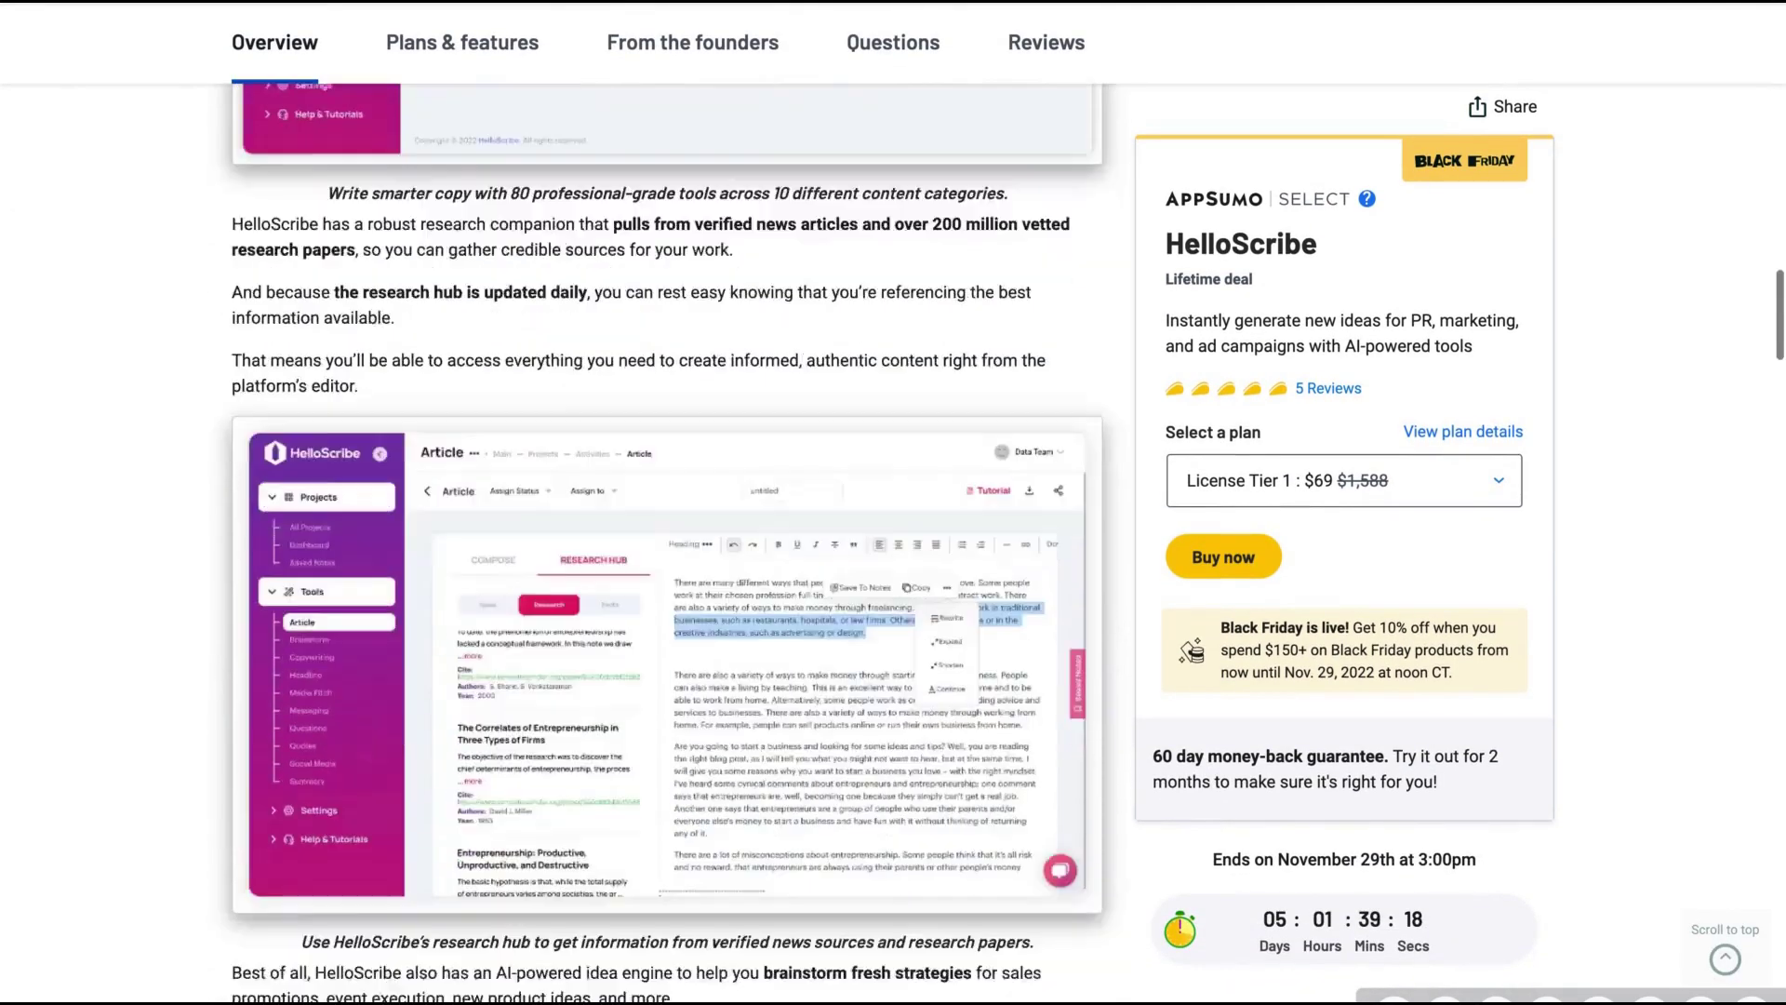
scroll(665, 503, down, 20)
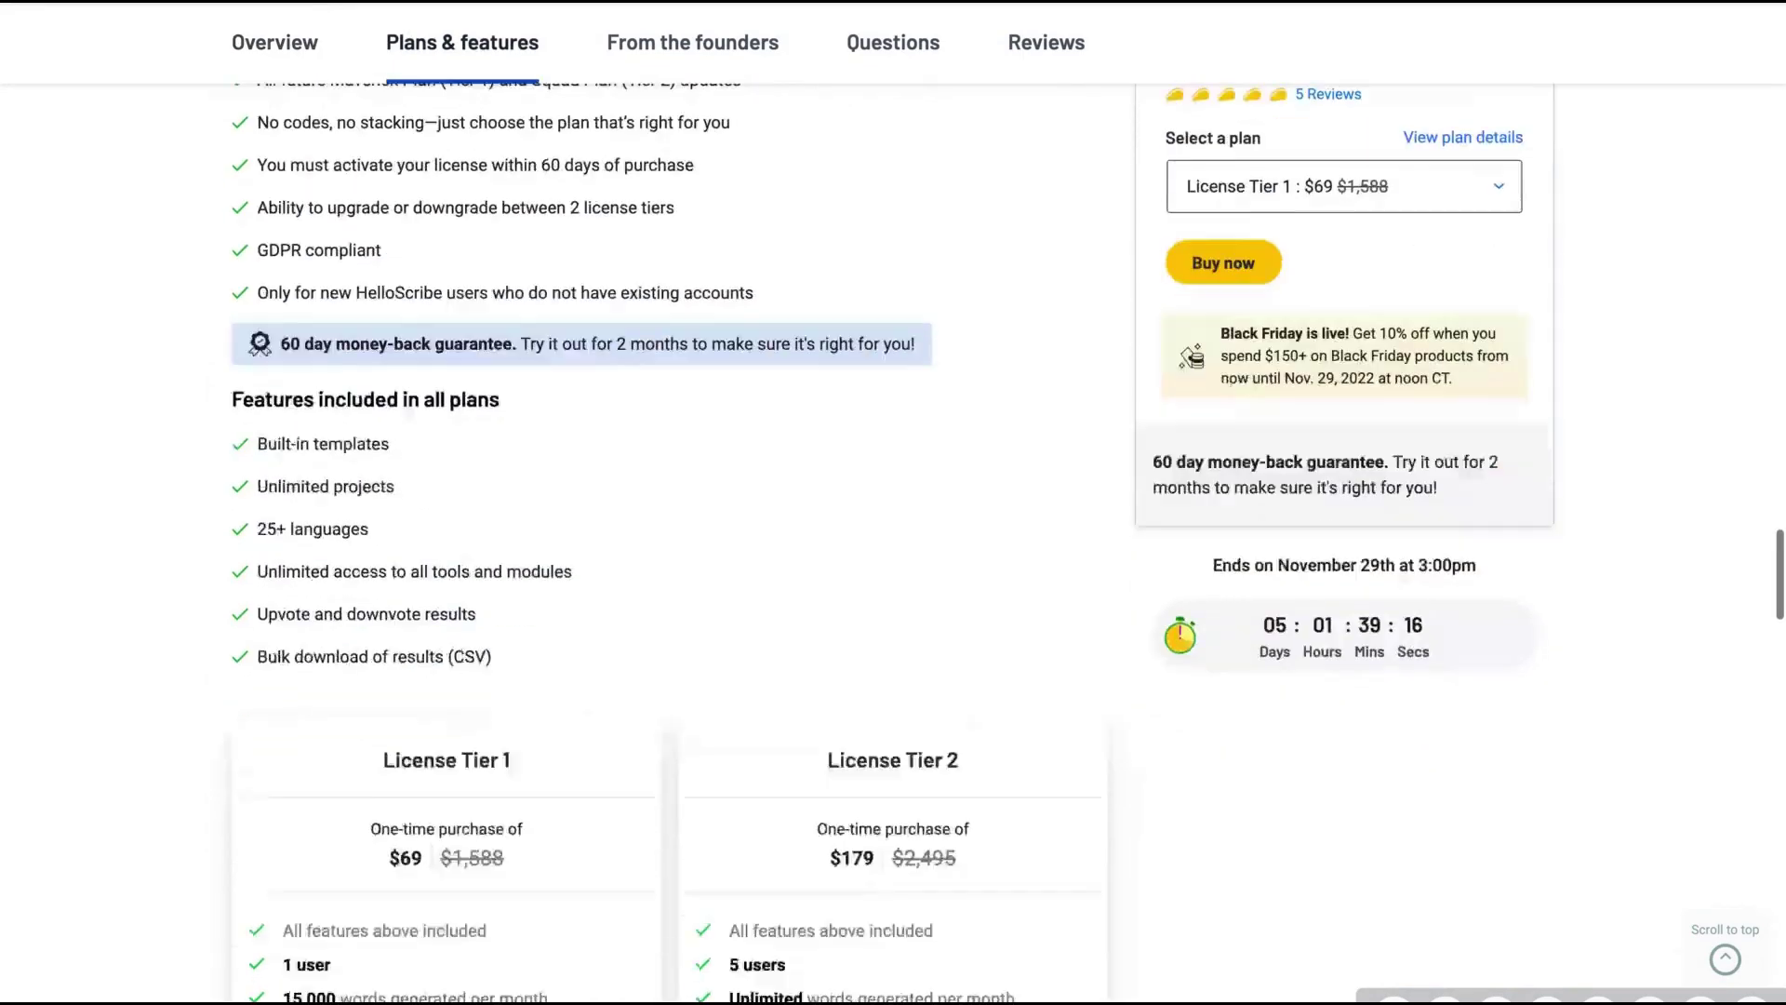
scroll(893, 502, down, 6)
scroll(893, 503, up, 2)
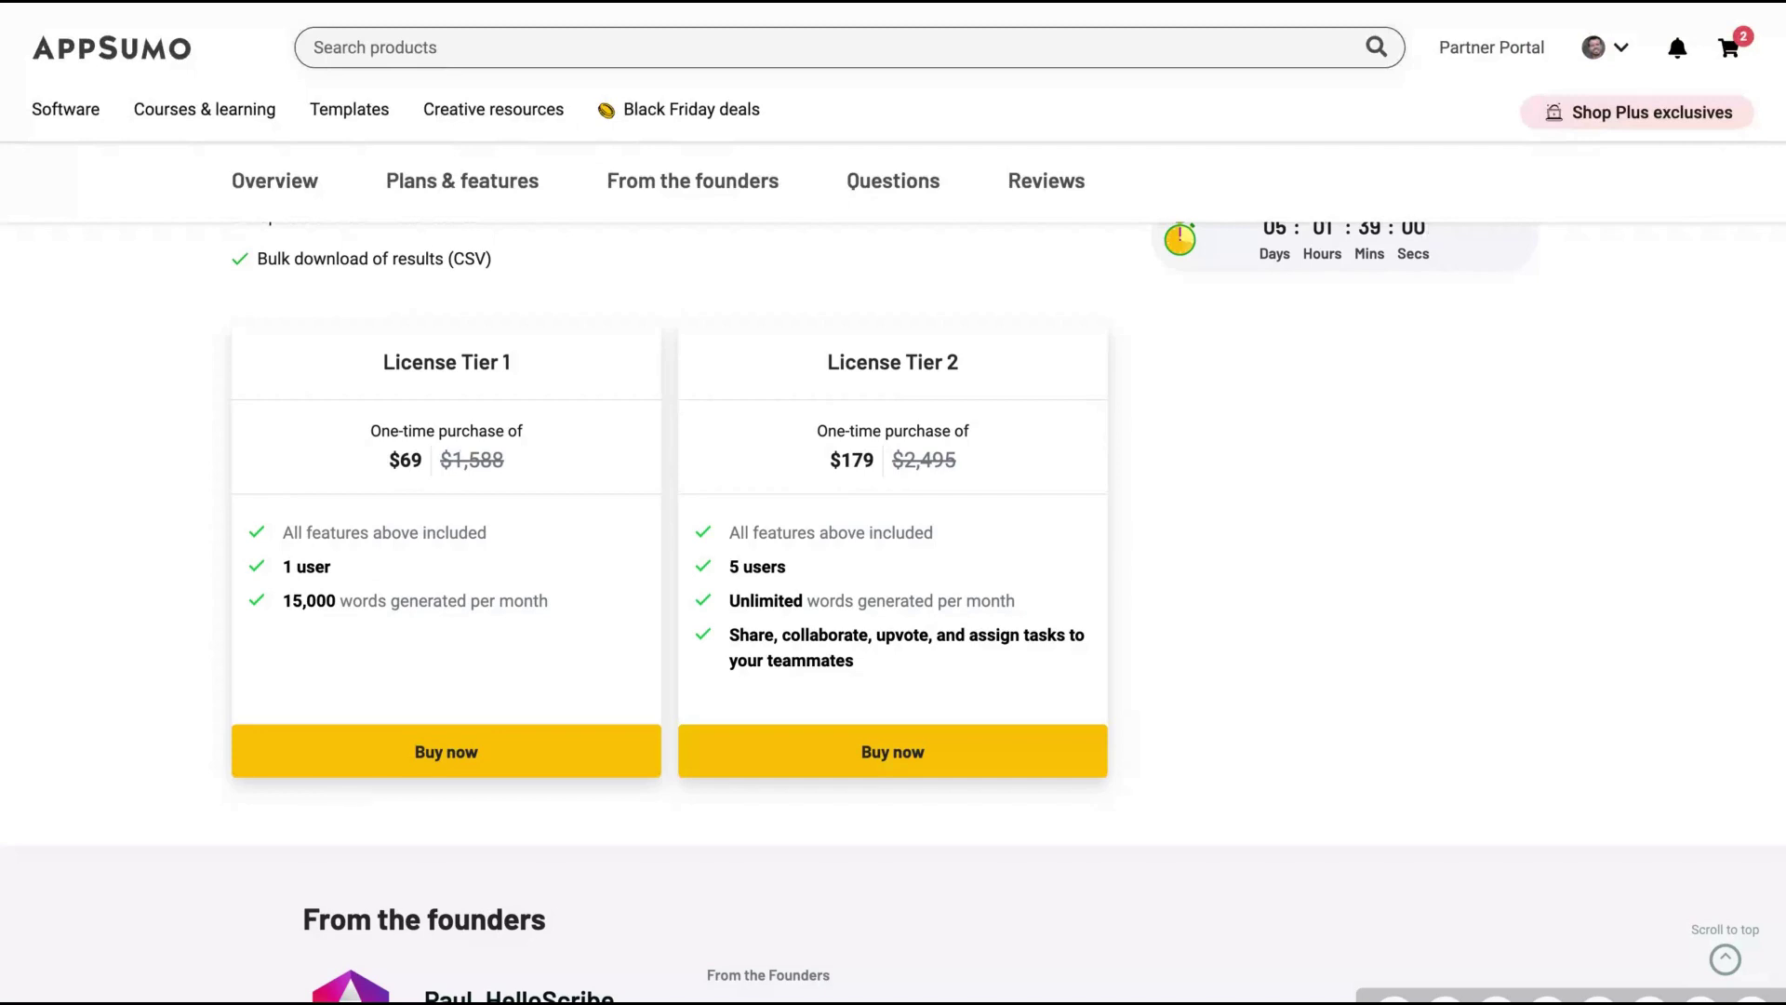
scroll(894, 605, up, 2)
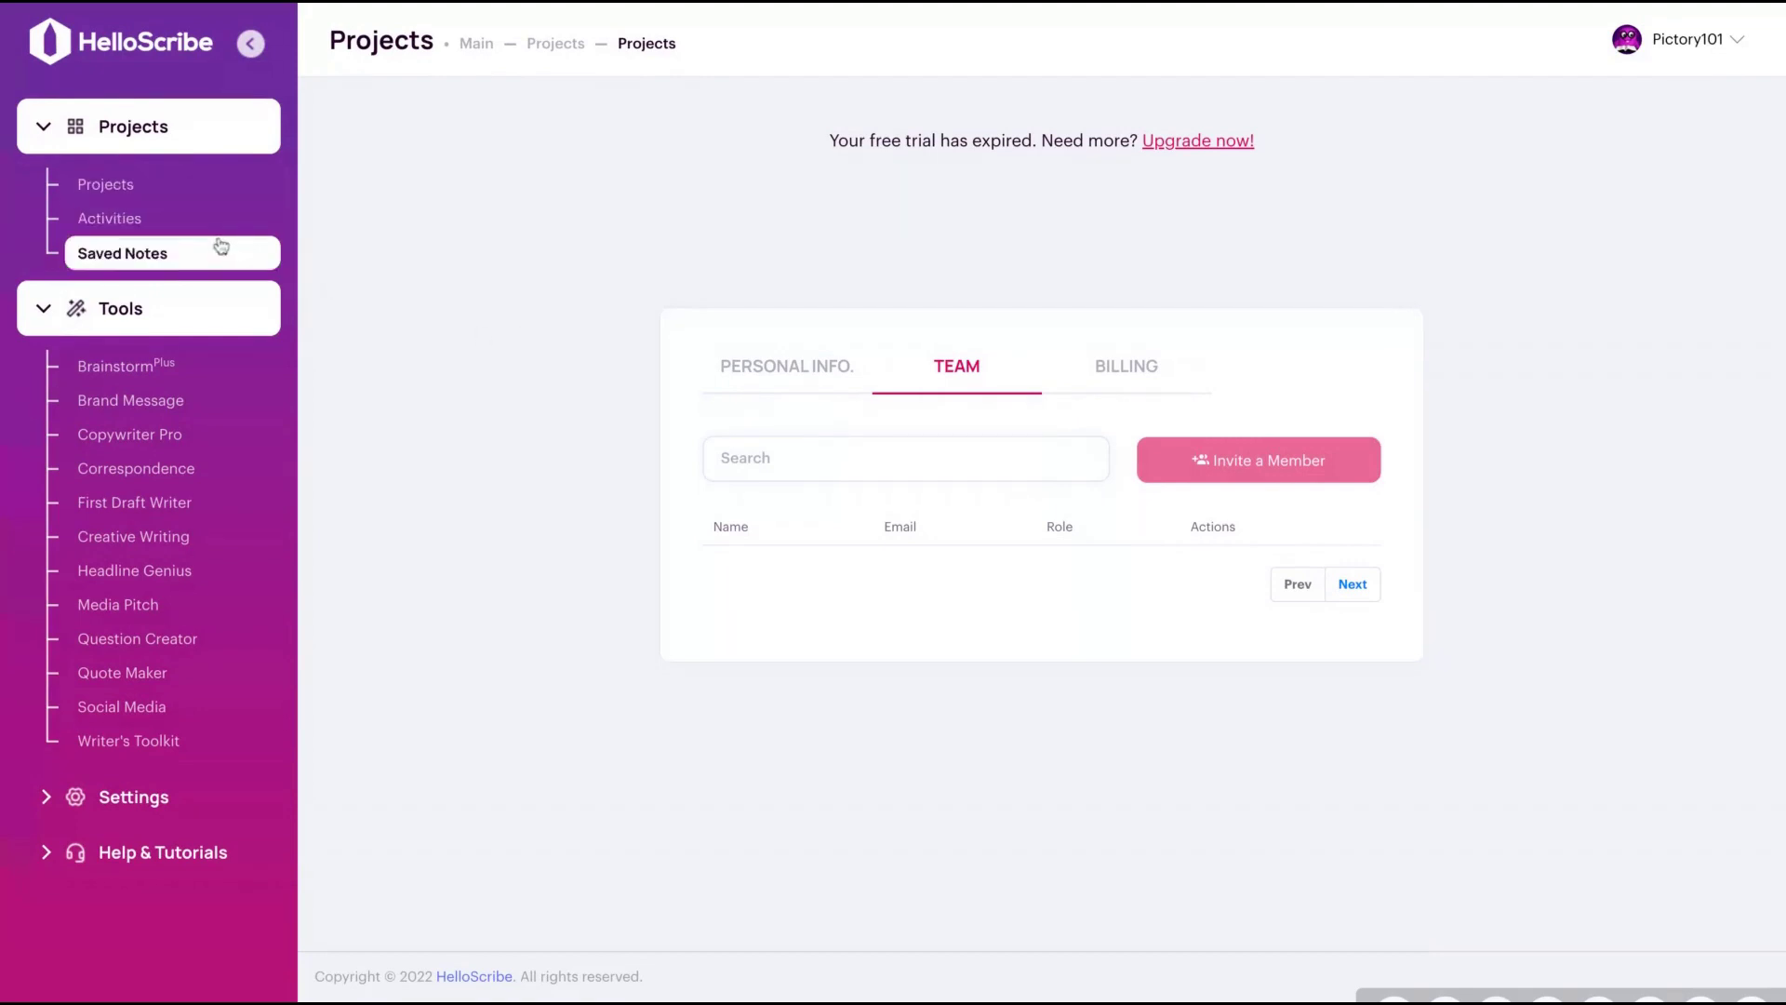
Create a new HelloScribe project named TTZ and open its Question Creator category.
click(180, 186)
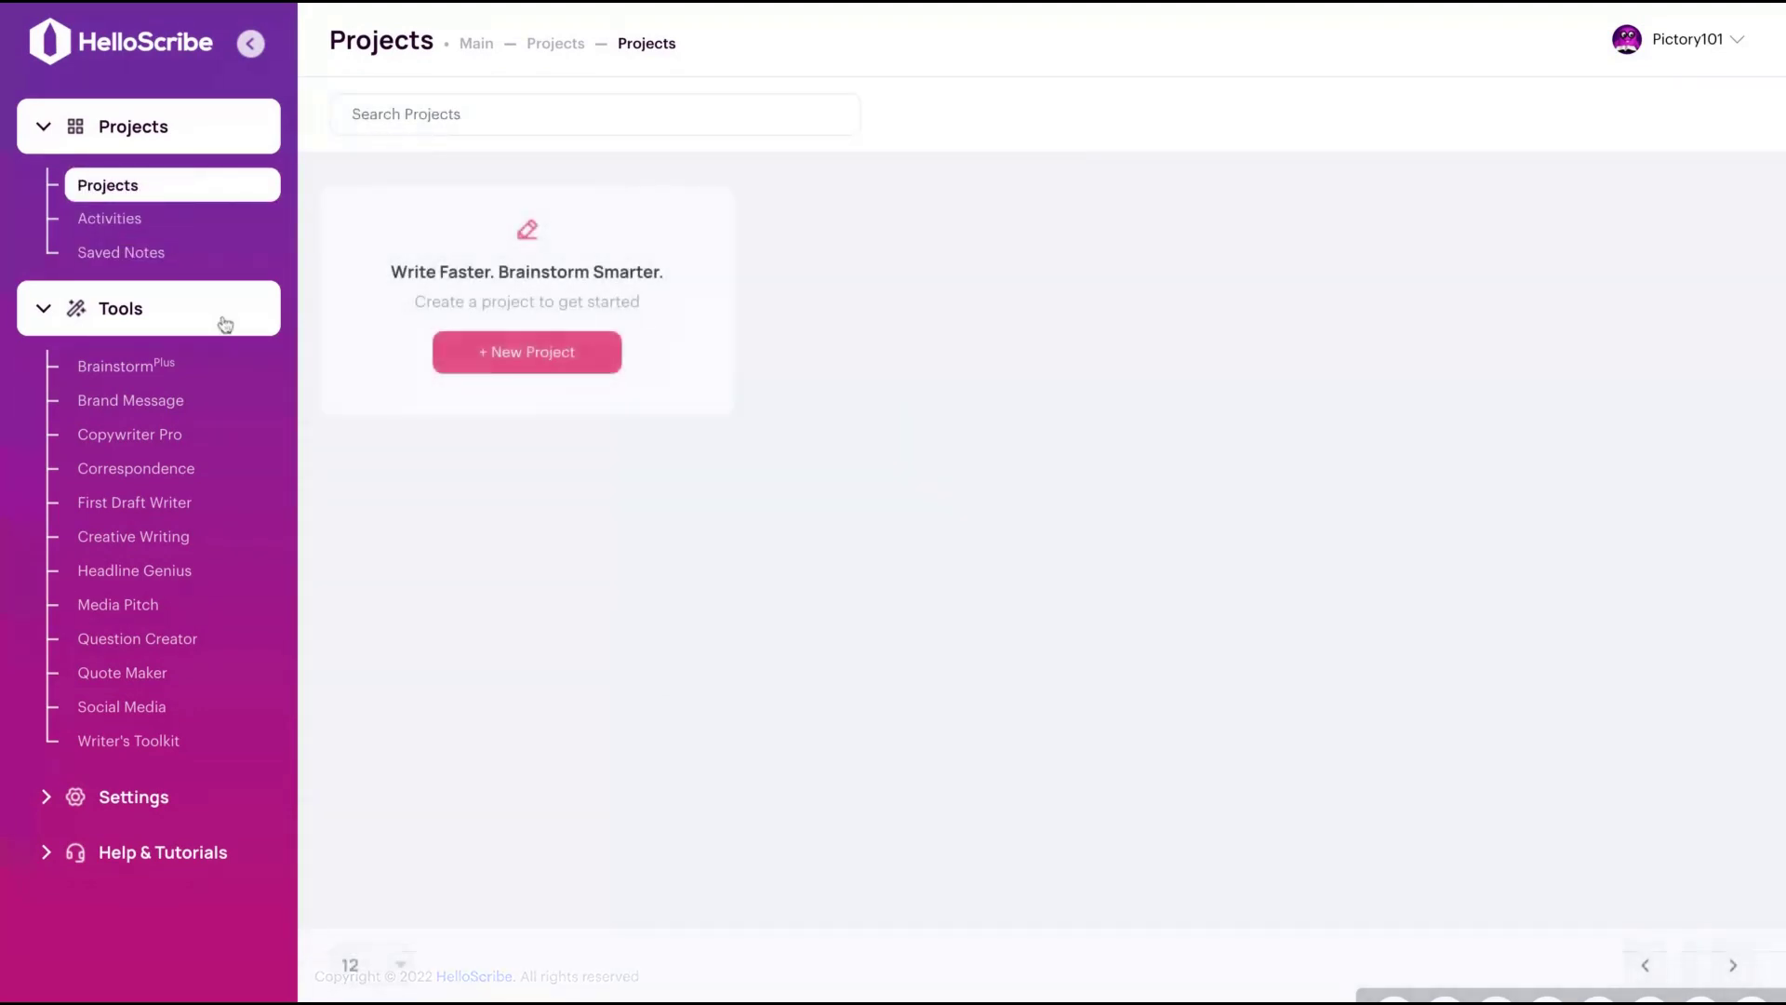
click(494, 365)
click(982, 258)
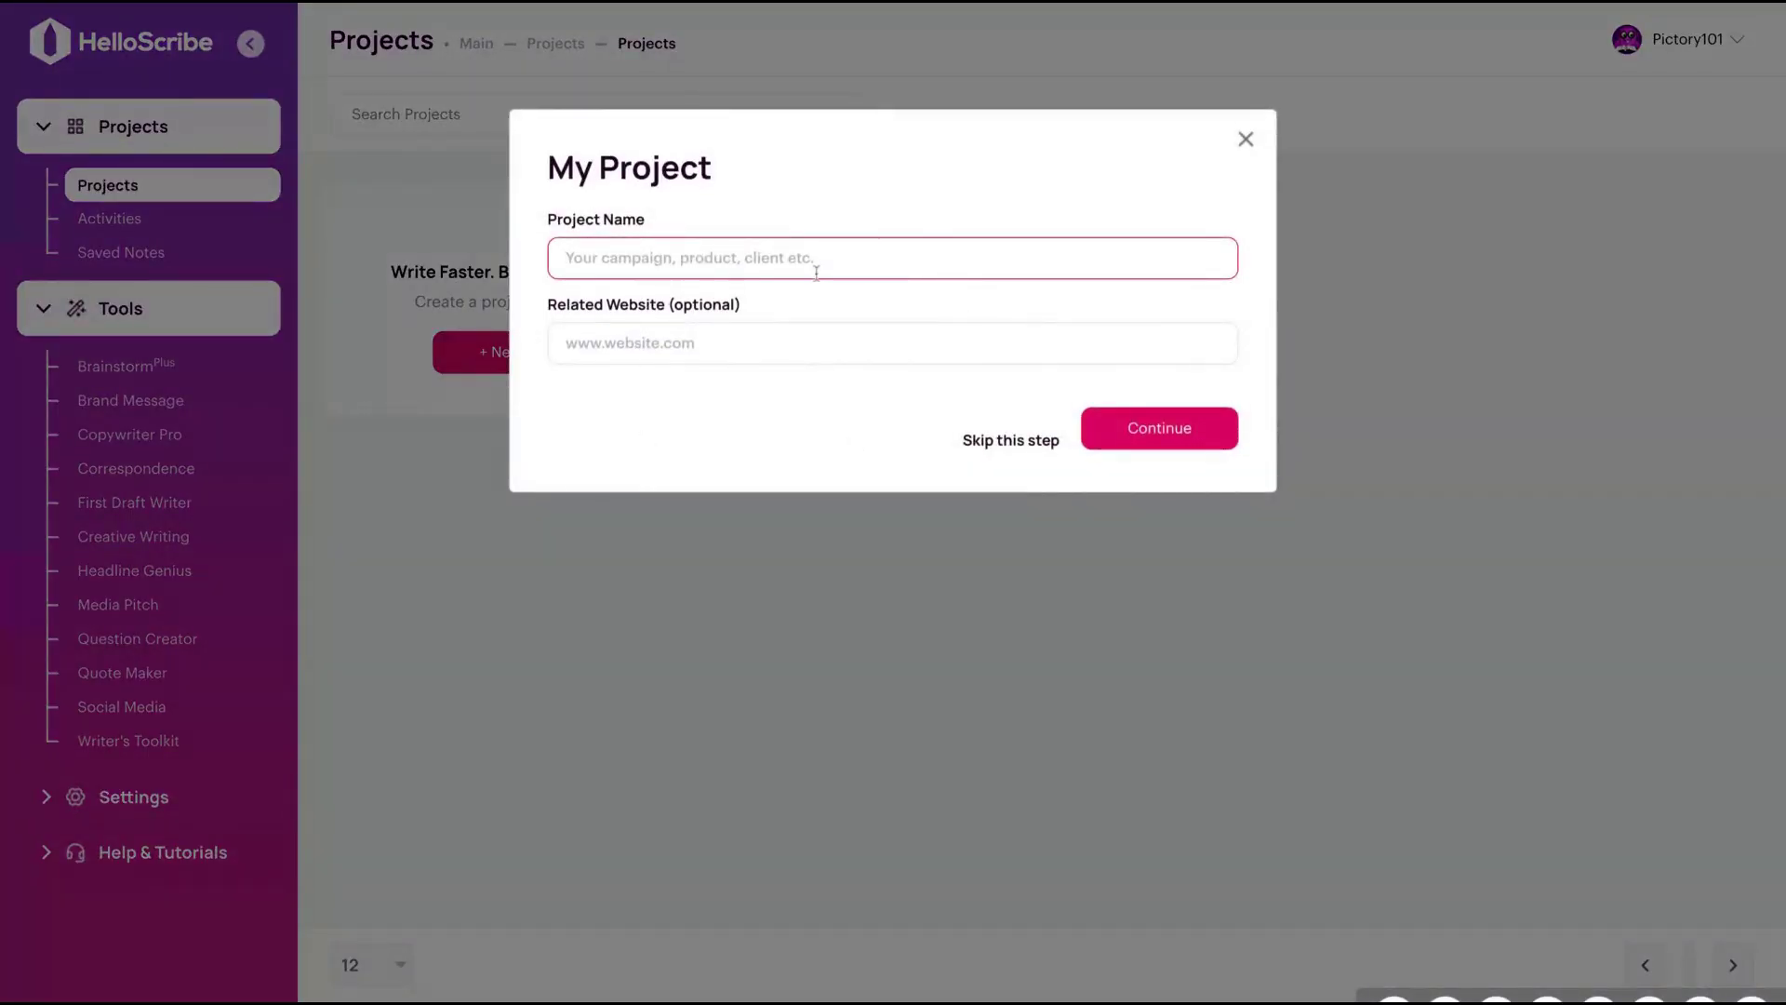
text(TTZ)
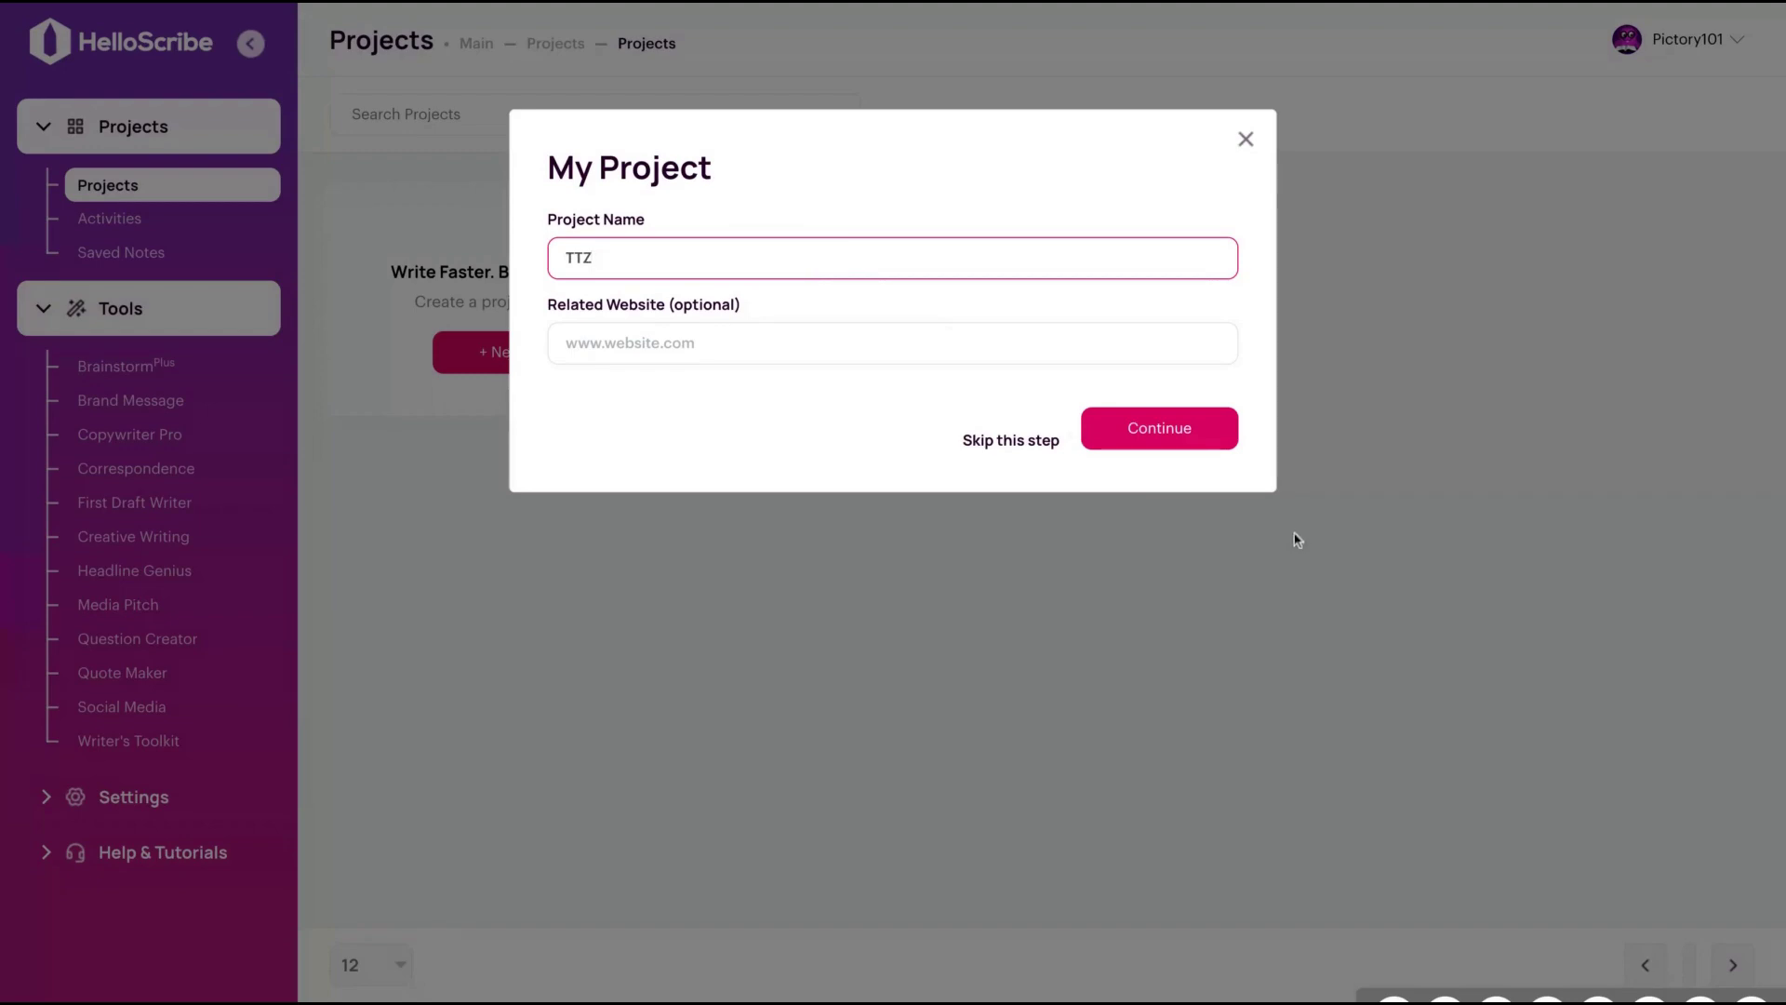
click(1158, 453)
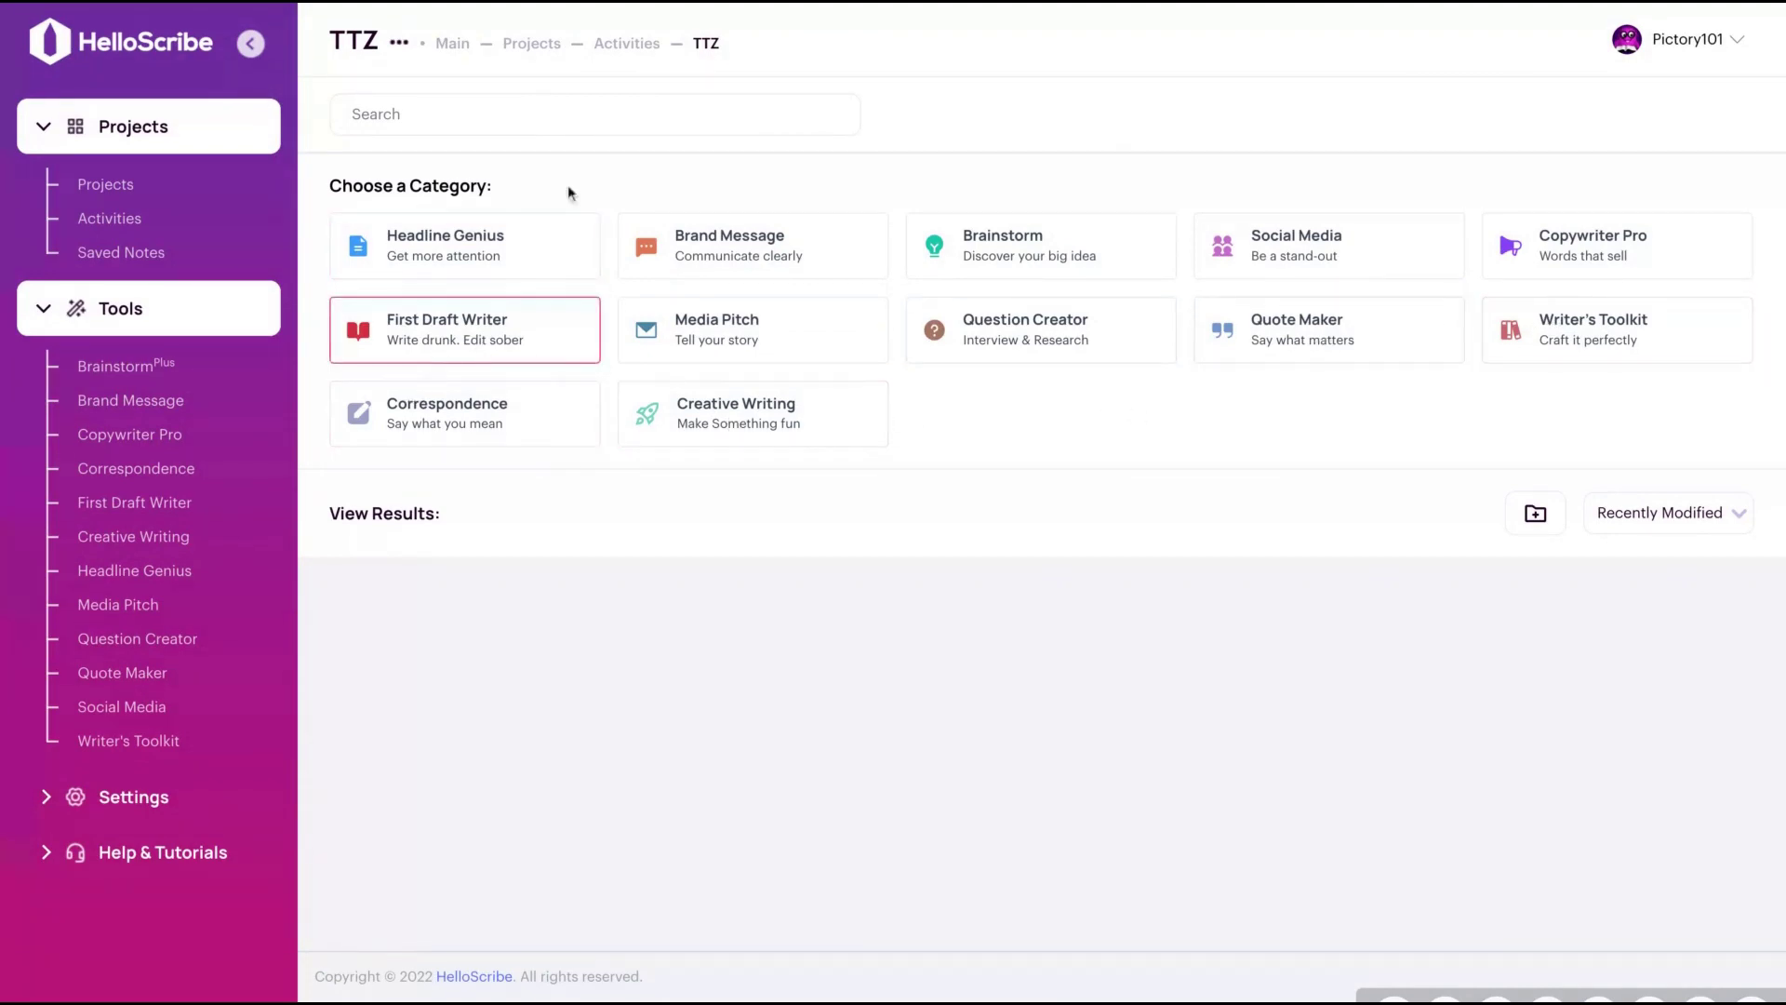
click(1041, 348)
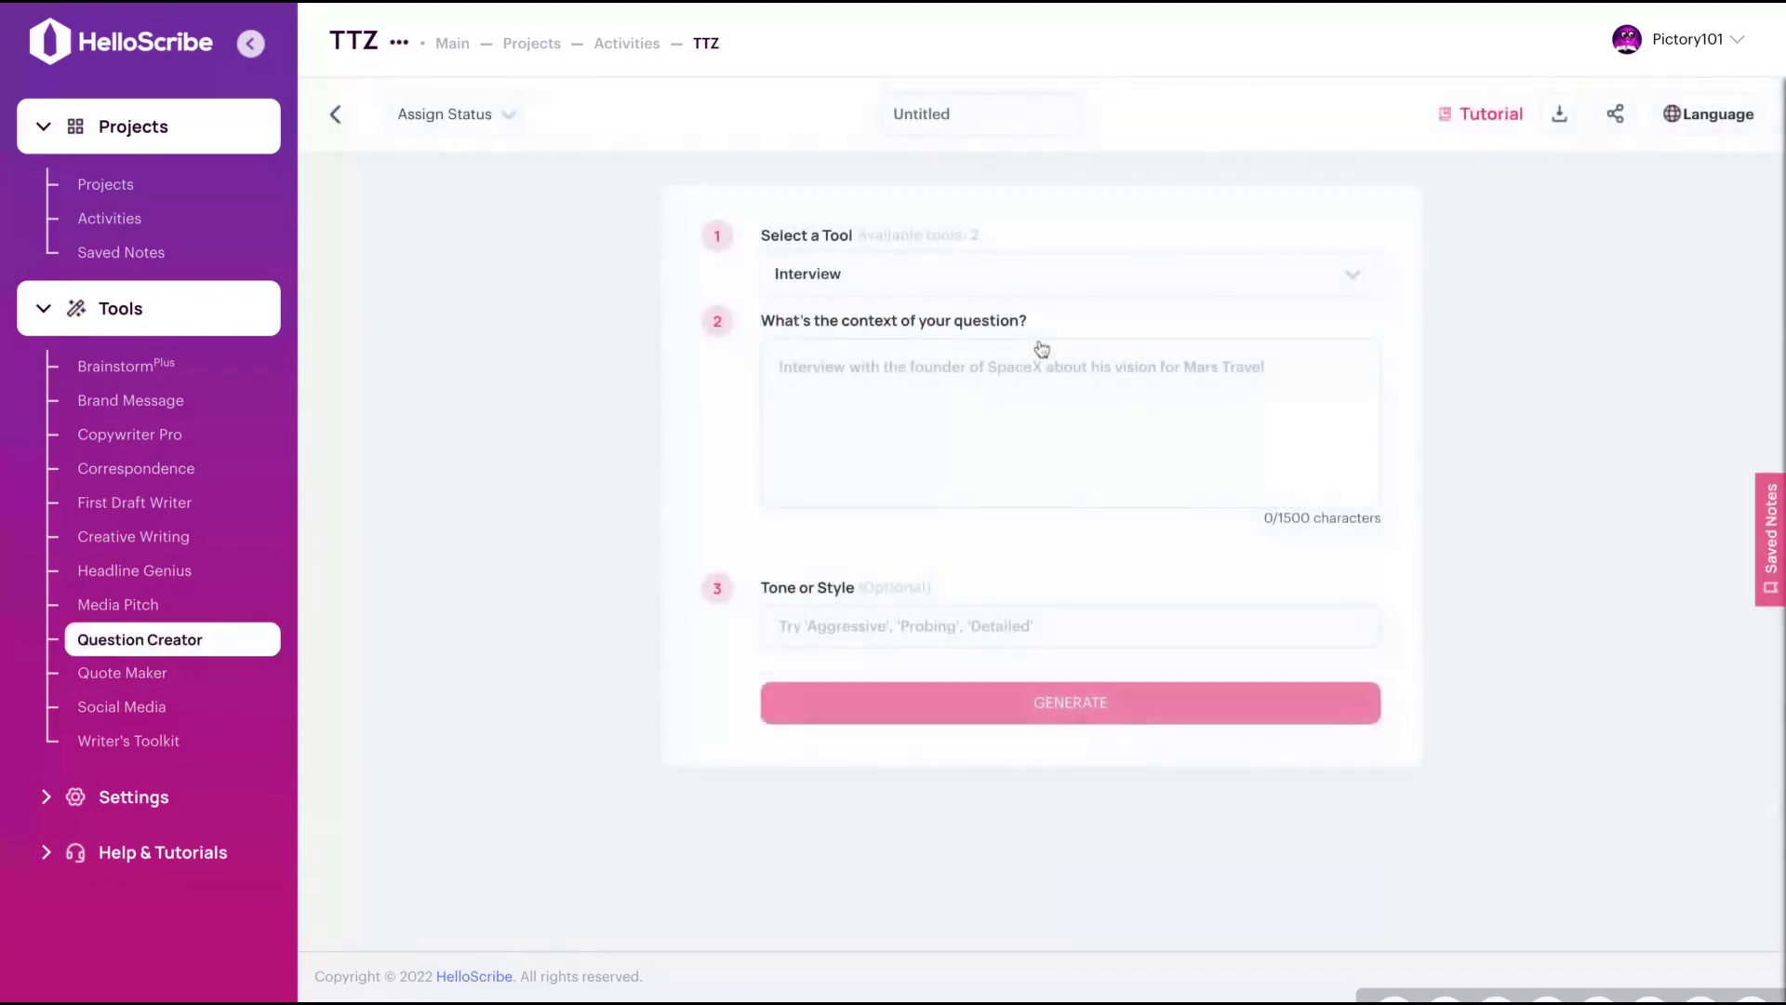
Look at the available input languages in the Question Creator's language settings and close the settings without saving.
click(1708, 114)
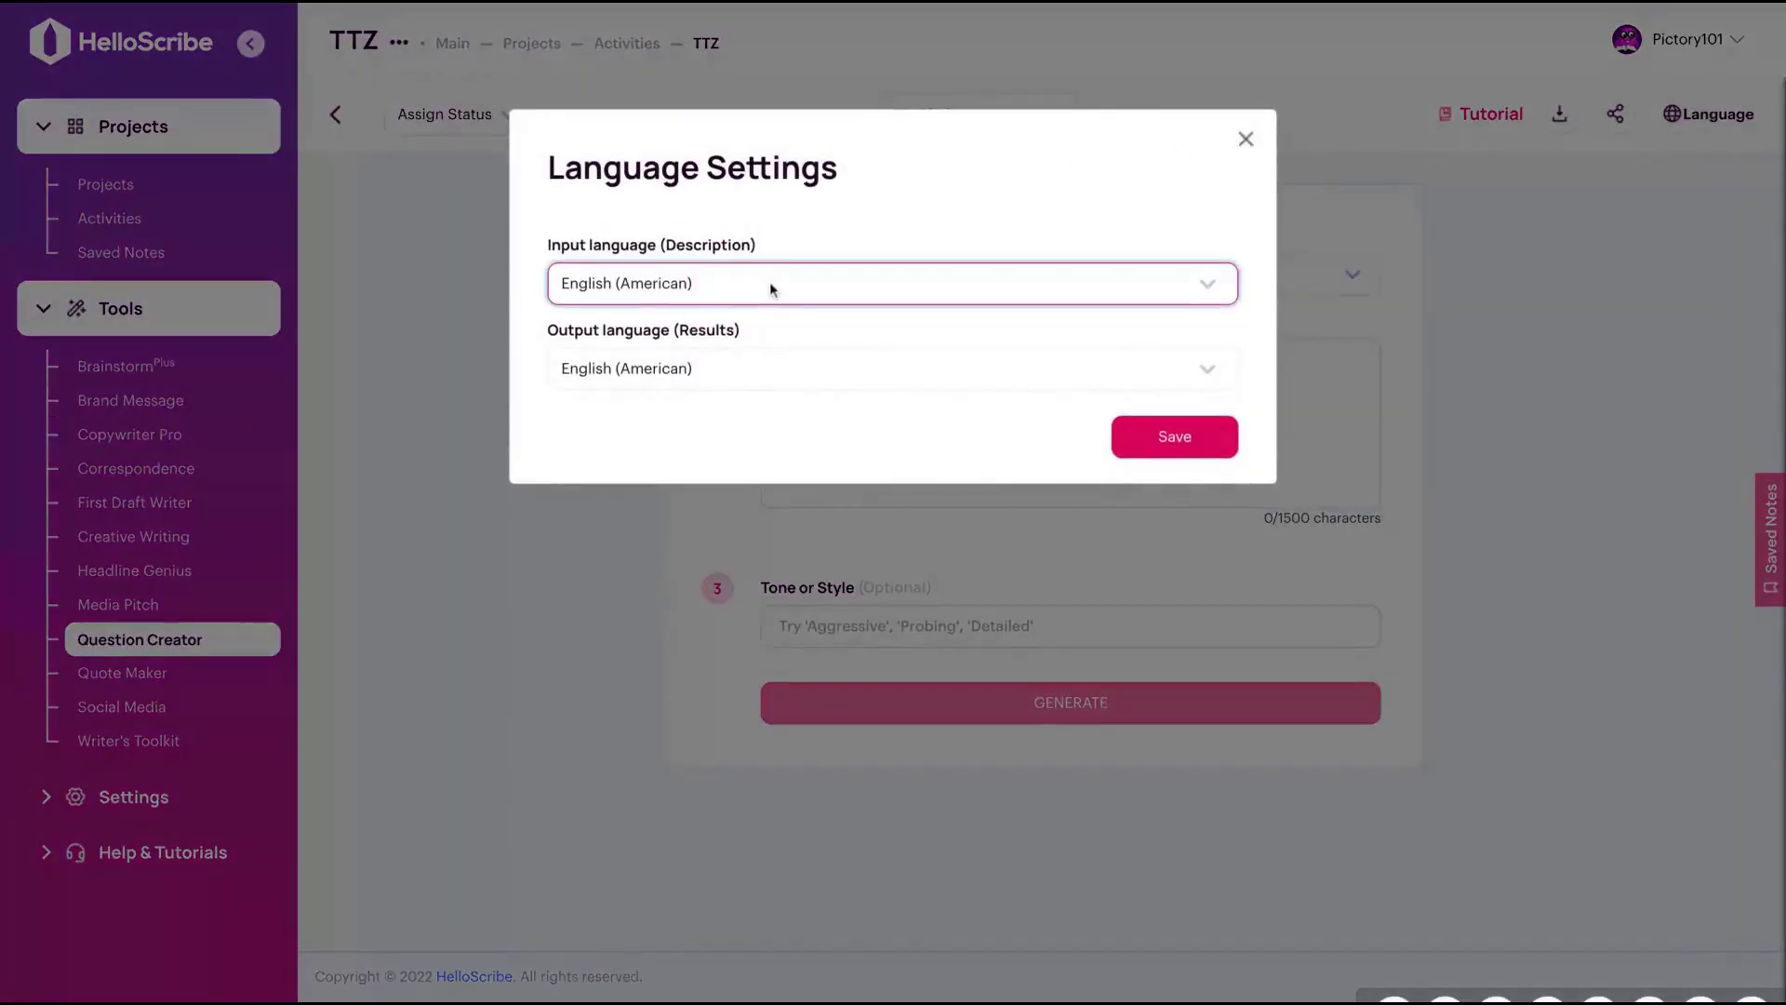
key(d)
key(e)
click(1247, 138)
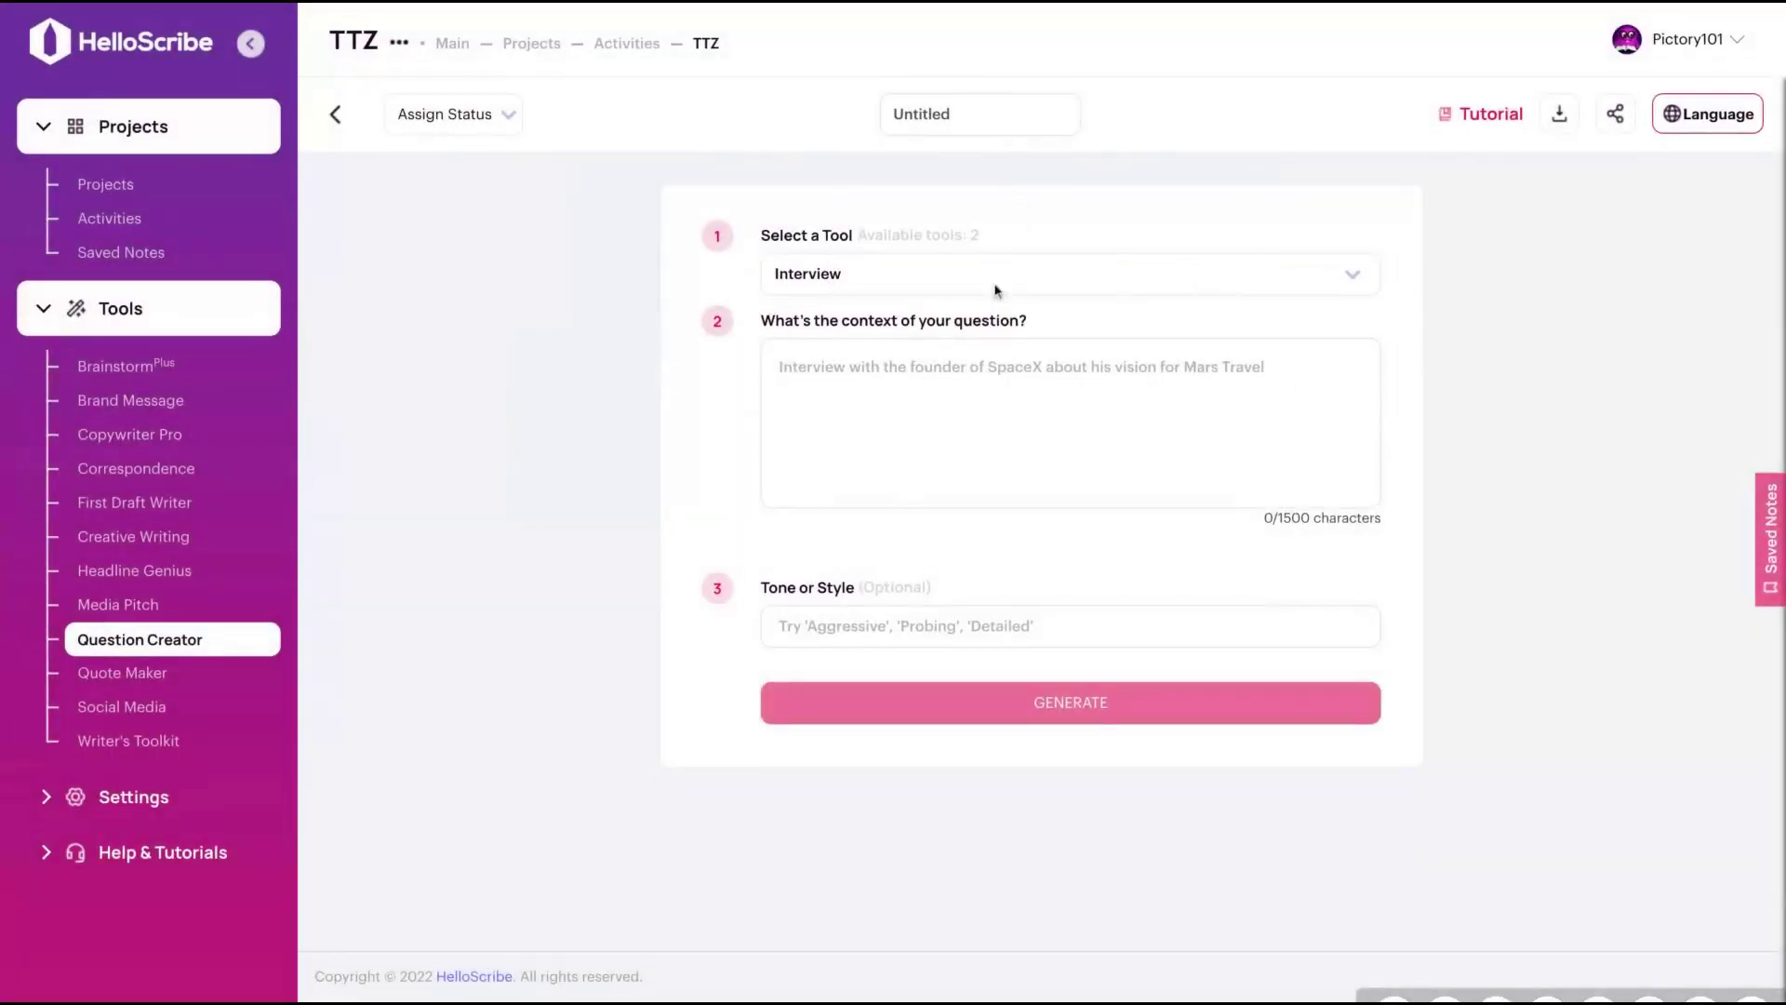
Select the Research tool and enter the question context "A study on the impact of the lifetime deals in the saas market".
click(1075, 262)
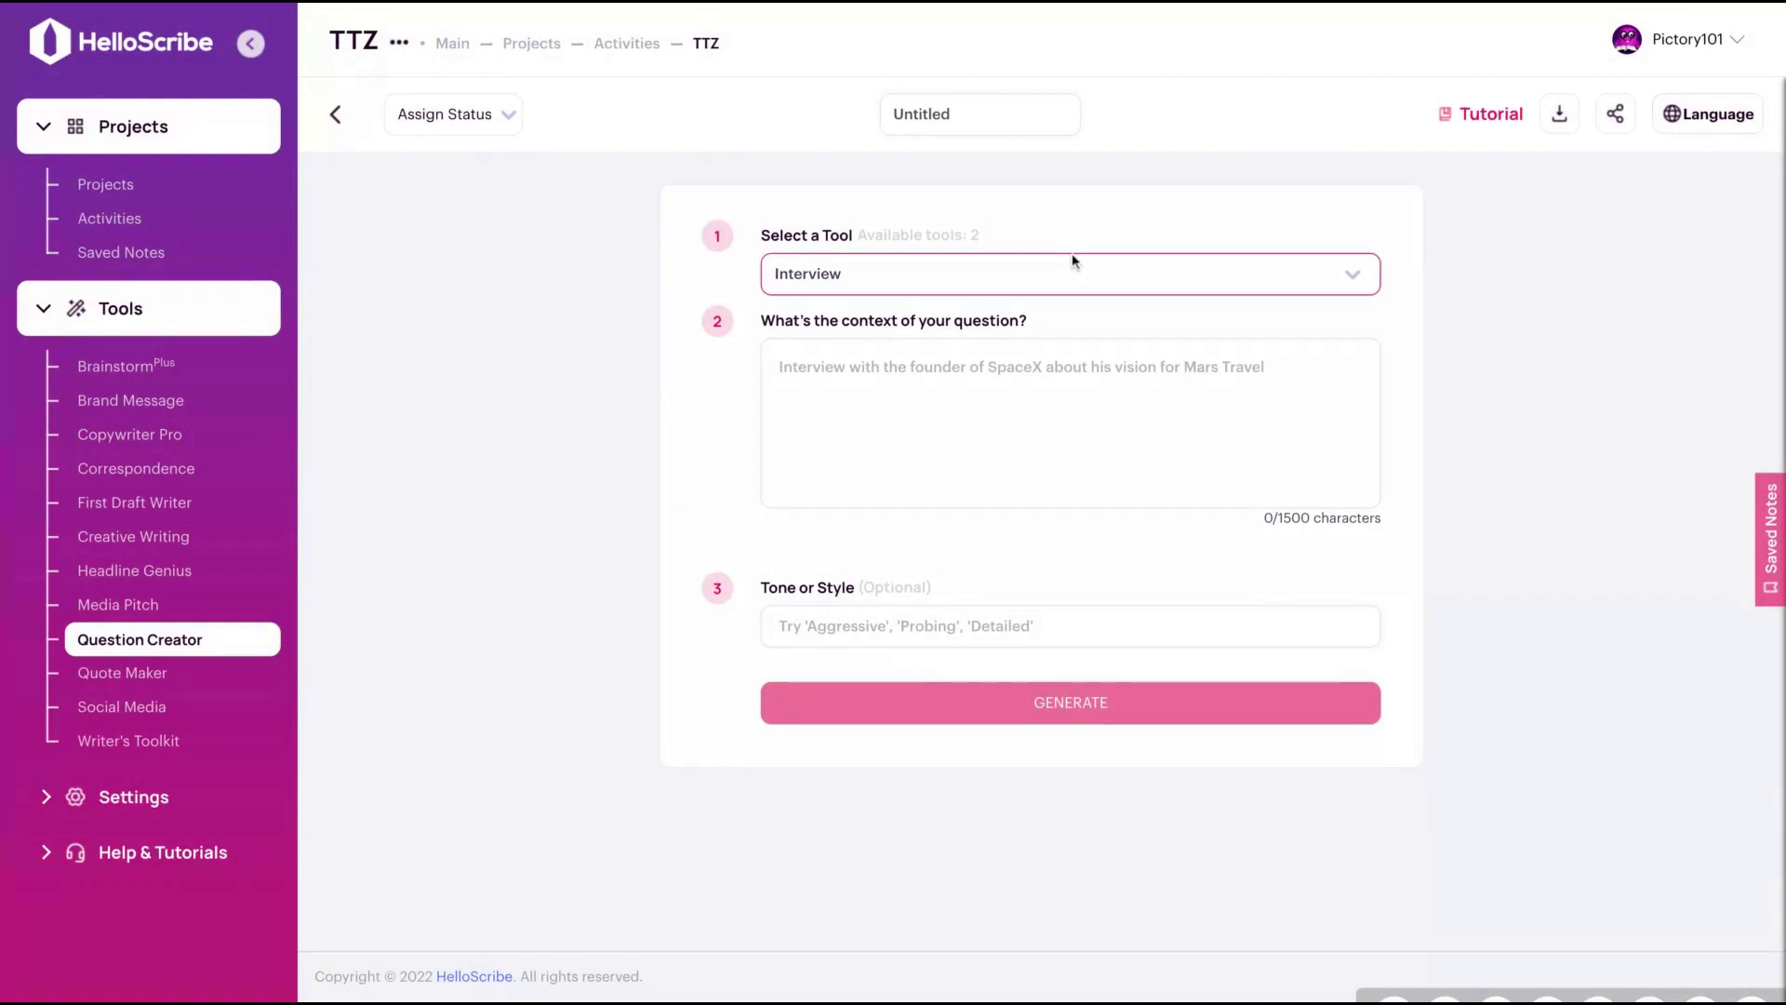
key(Down)
click(893, 494)
text(A )
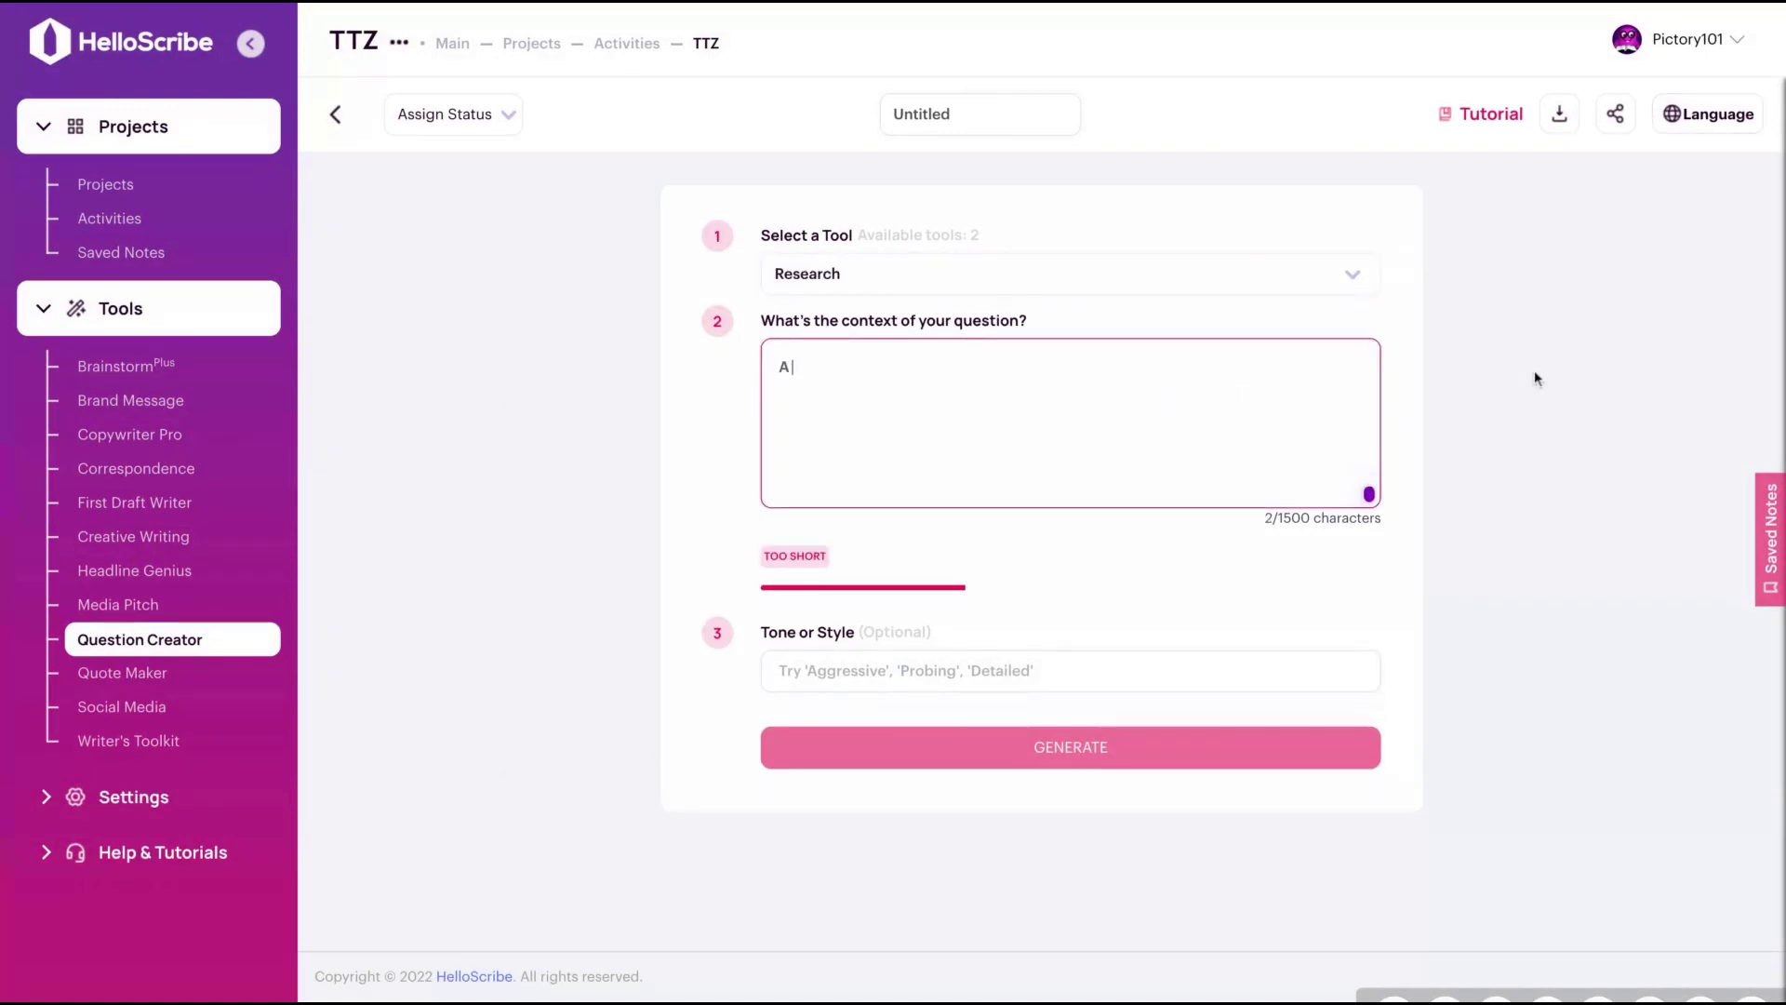
text(study on the impact of the lifetime deals in the saas market)
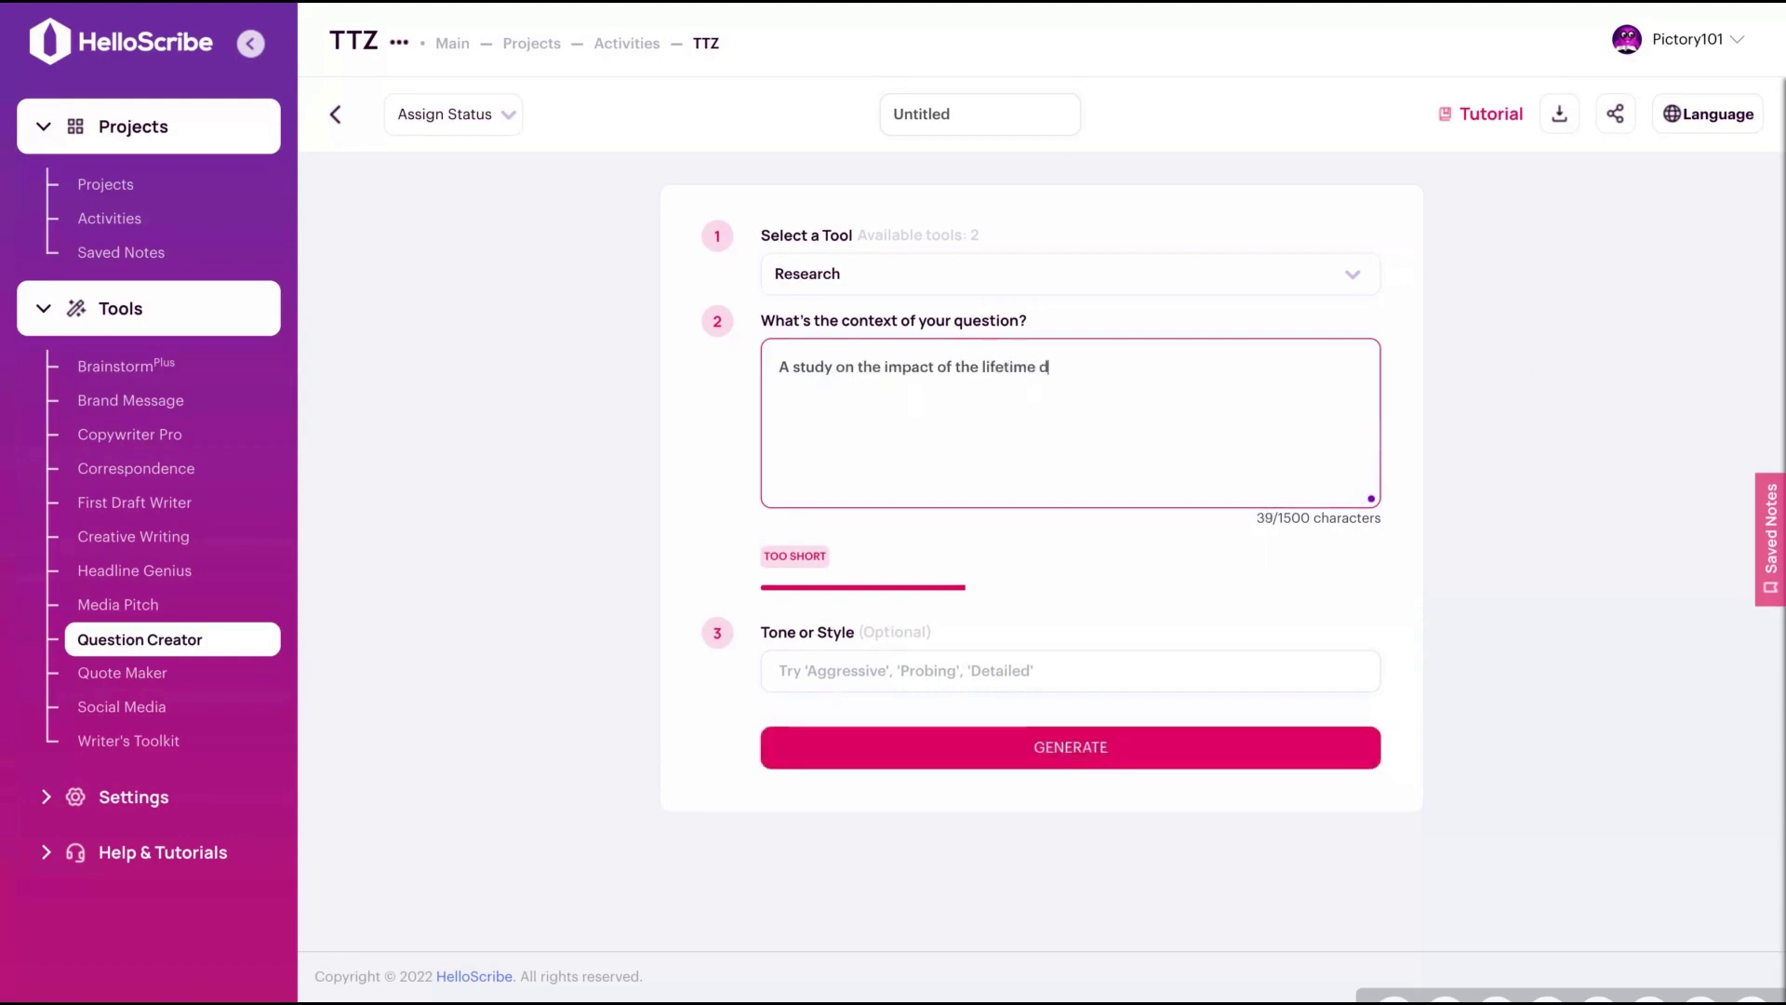
Set the tone or style to Detailed and generate the research questions.
click(935, 684)
text(detail)
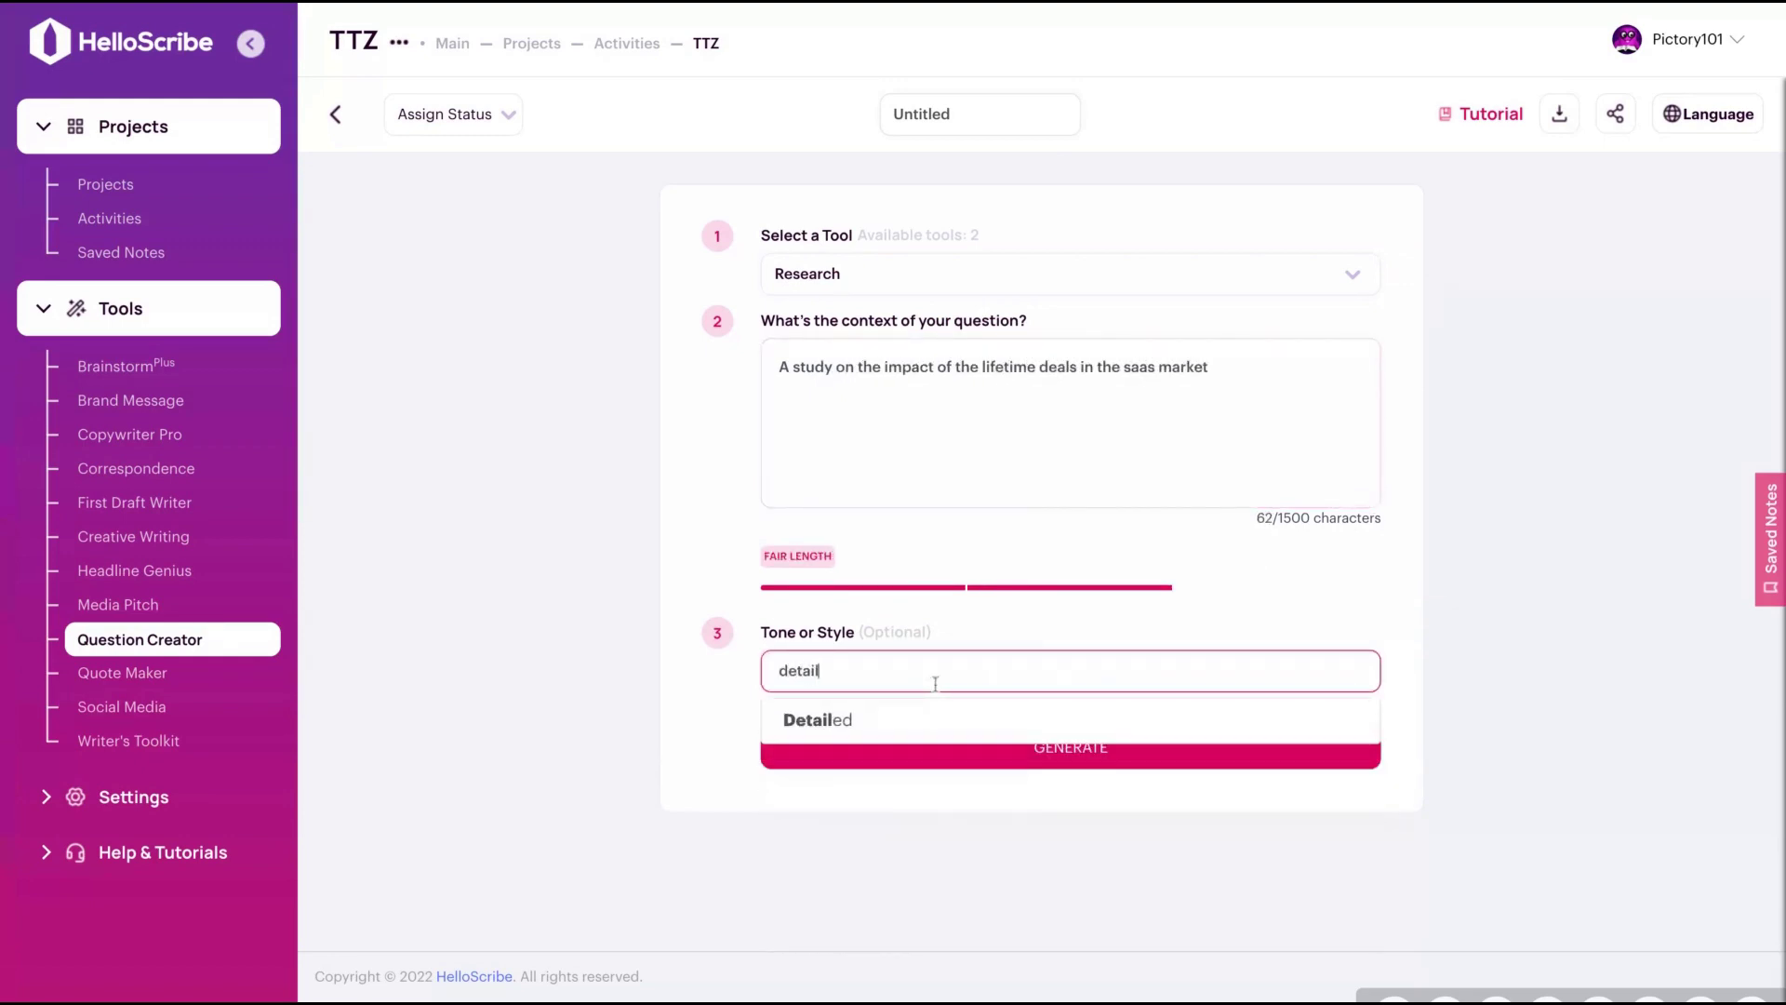
click(933, 719)
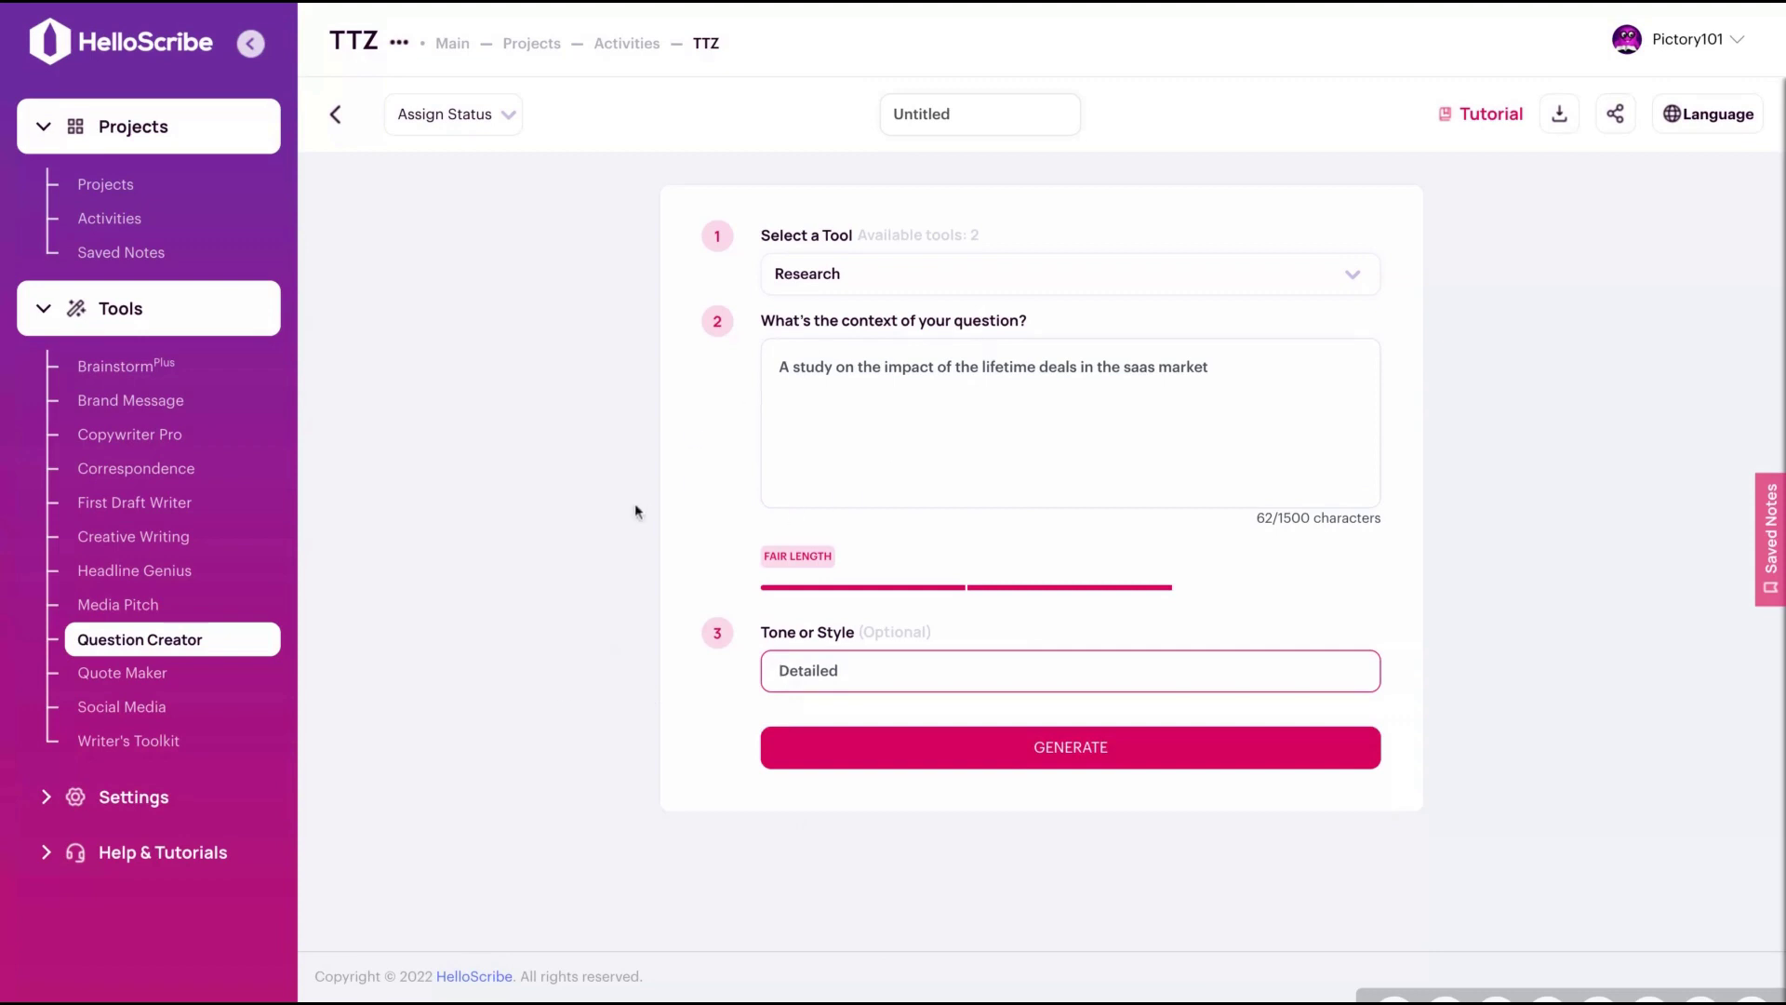
key(Return)
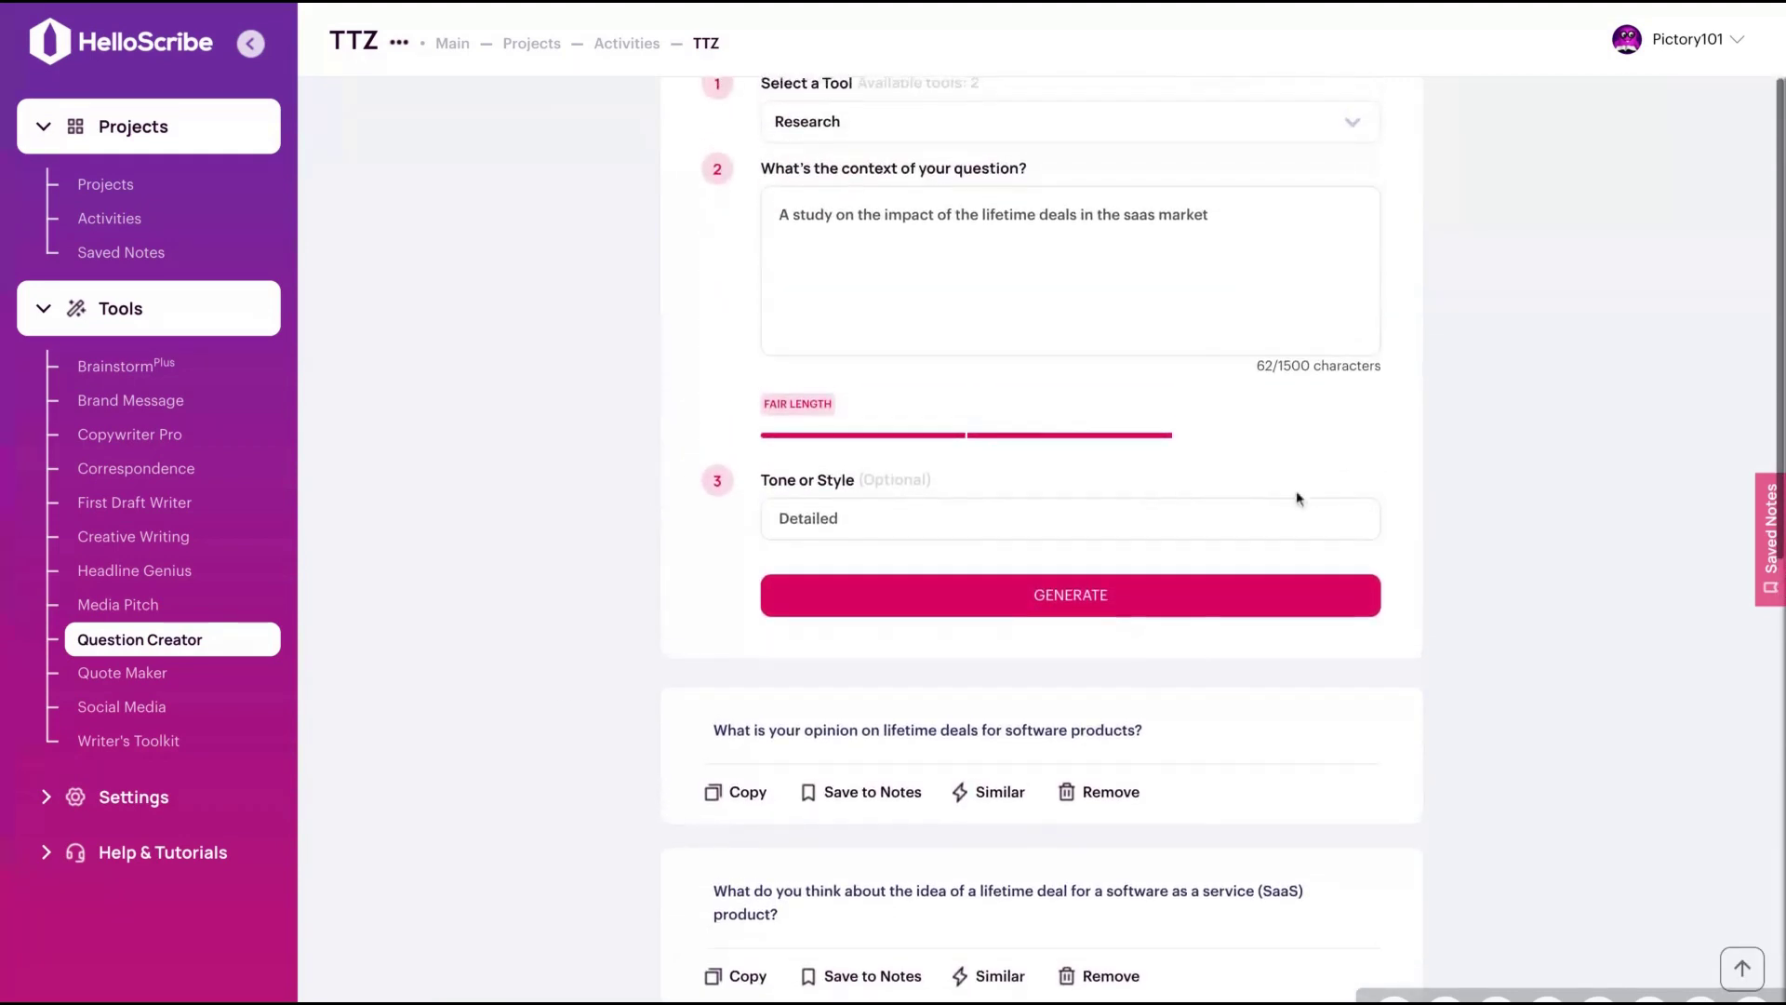
Read through the generated research questions, including the multiple-choice ones on lifetime deals and software subscriptions.
scroll(700, 337, down, 6)
scroll(700, 338, down, 1)
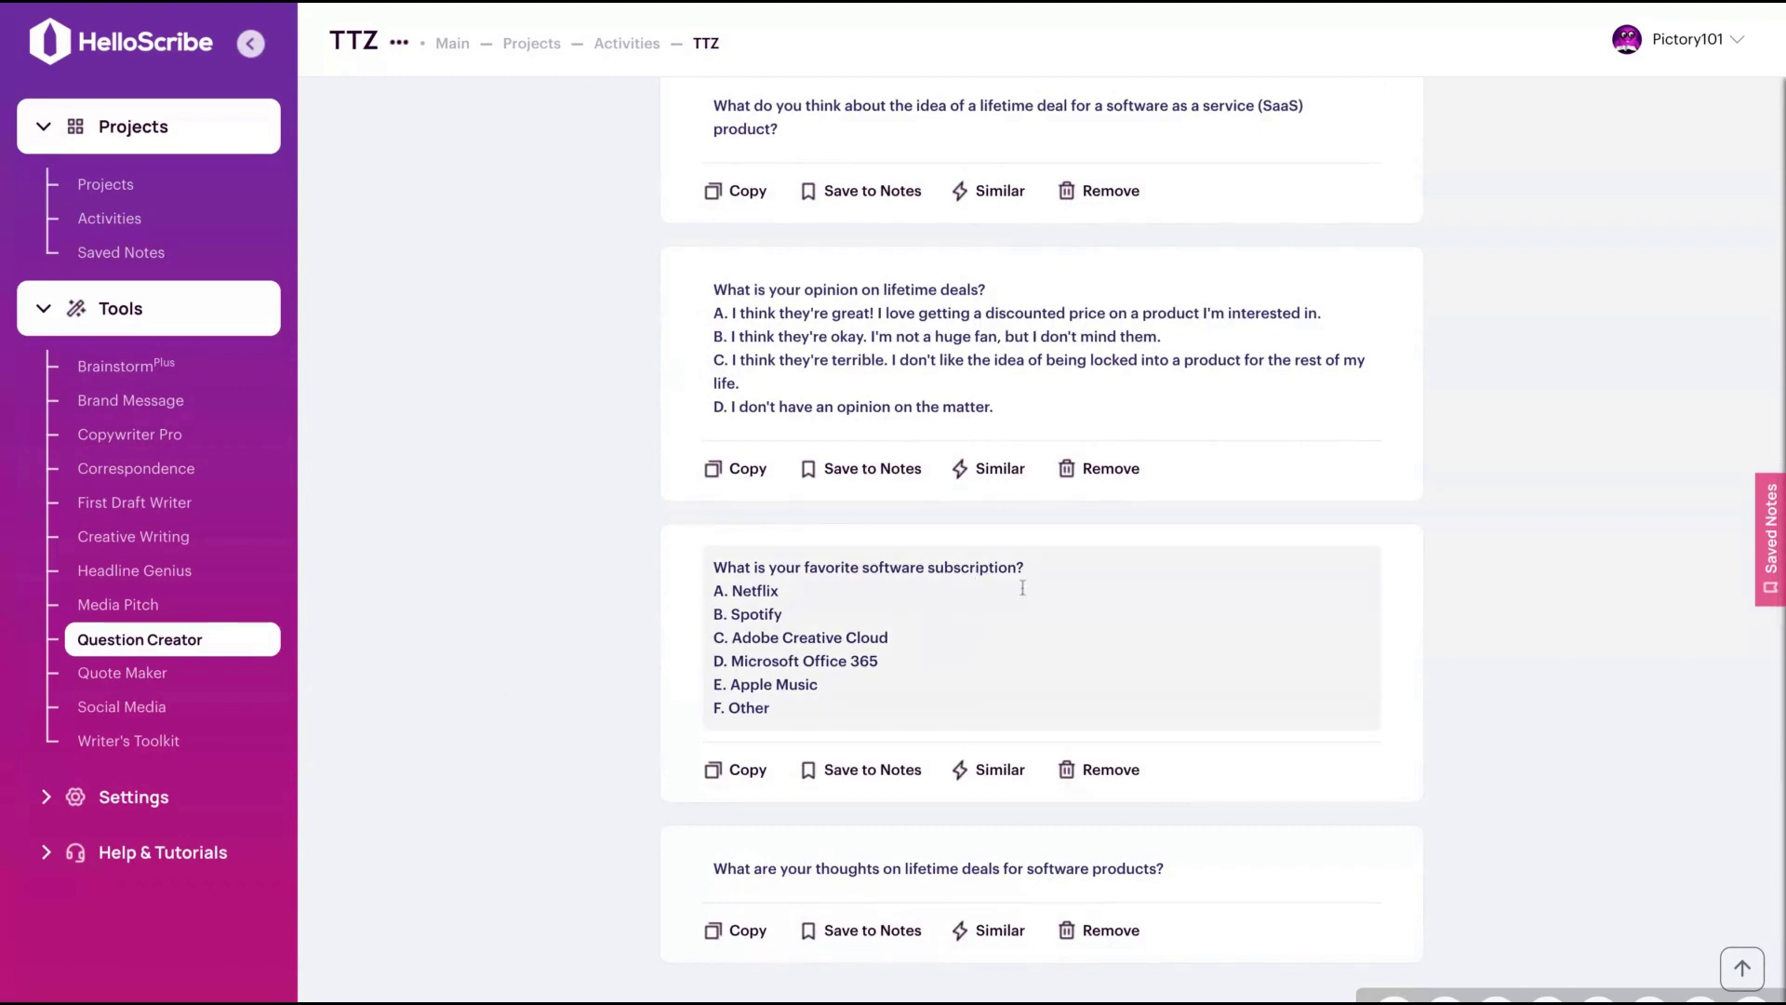
drag(748, 583, 786, 711)
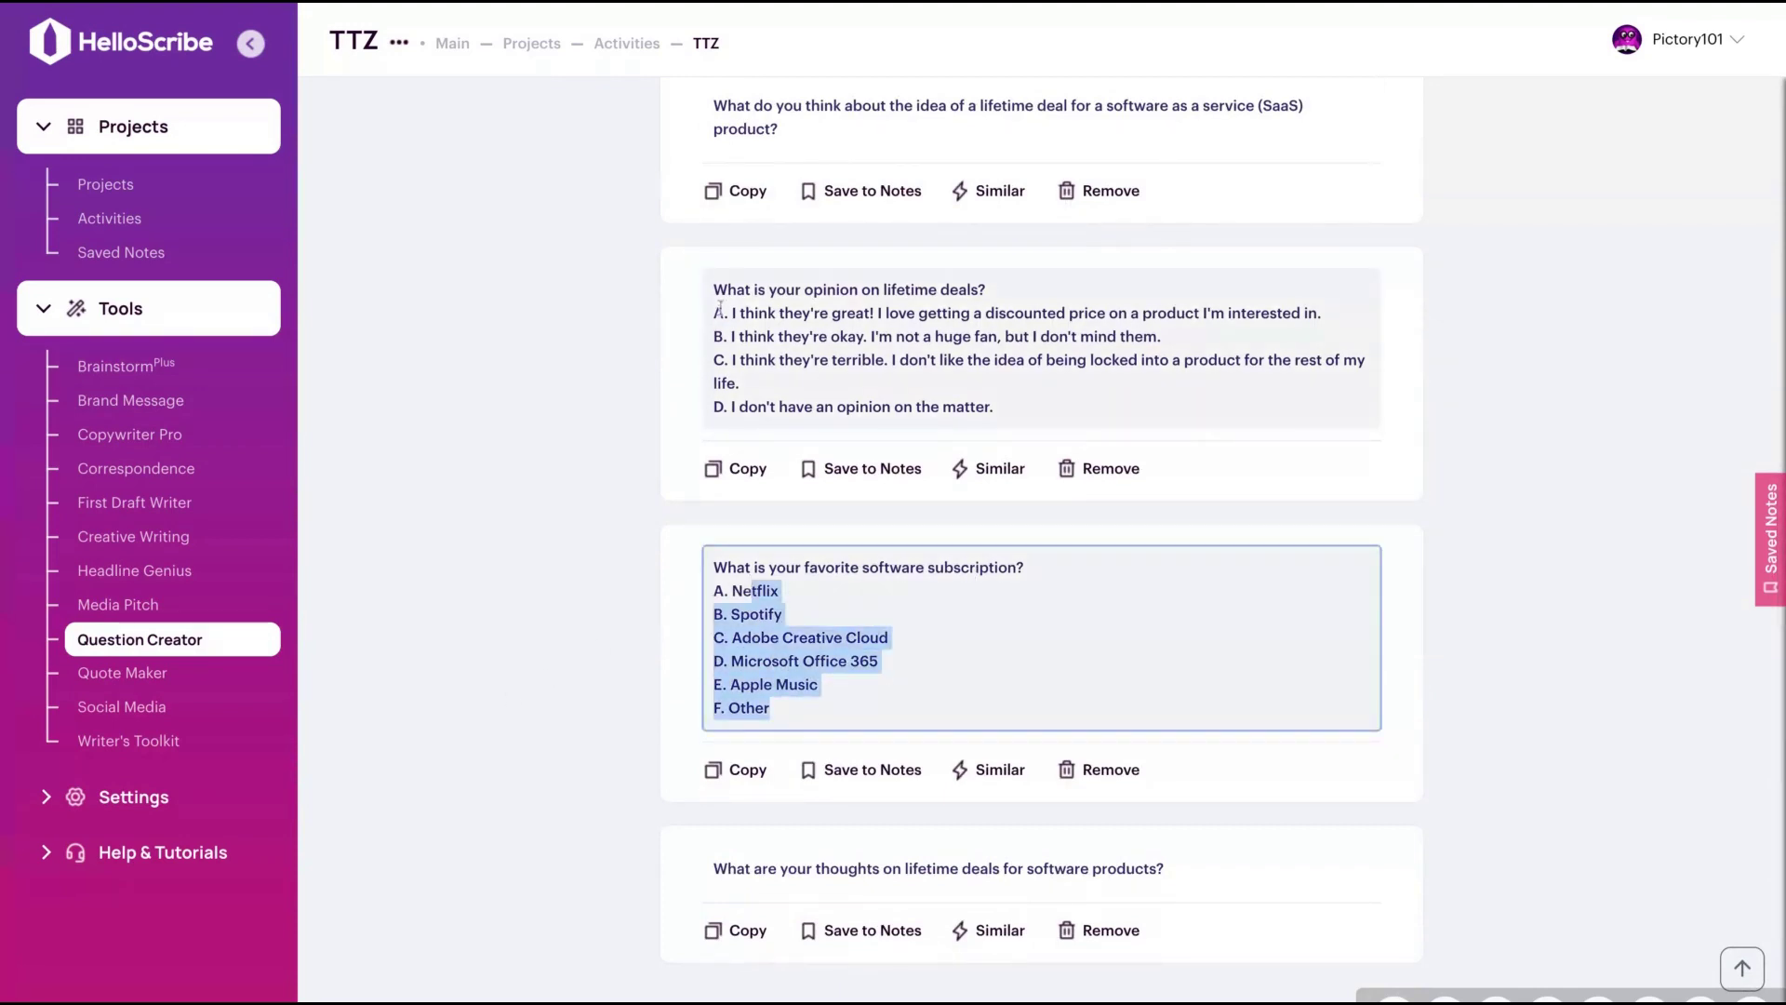
drag(725, 289, 994, 409)
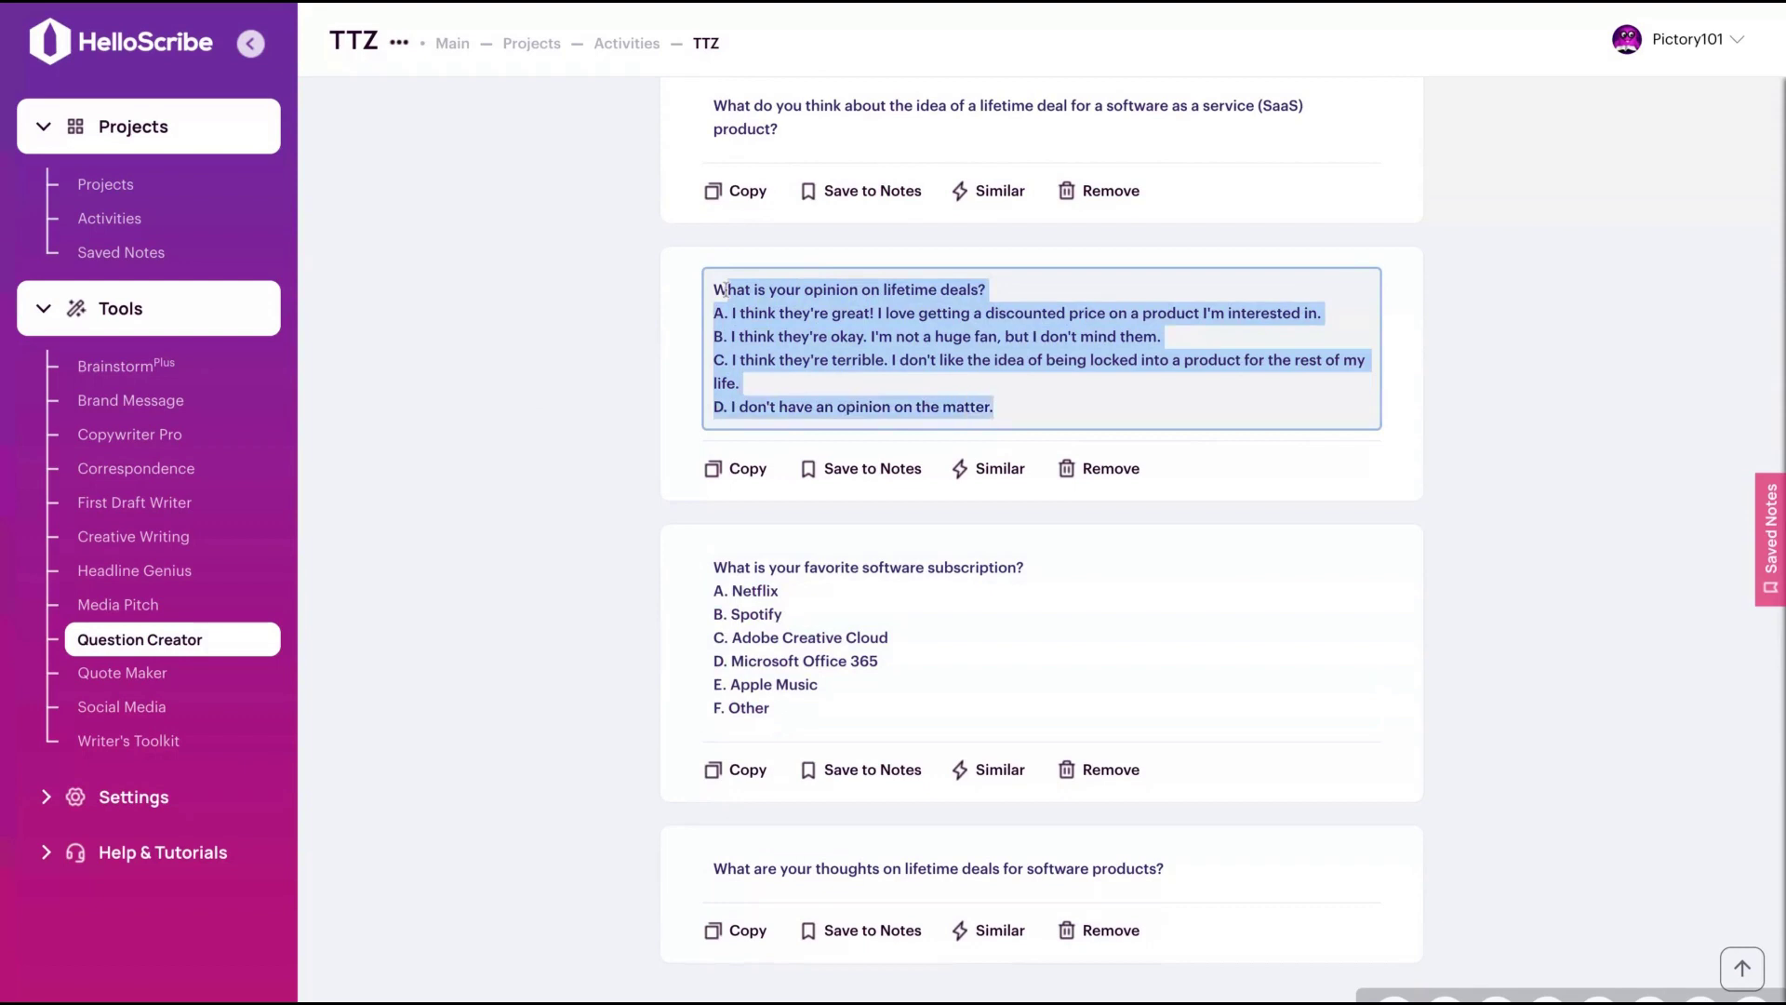
scroll(734, 296, down, 1)
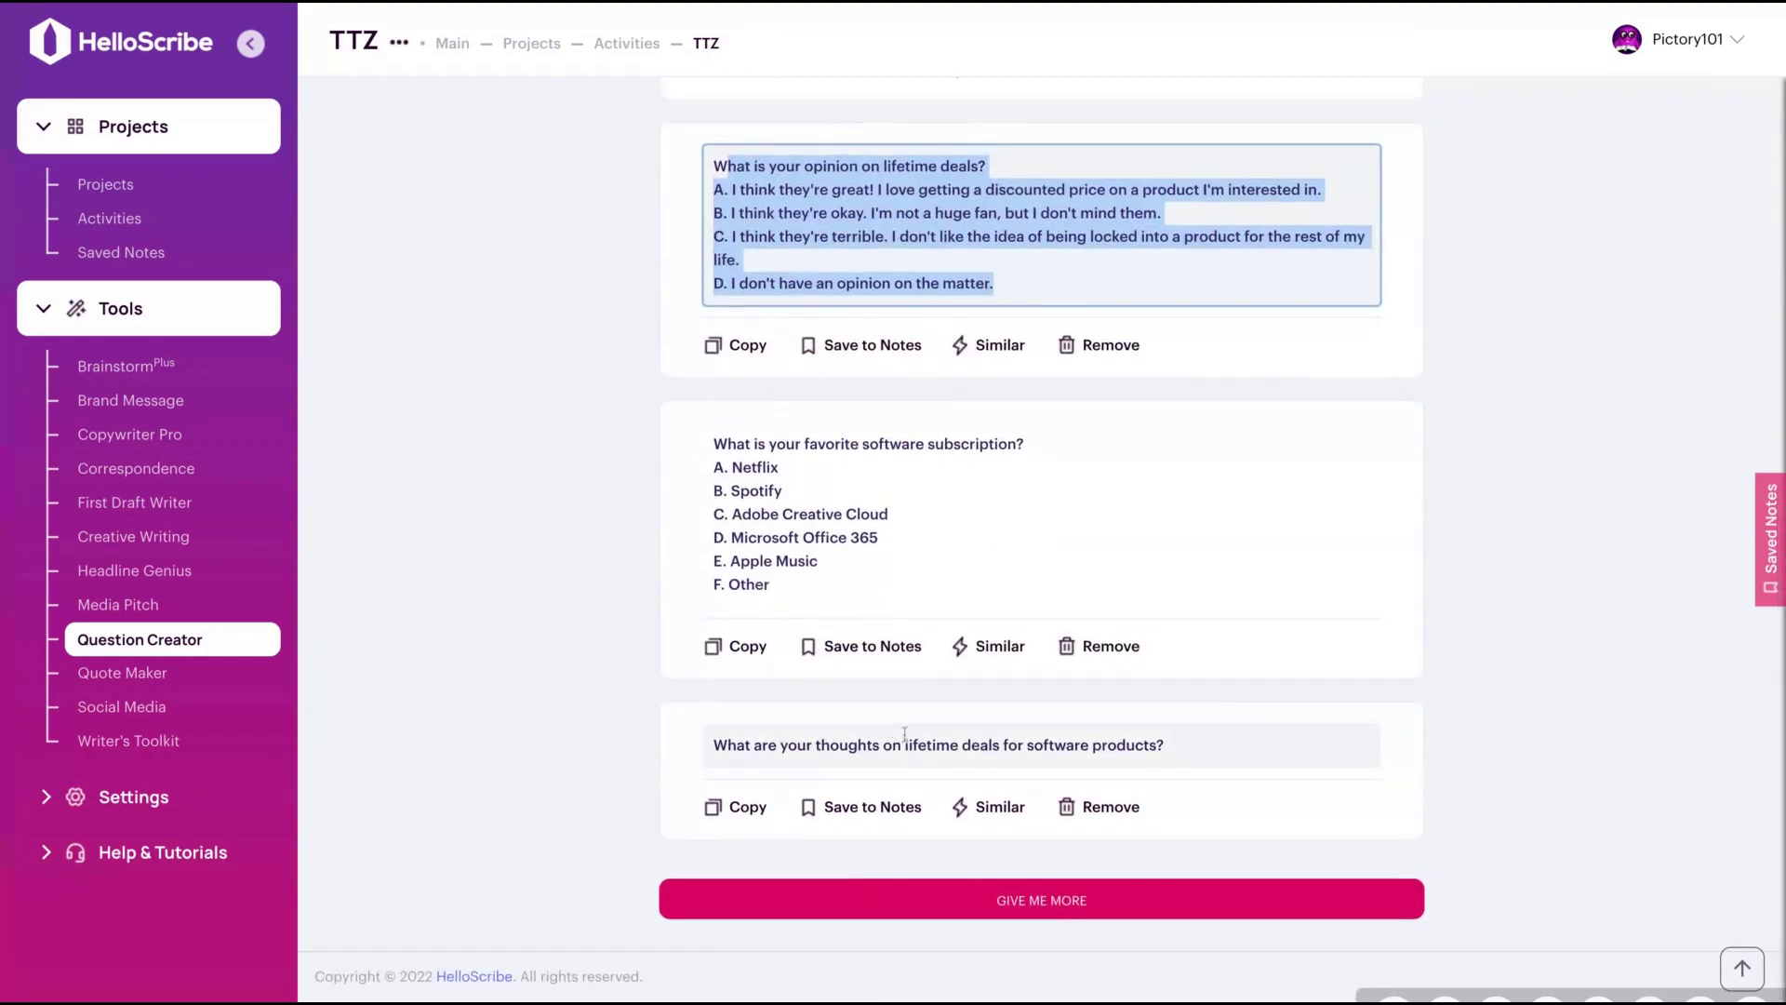
triple_click(1222, 747)
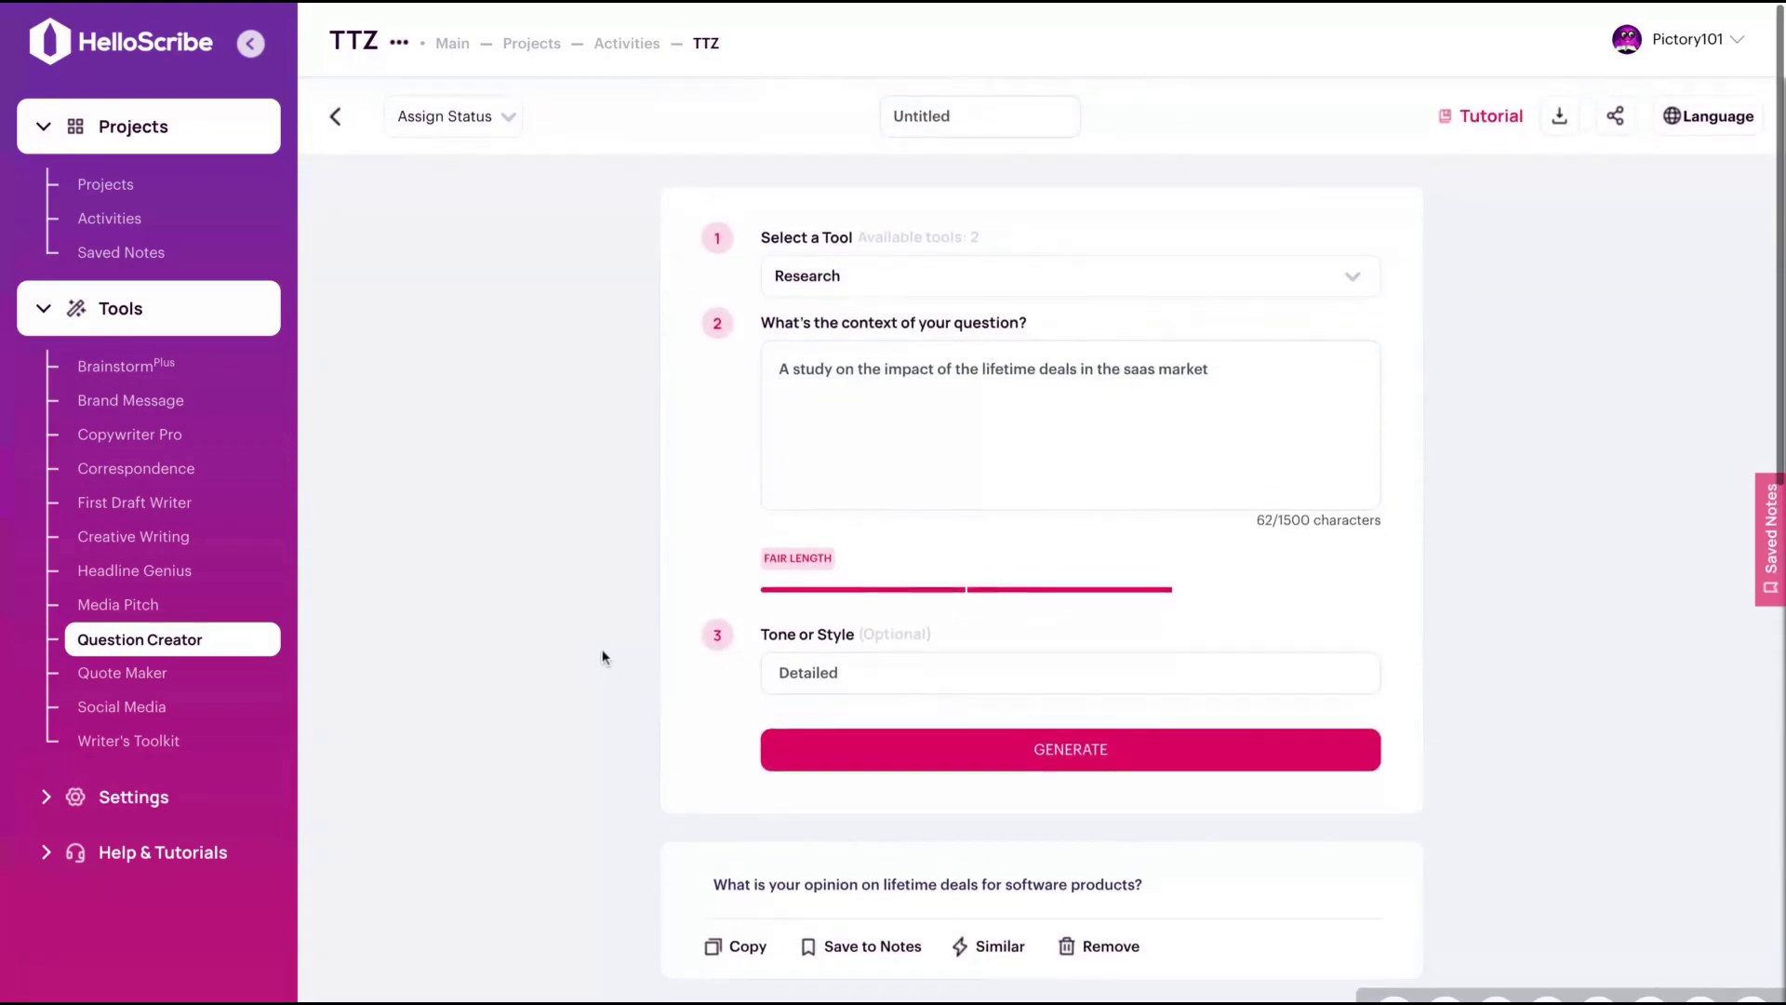
Return to the project's categories, open Quote Maker and enter the description "A quote about death and the tragedy of life.".
click(335, 113)
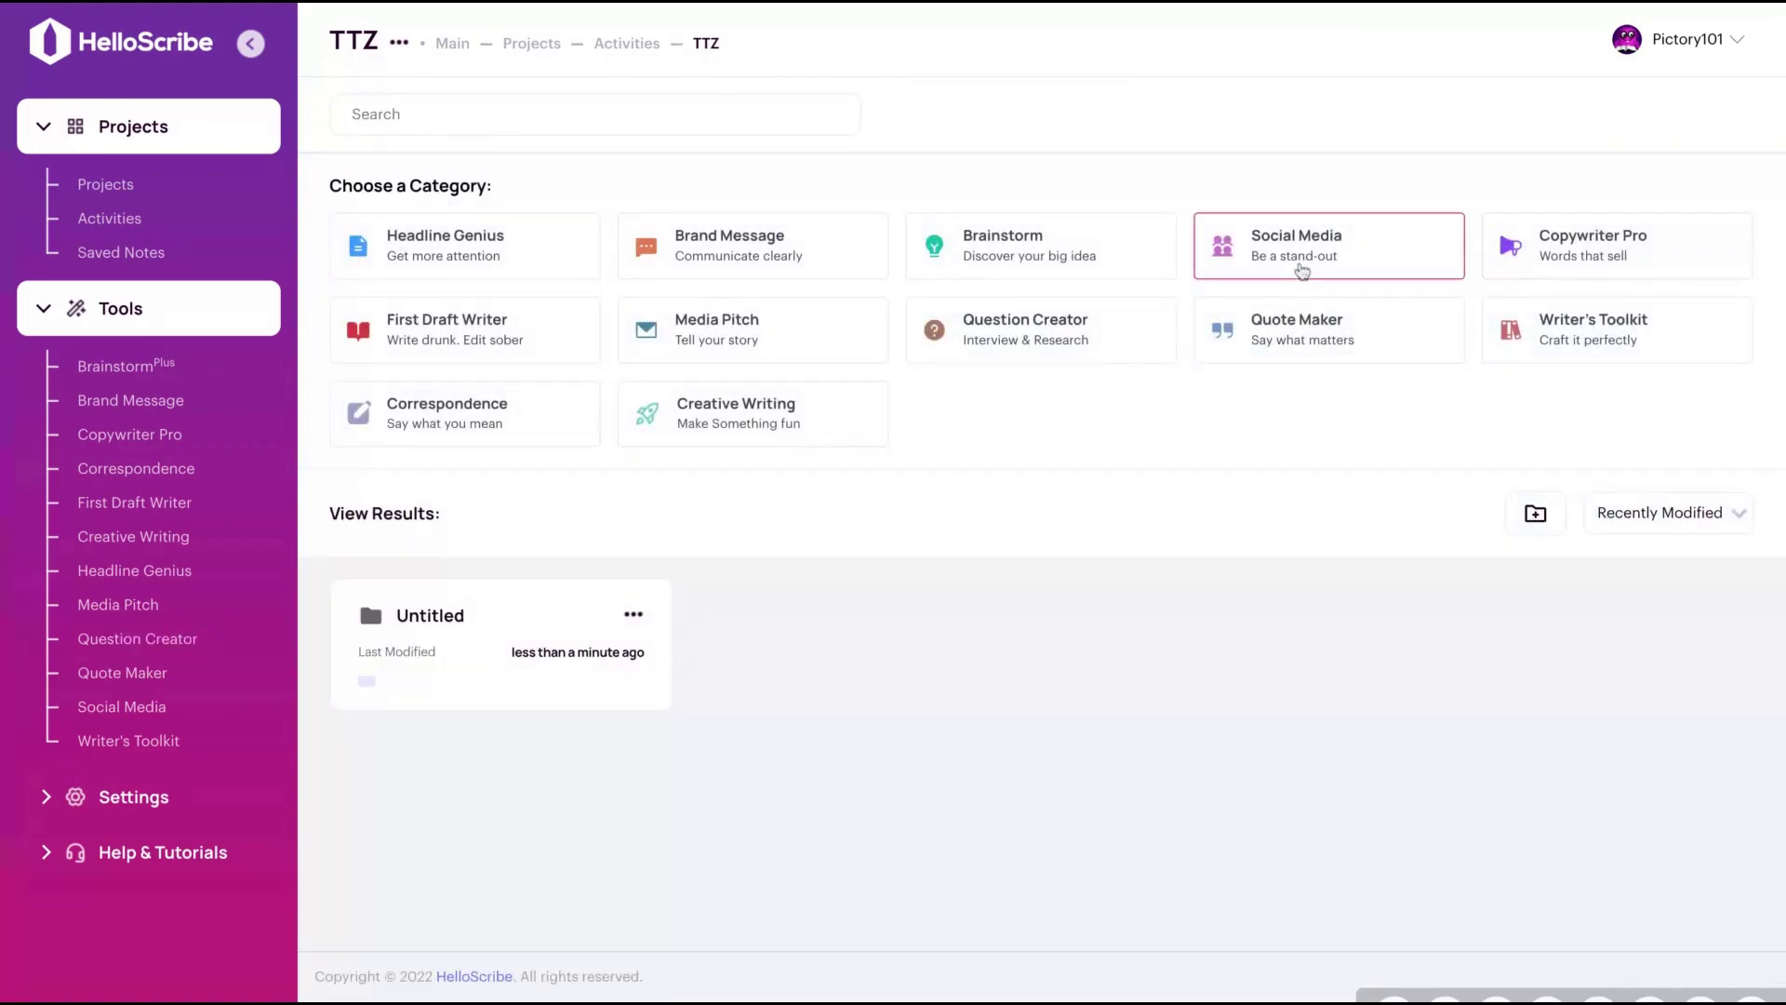
click(1312, 325)
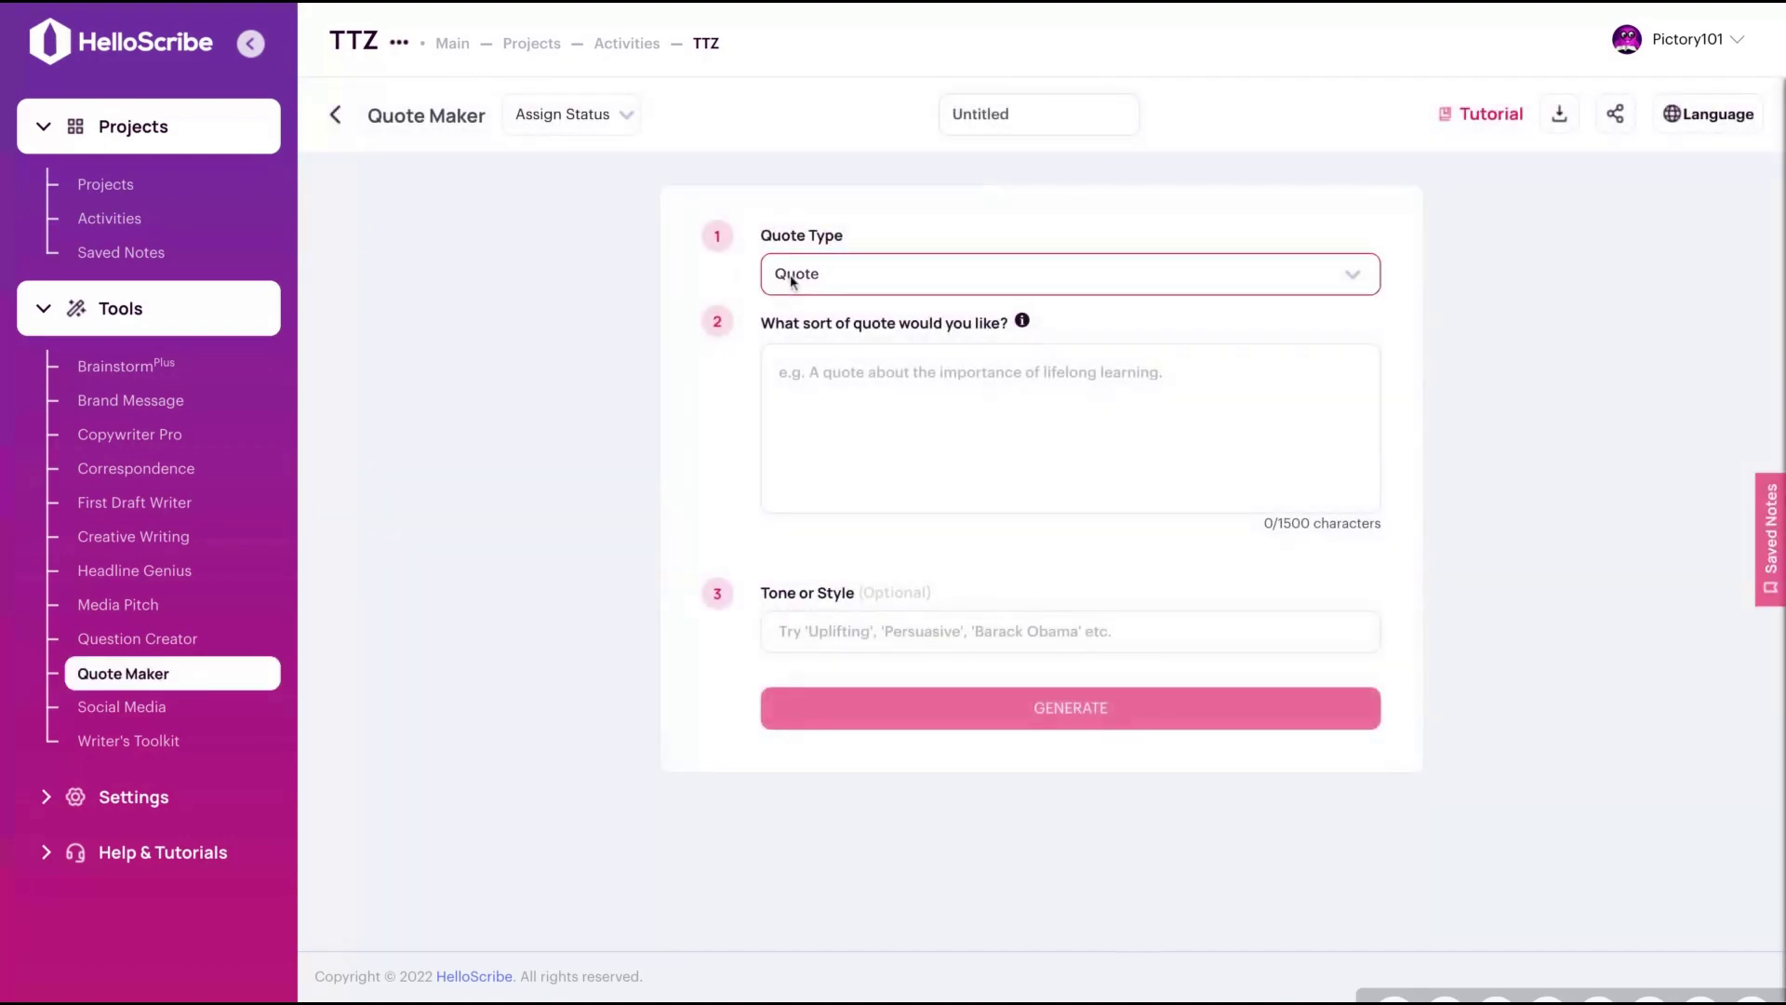
click(870, 445)
text(A quote about)
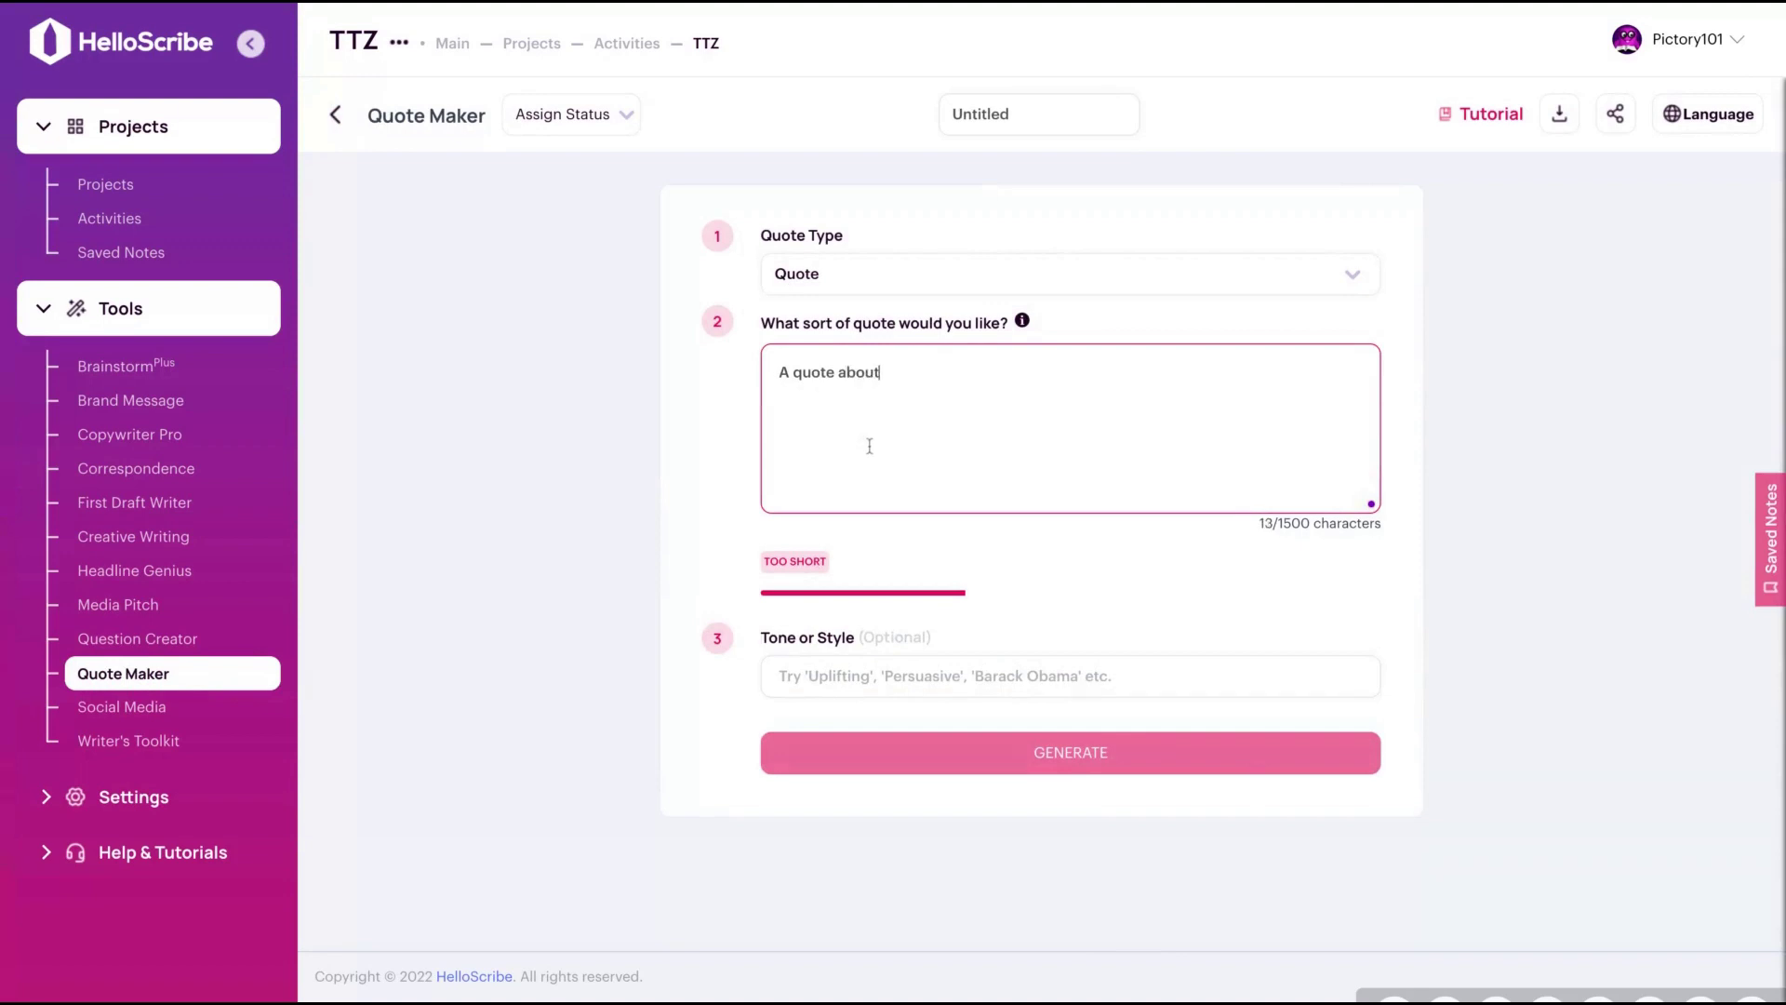
text( death and the tragedy of)
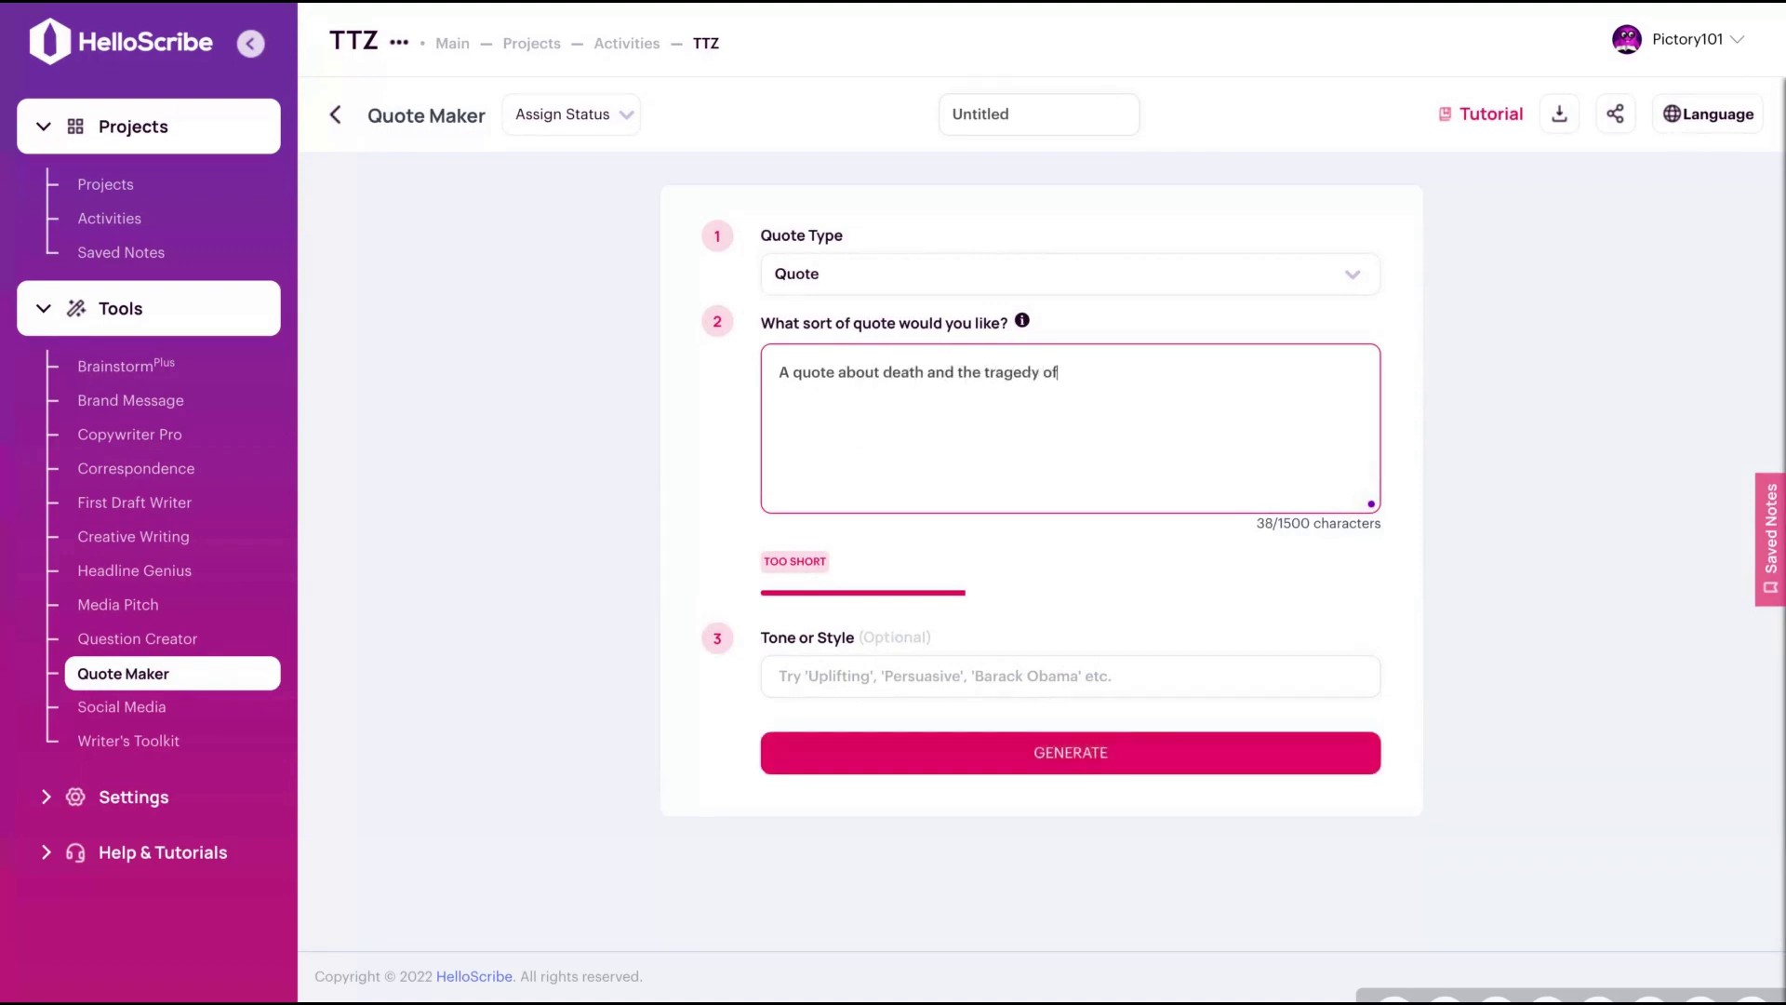
text( life.)
Generate the quotes with the tone or style set to Sad and read through the results.
key(Tab)
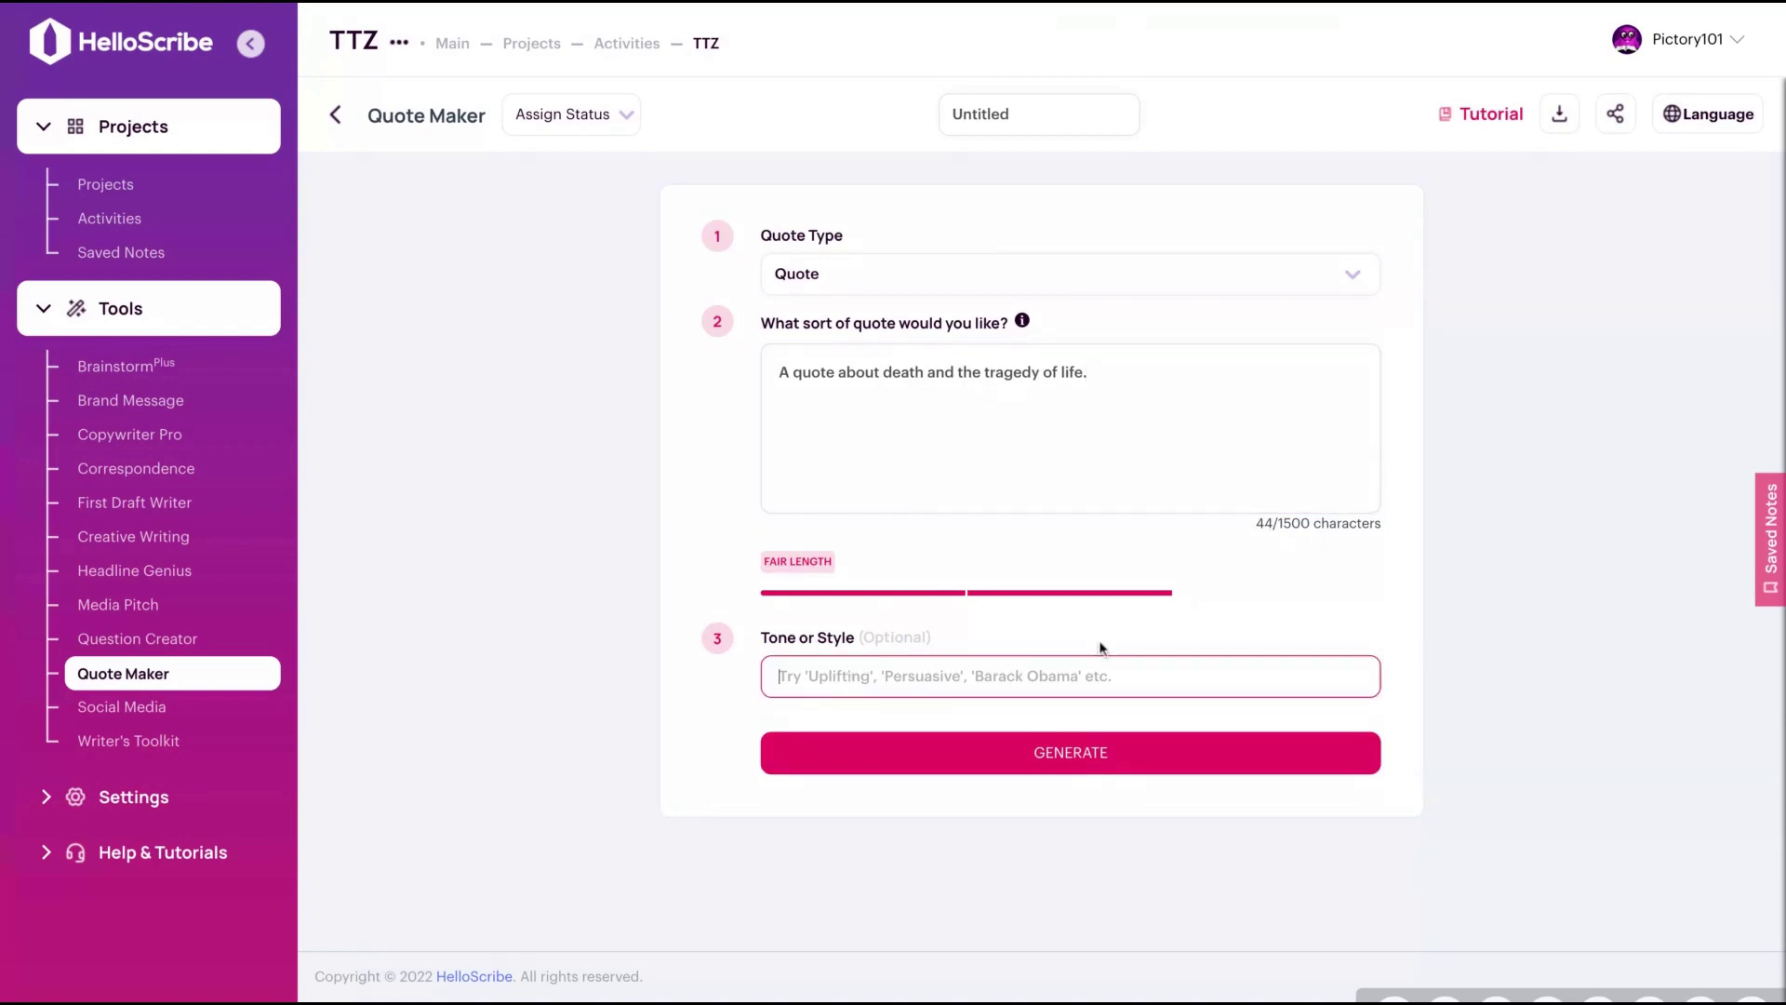
text(Sad)
key(Return)
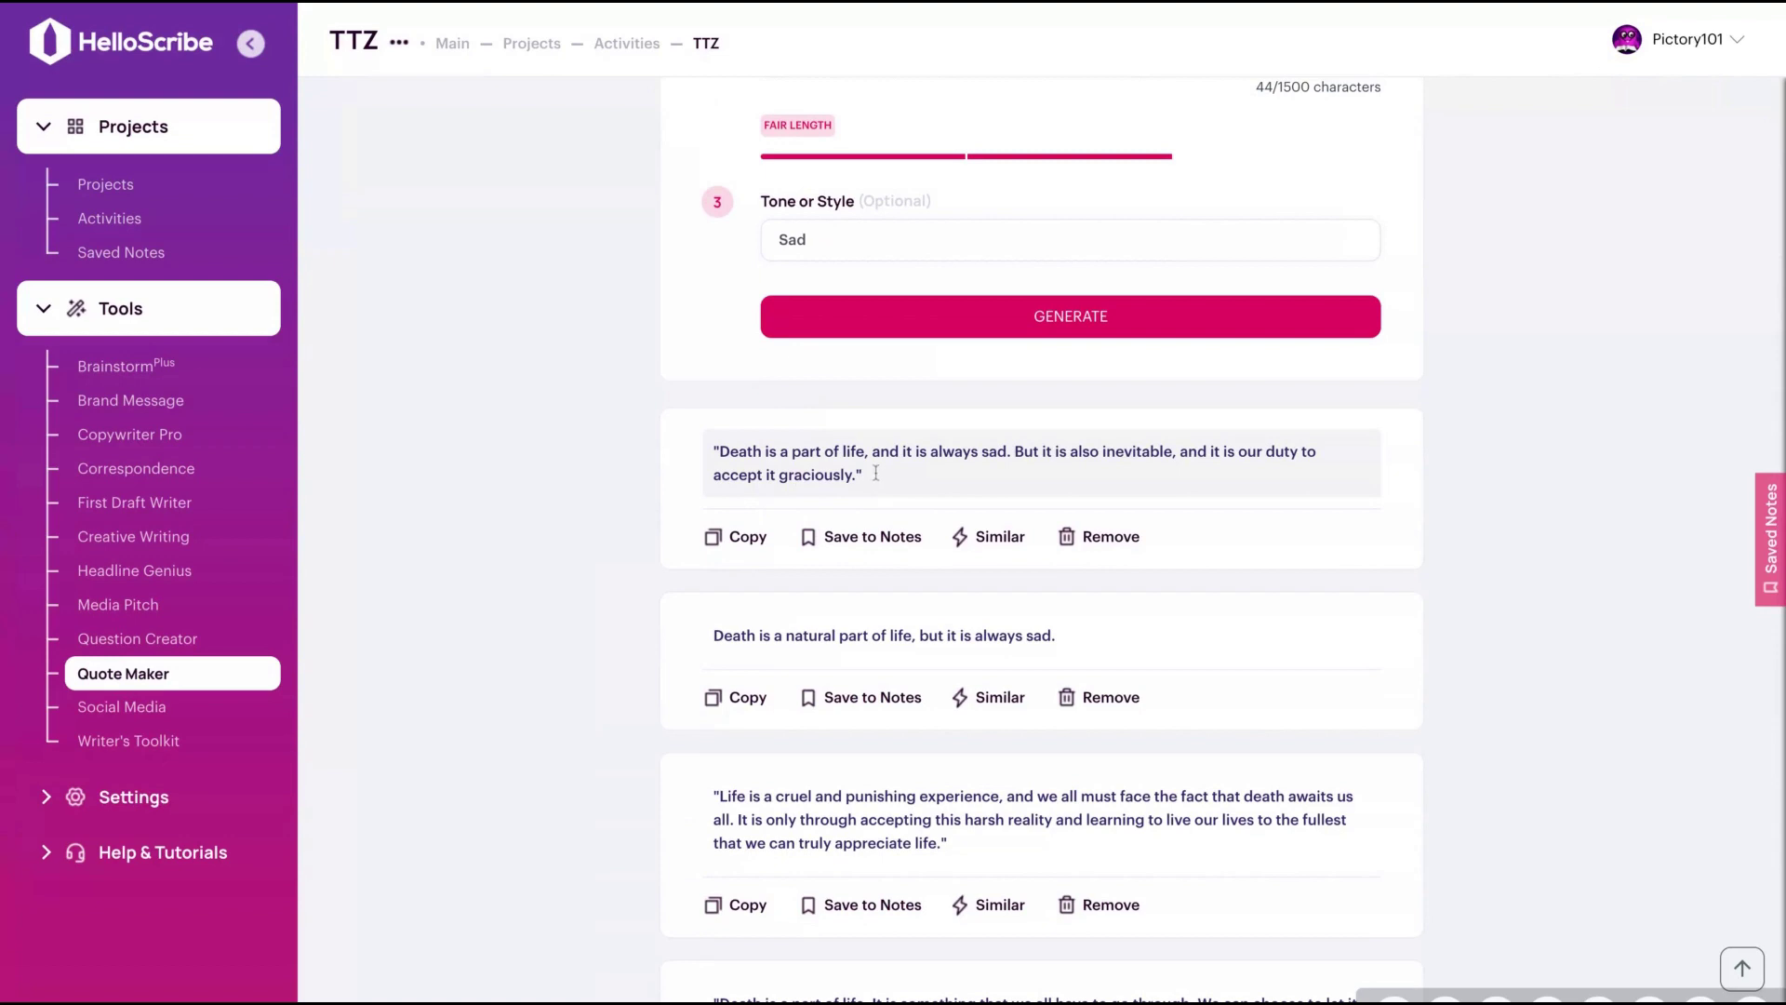
scroll(570, 558, down, 1)
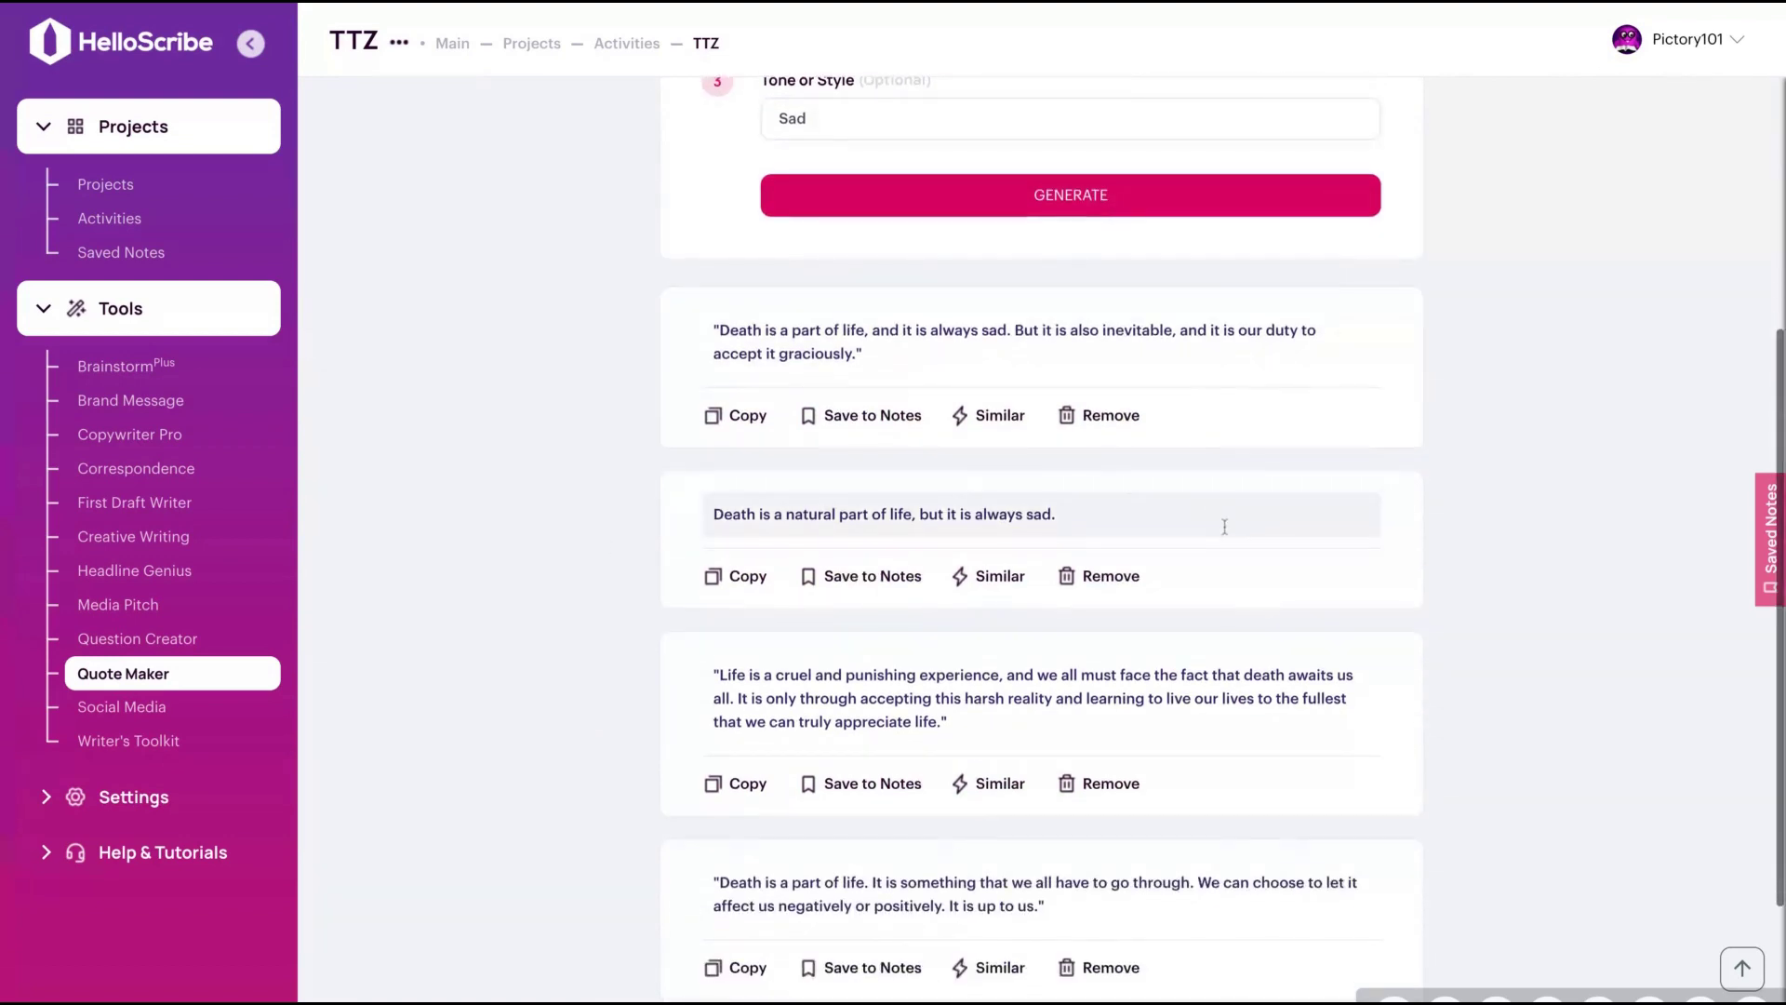
scroll(1223, 528, down, 2)
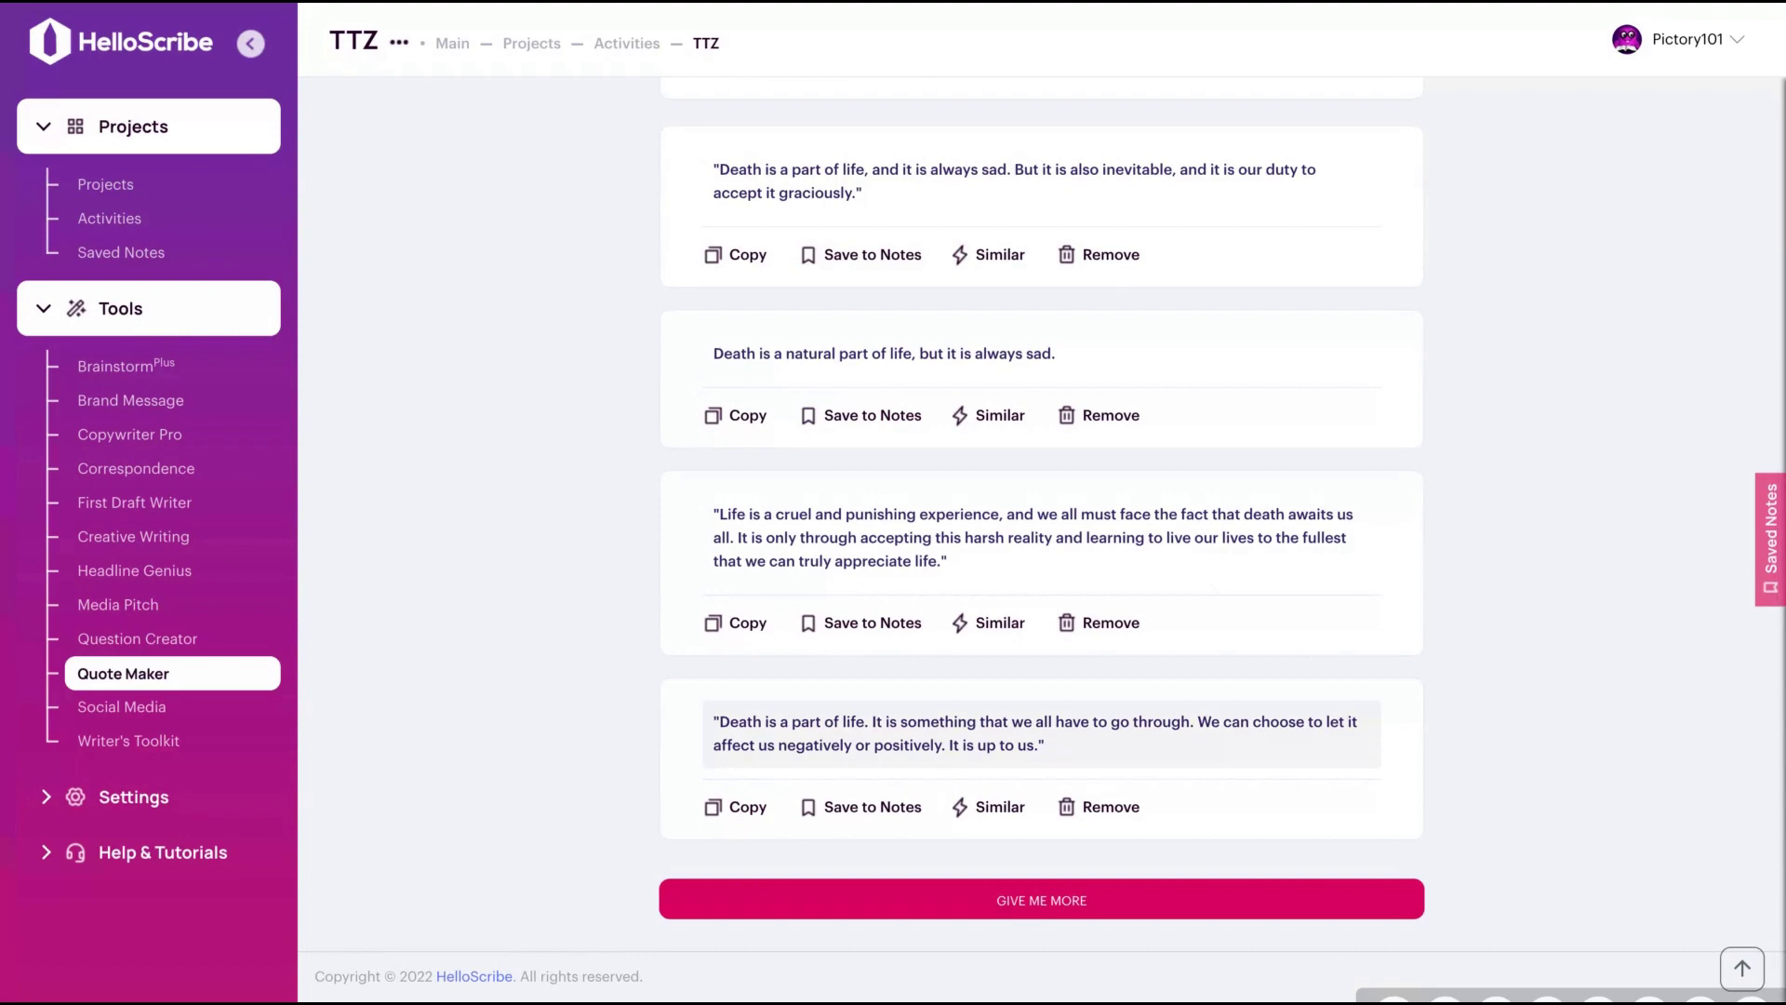
scroll(672, 500, up, 10)
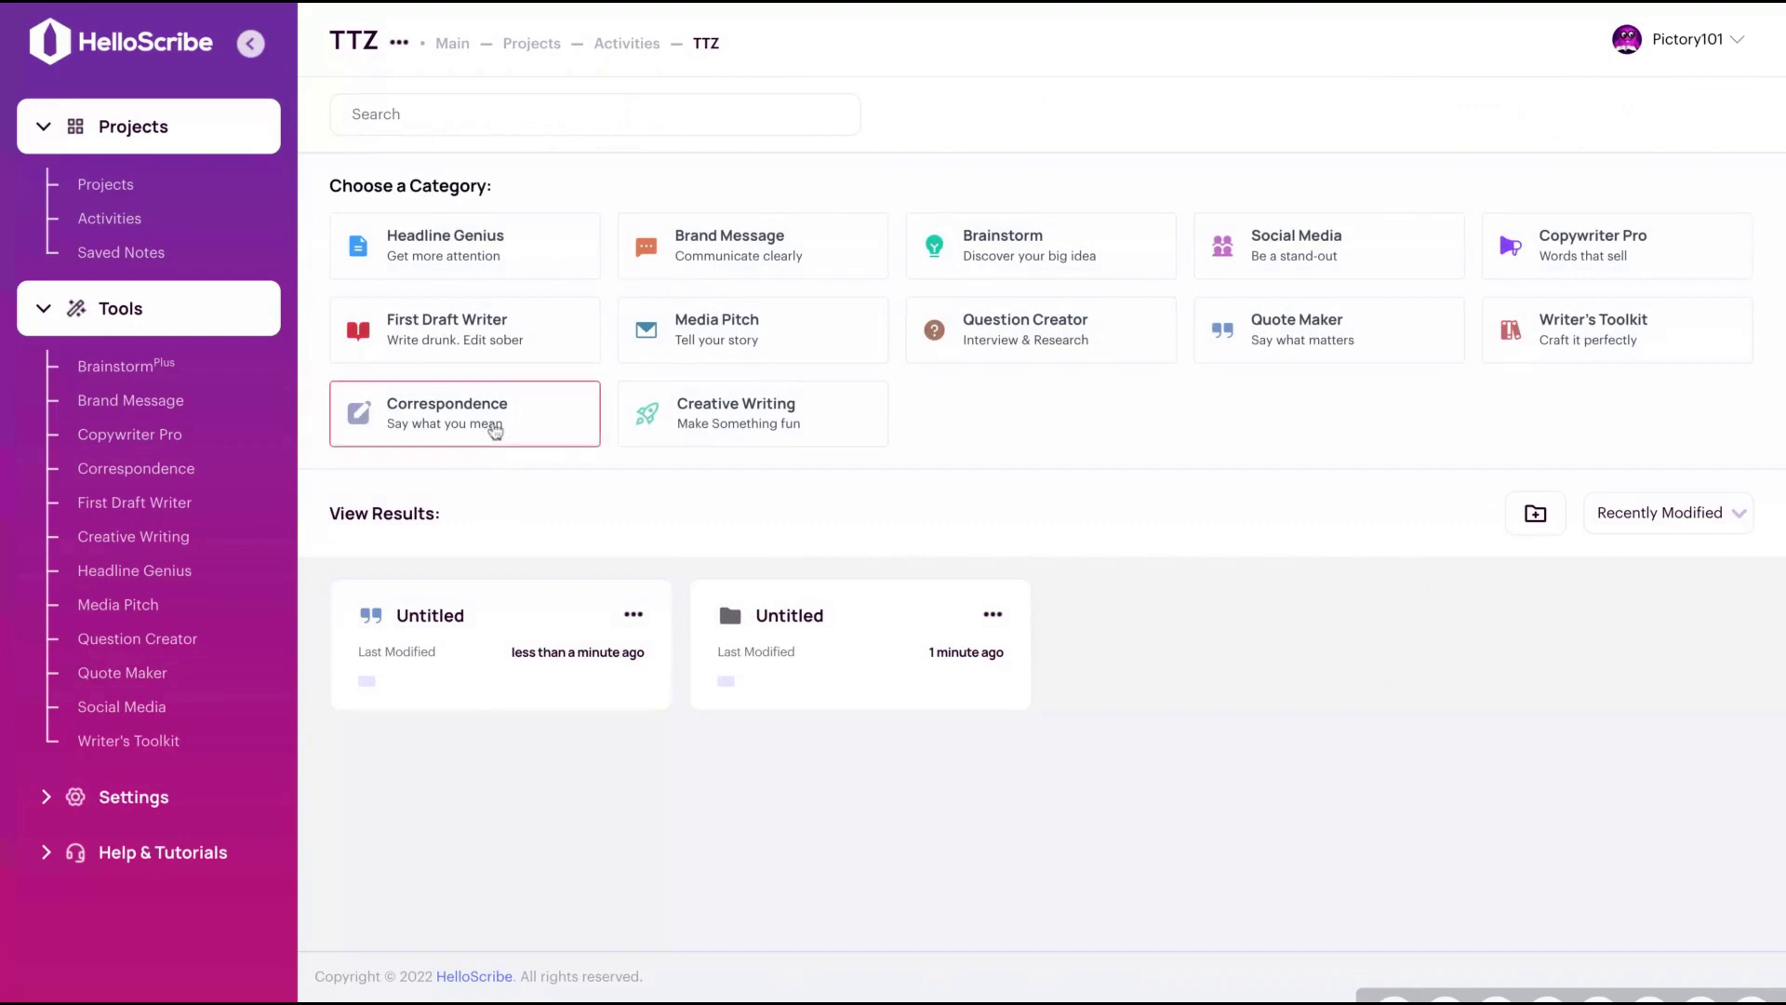
Open Headline Genius and generate article headlines for "the types of human rights convetions" with the tone or style Persuasive.
click(584, 264)
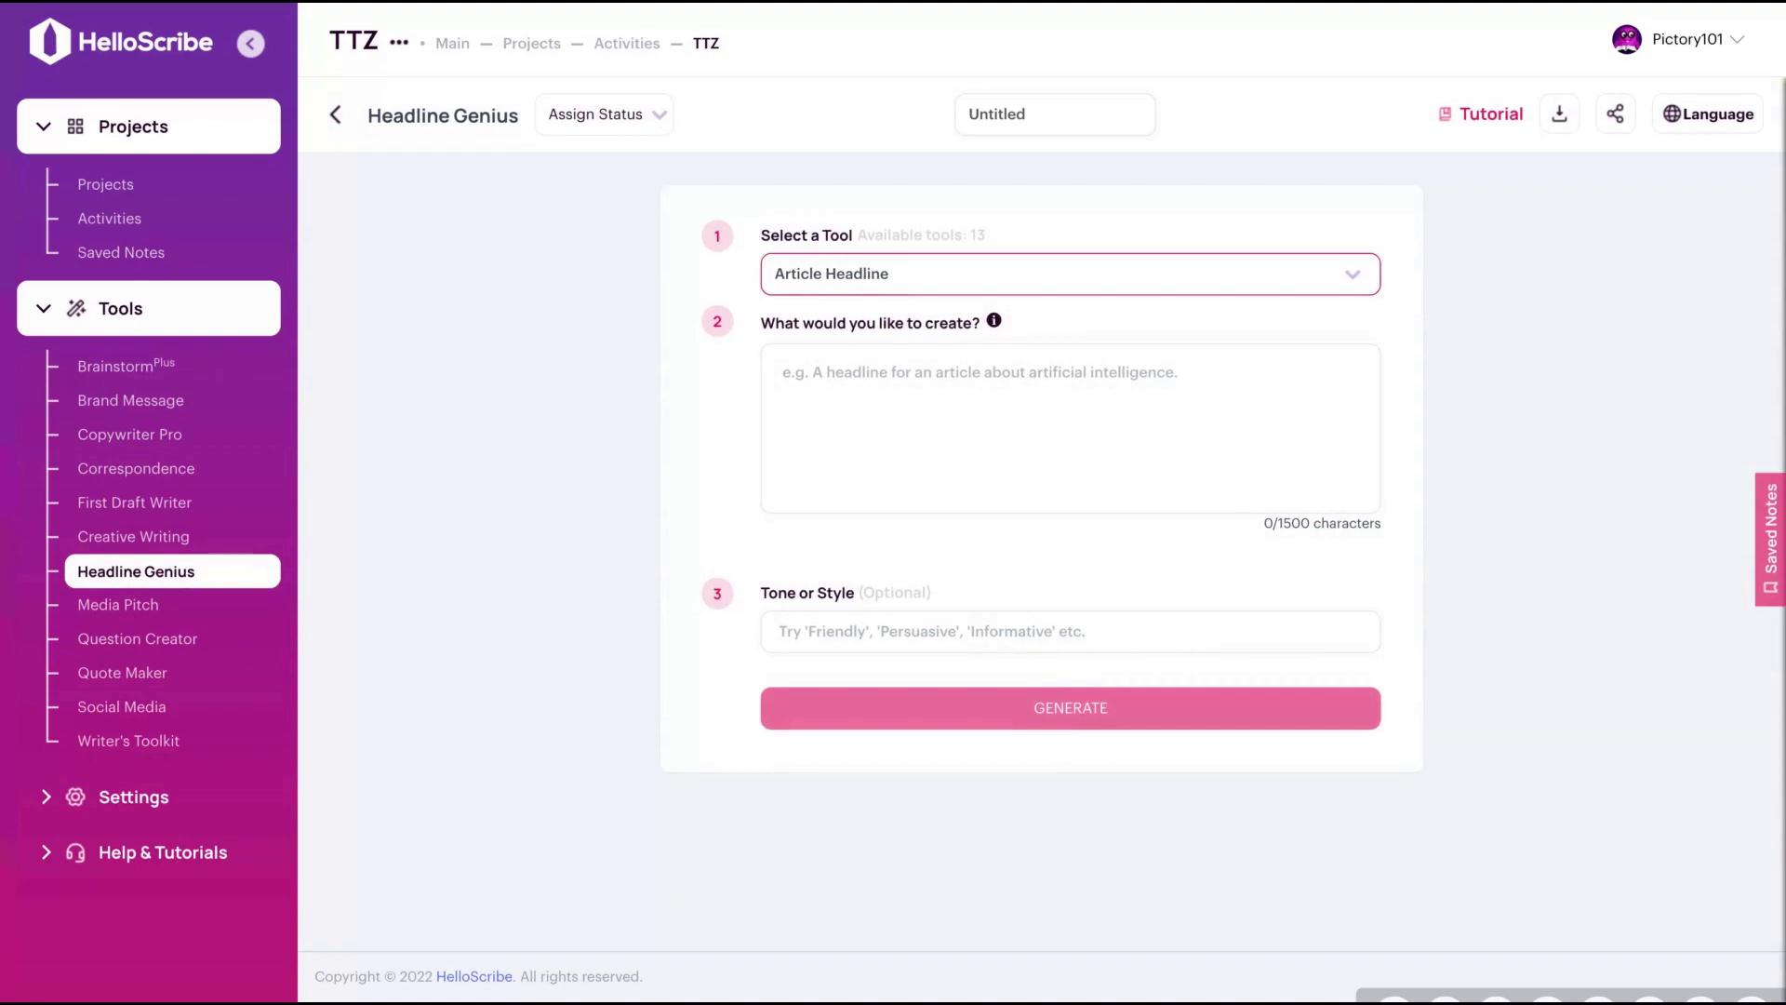
click(891, 423)
text(the types )
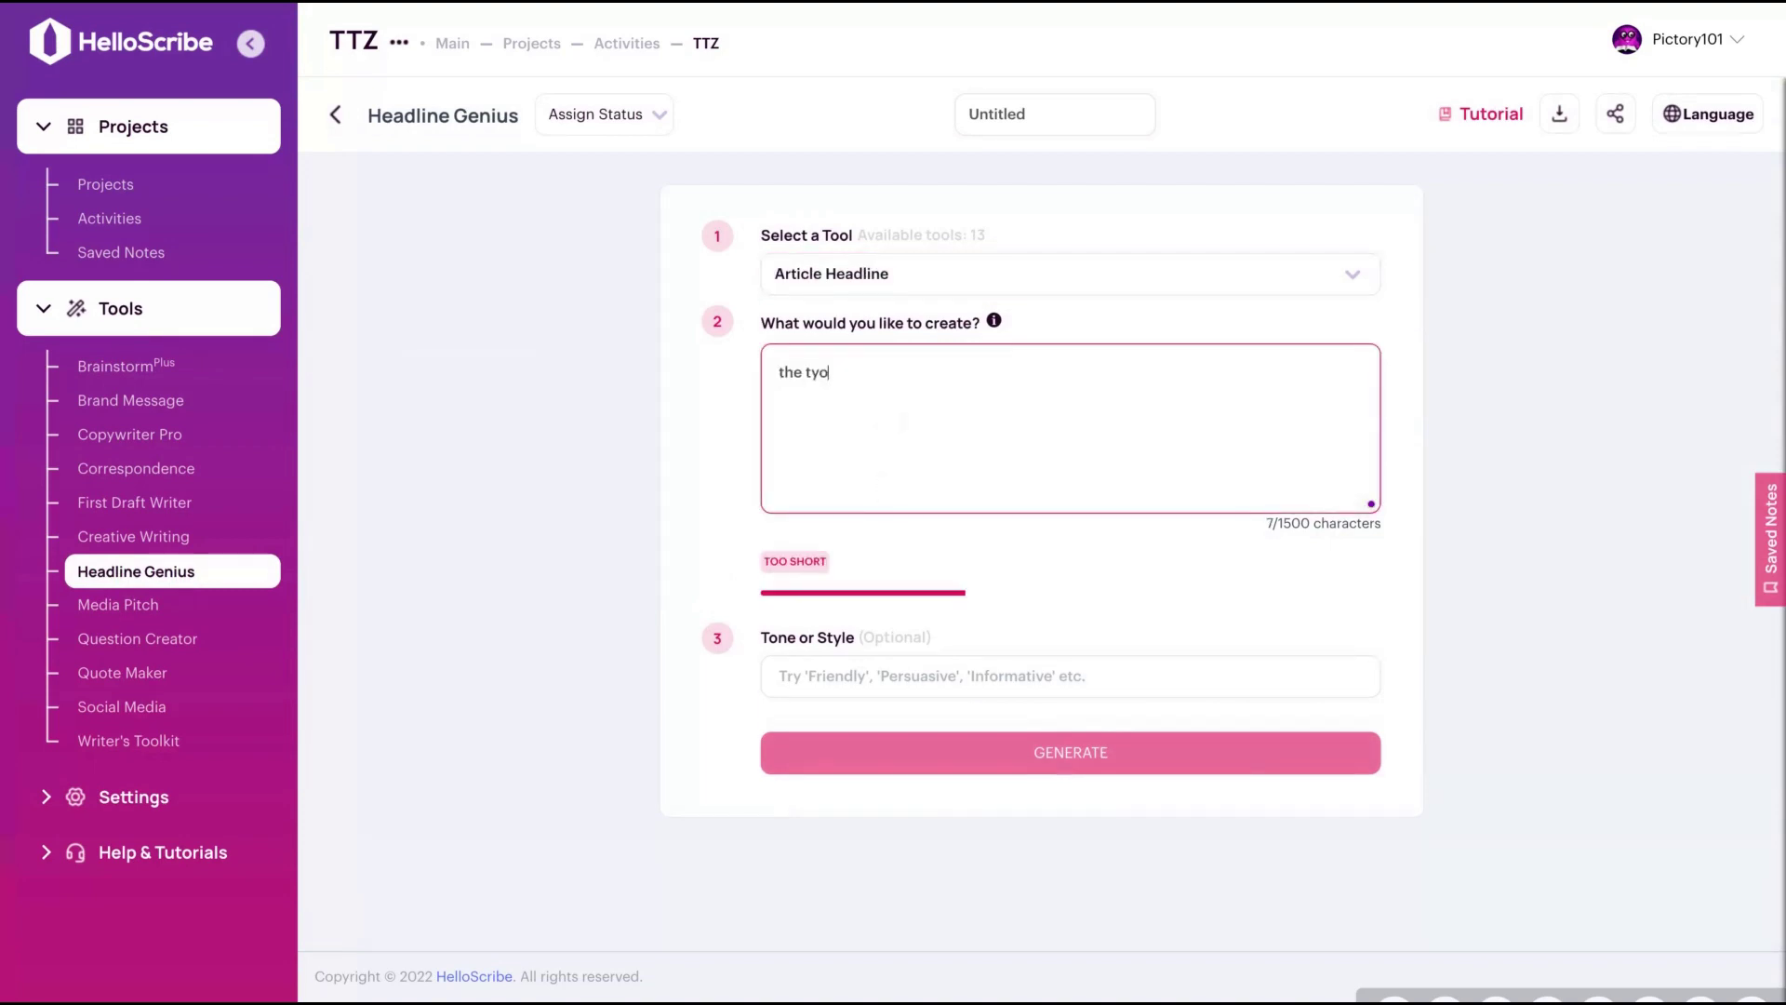
text(of human rights convetions)
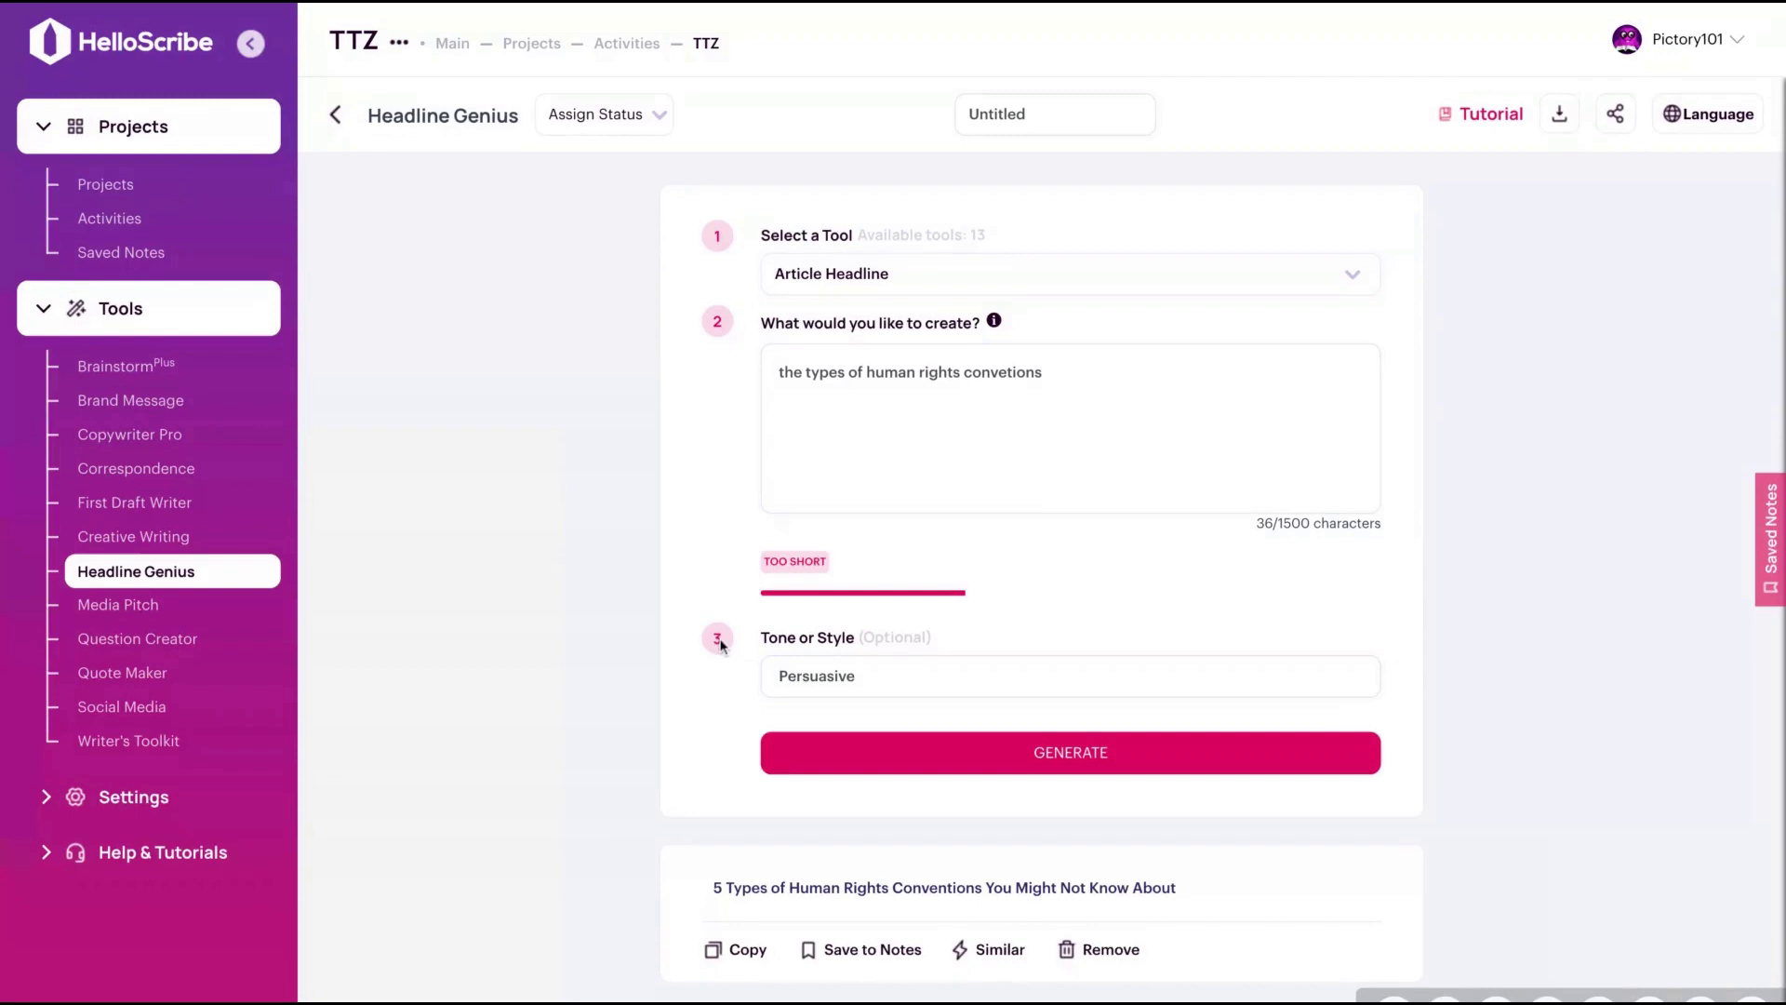
Read through the generated article headlines about human rights conventions.
scroll(721, 643, down, 3)
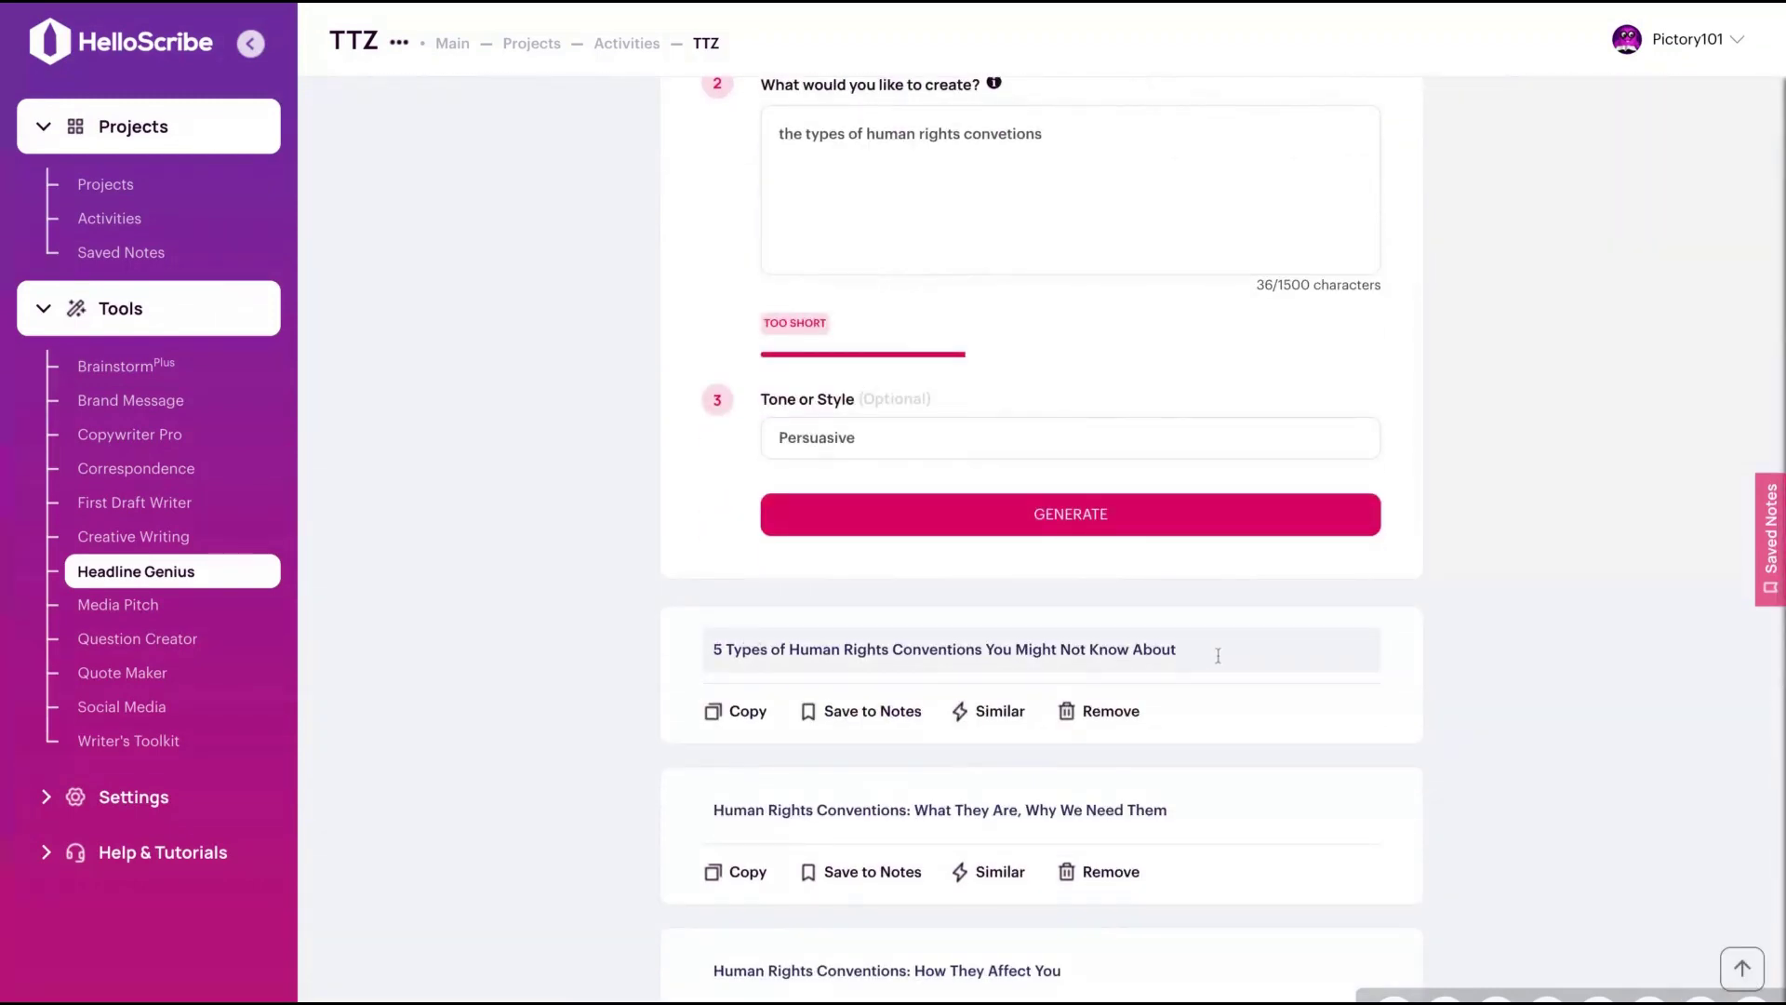
scroll(876, 636, down, 5)
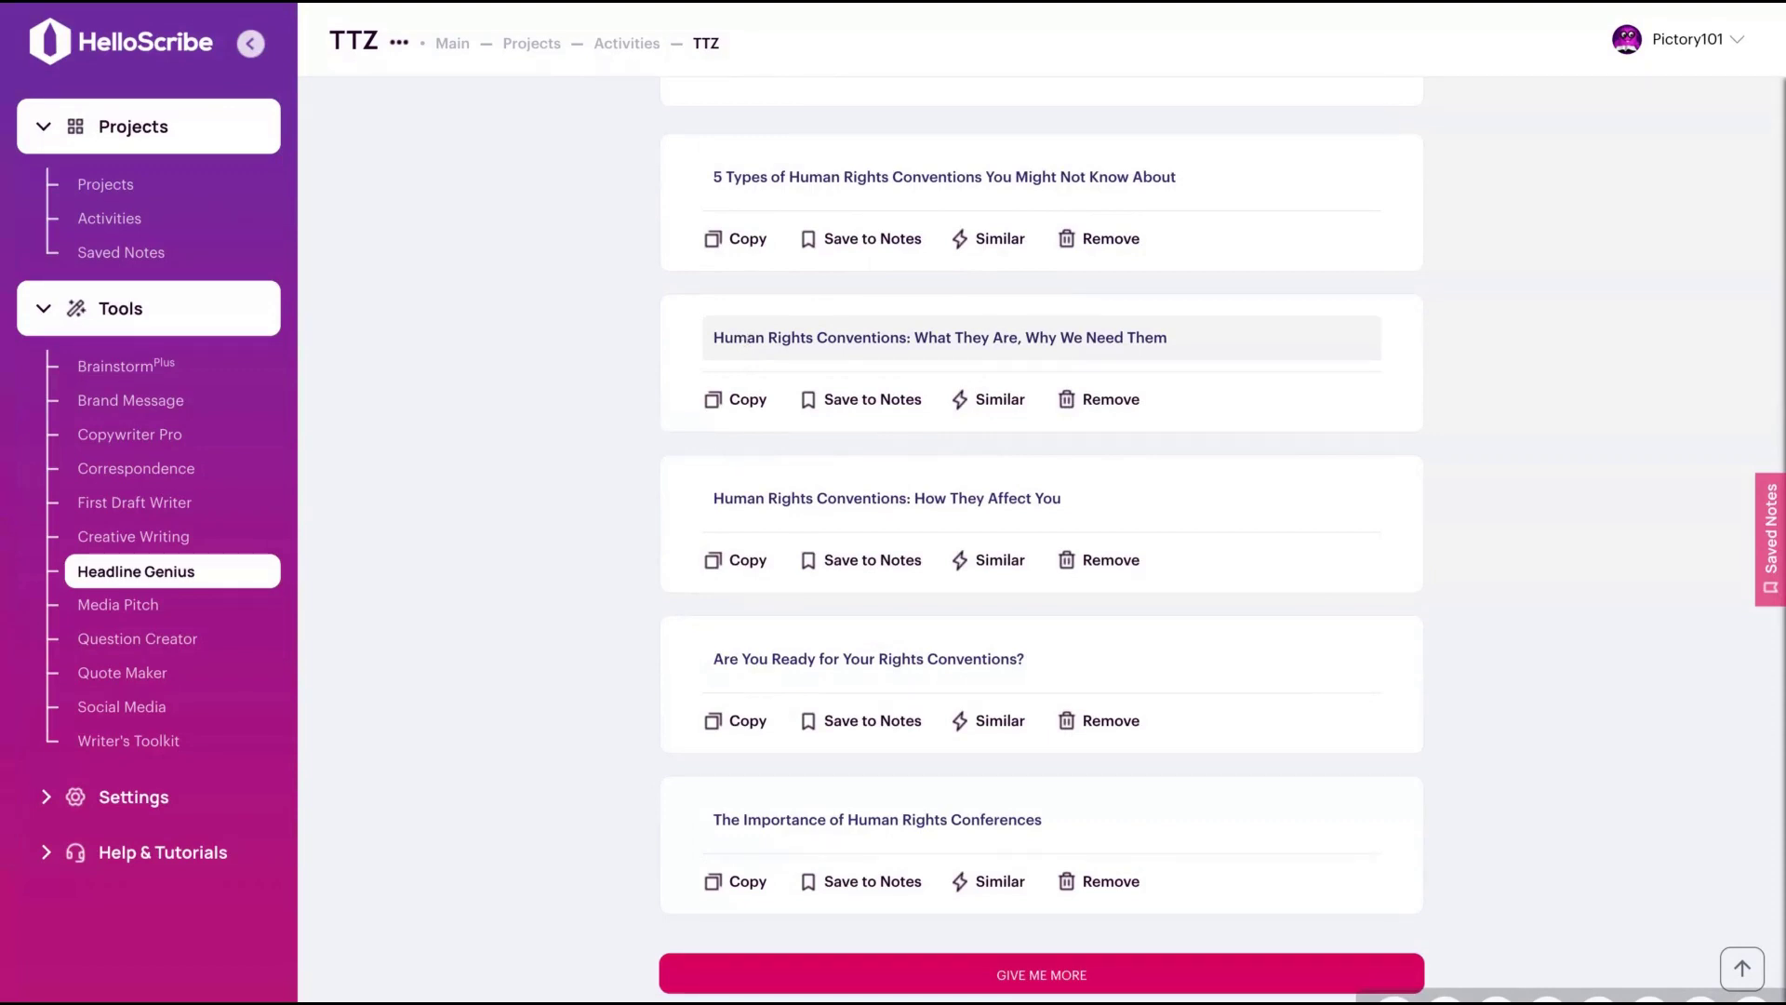
drag(743, 509, 1077, 512)
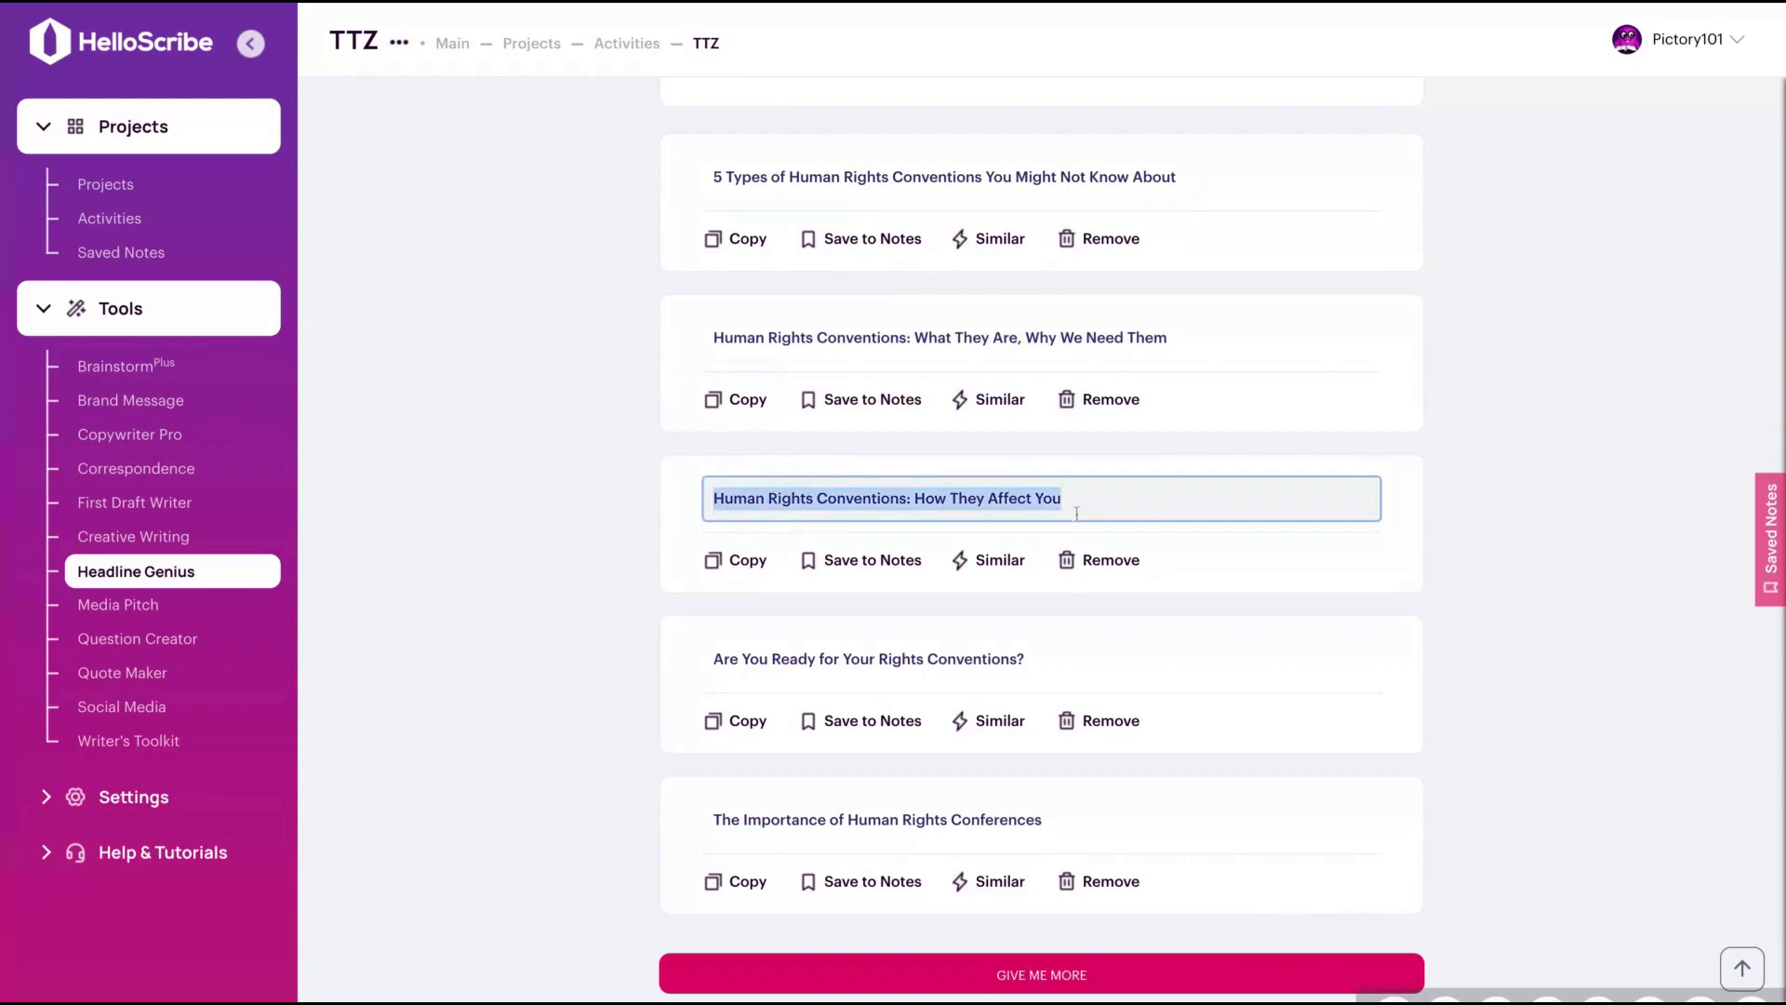
drag(720, 671, 757, 669)
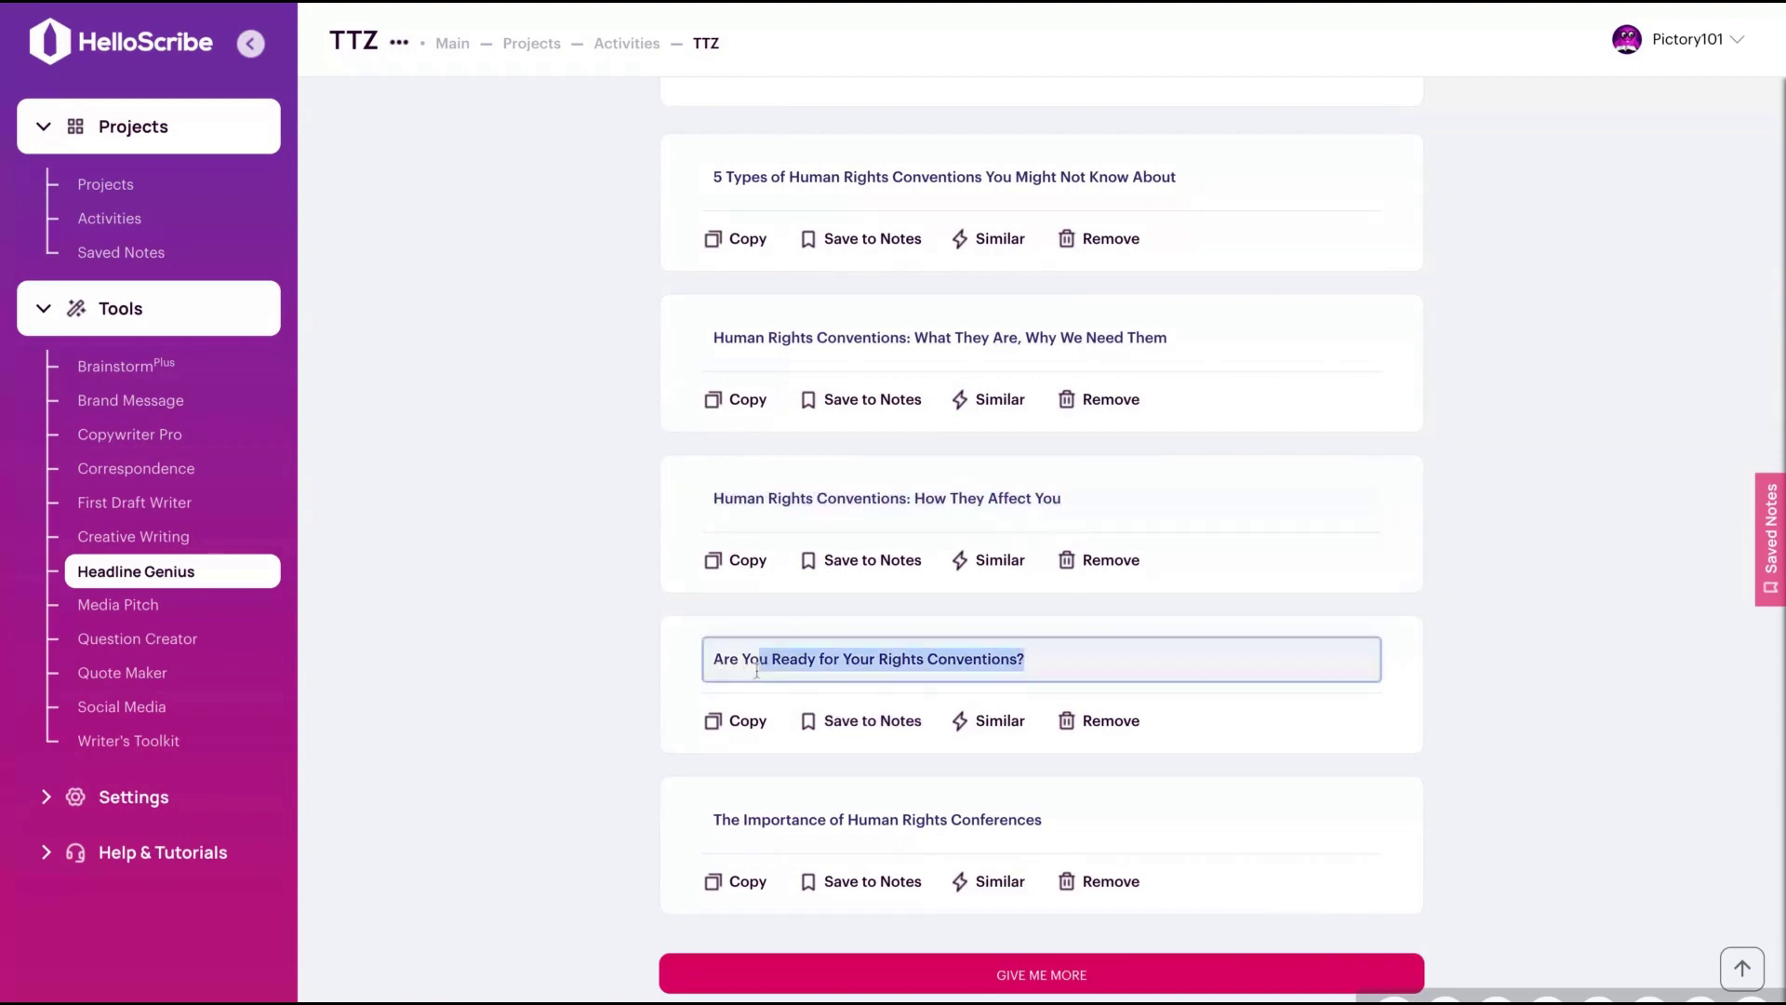
click(1089, 826)
triple_click(1089, 825)
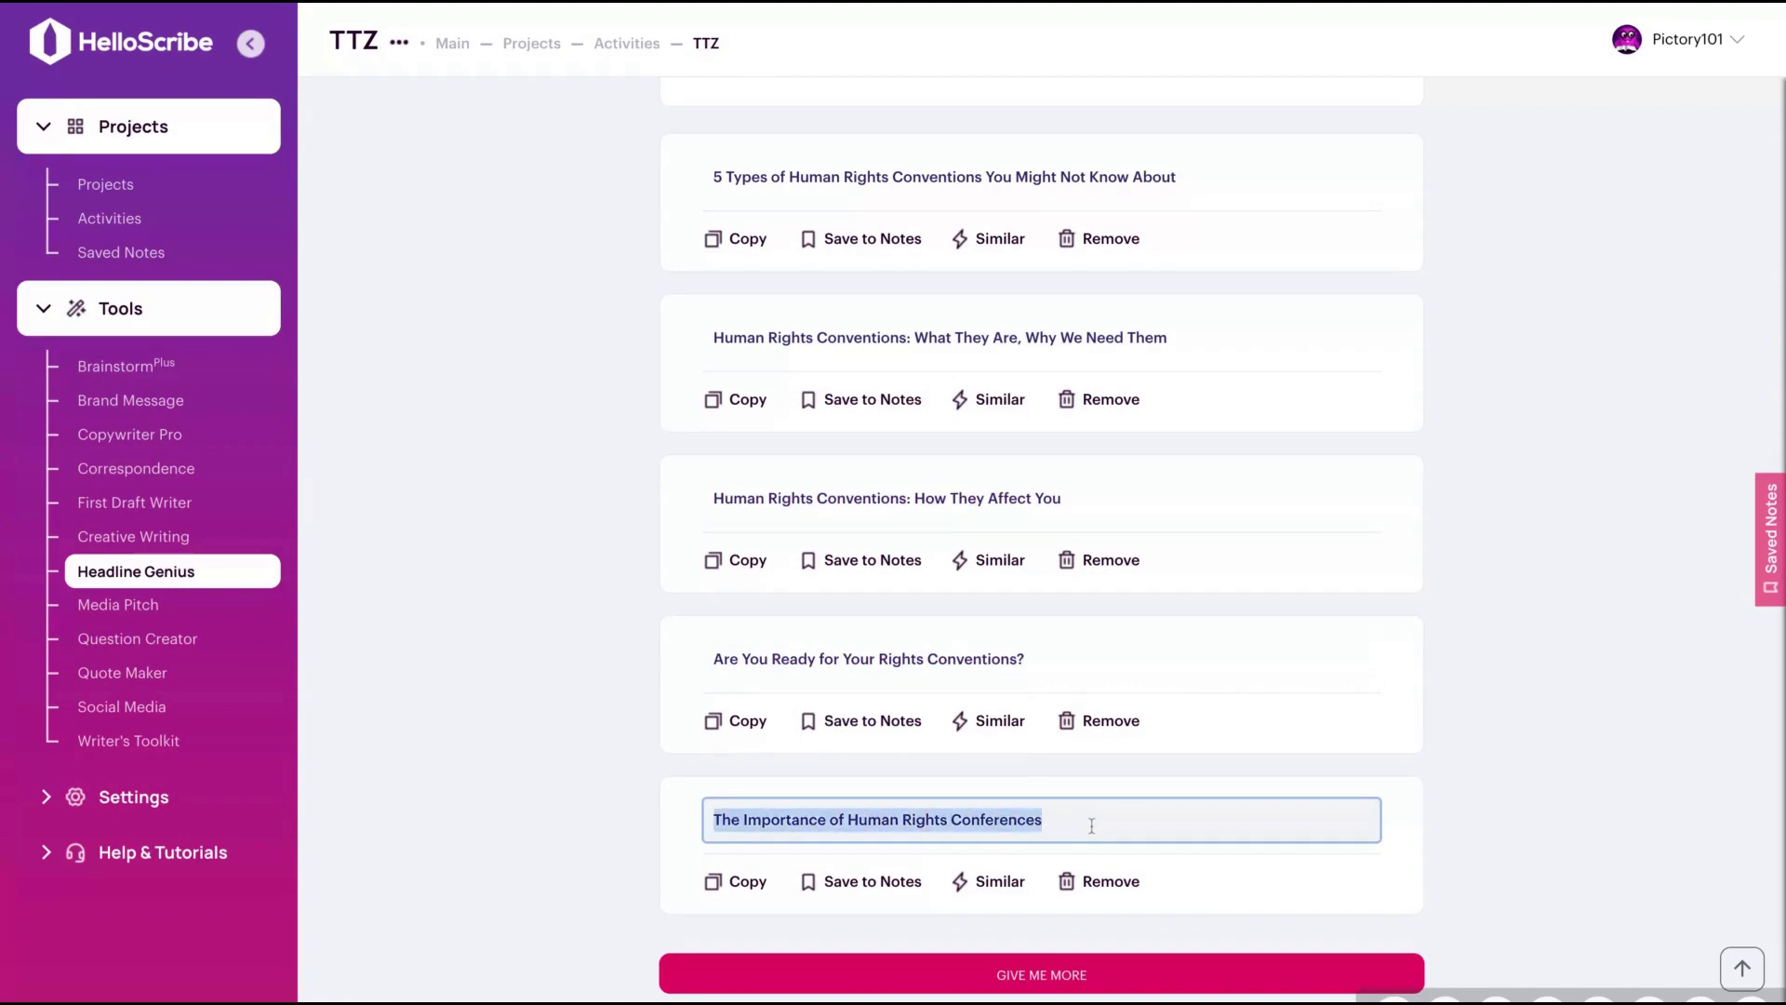
Switch the tool to Book Title and replace the description with "human rights in the united states in the xxi century".
scroll(588, 575, up, 8)
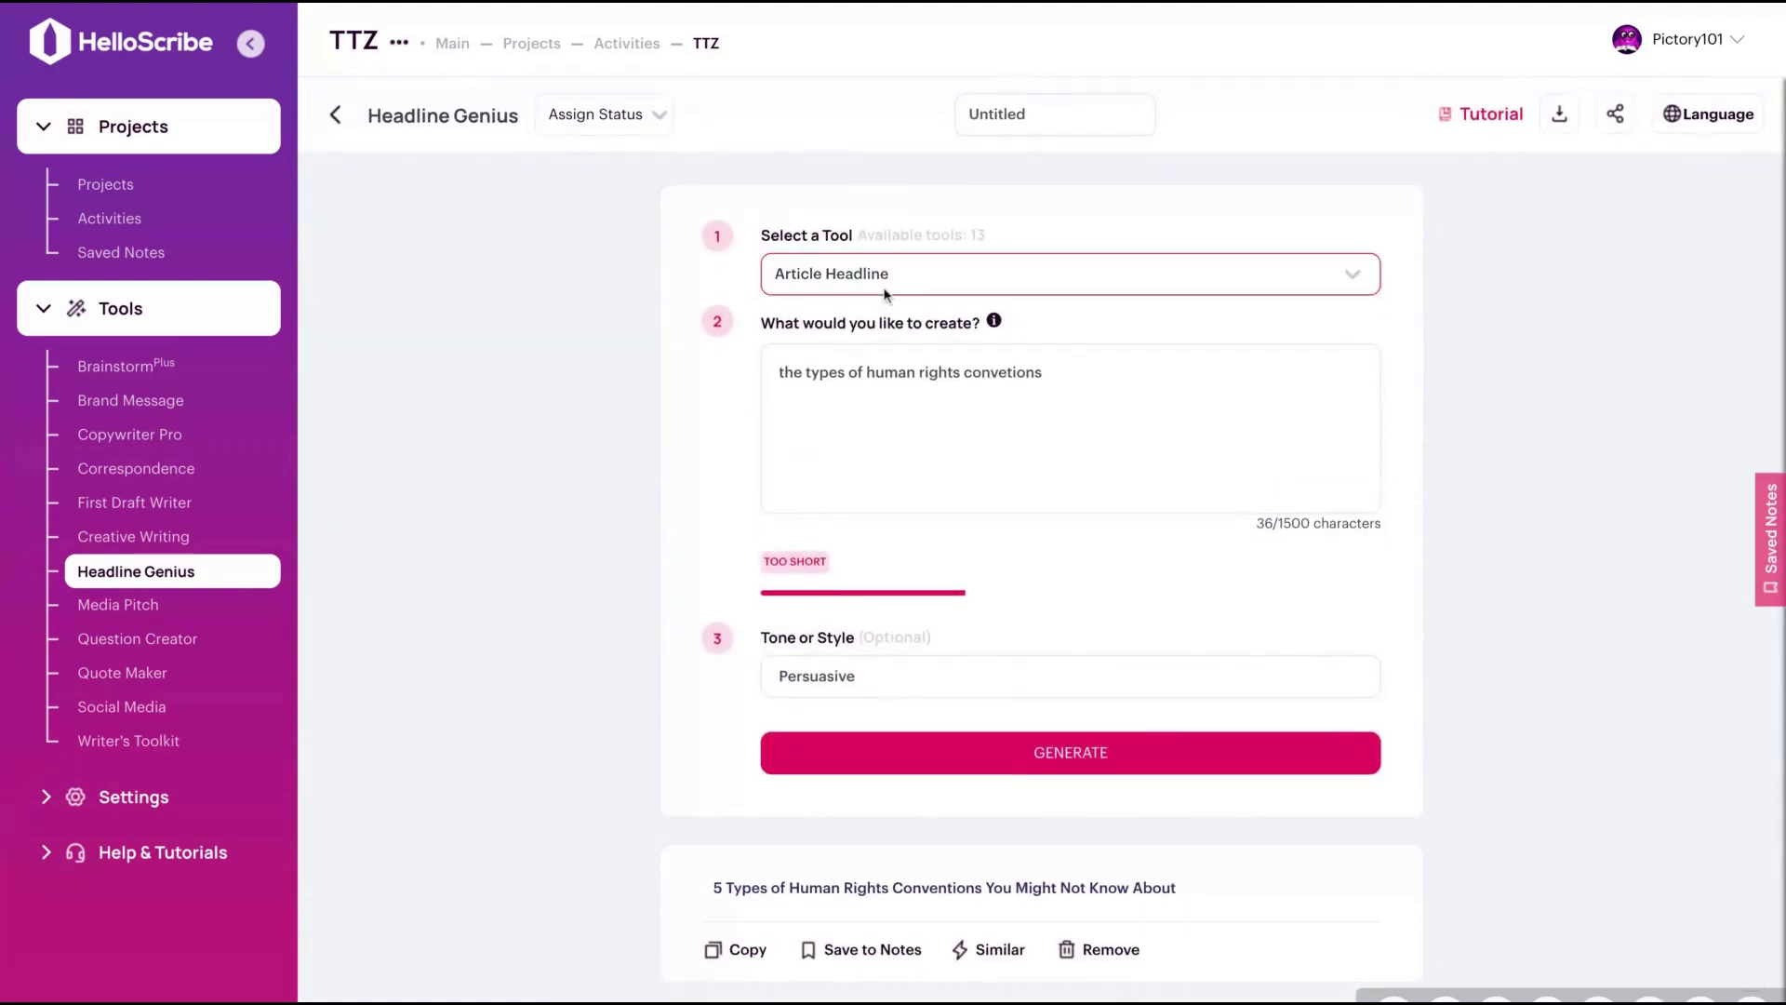
click(888, 318)
click(1066, 382)
triple_click(1086, 374)
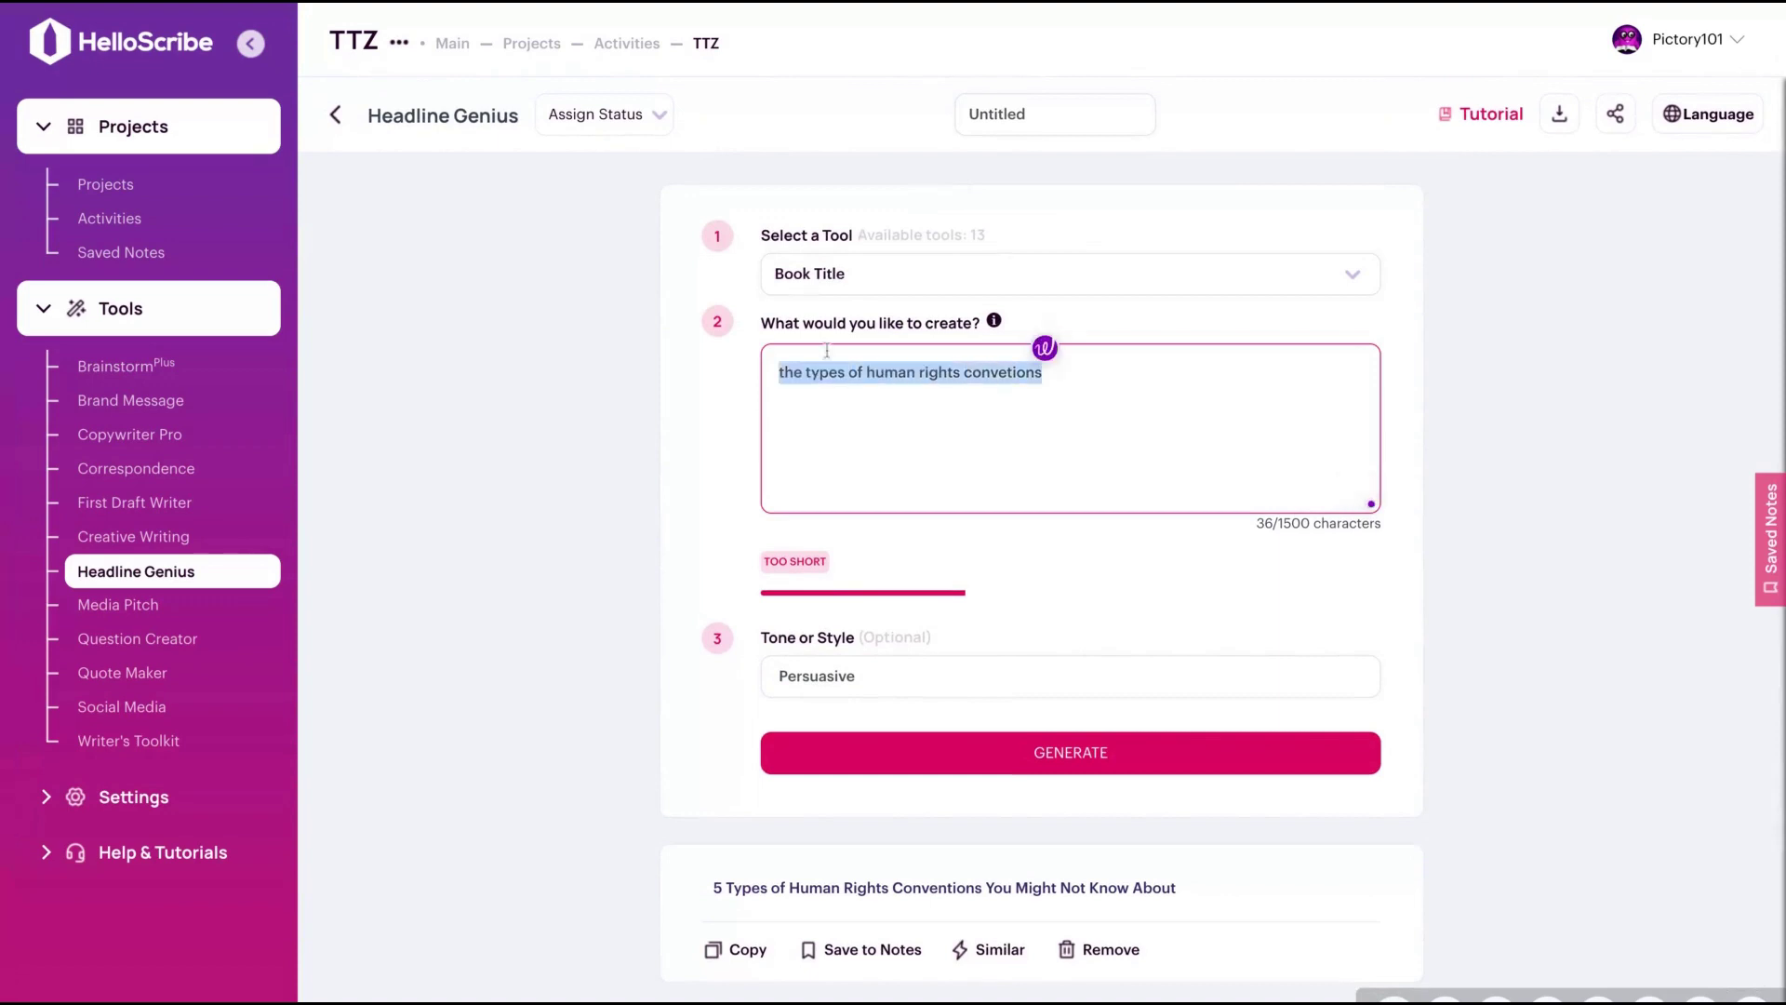
text(human rights)
text(right)
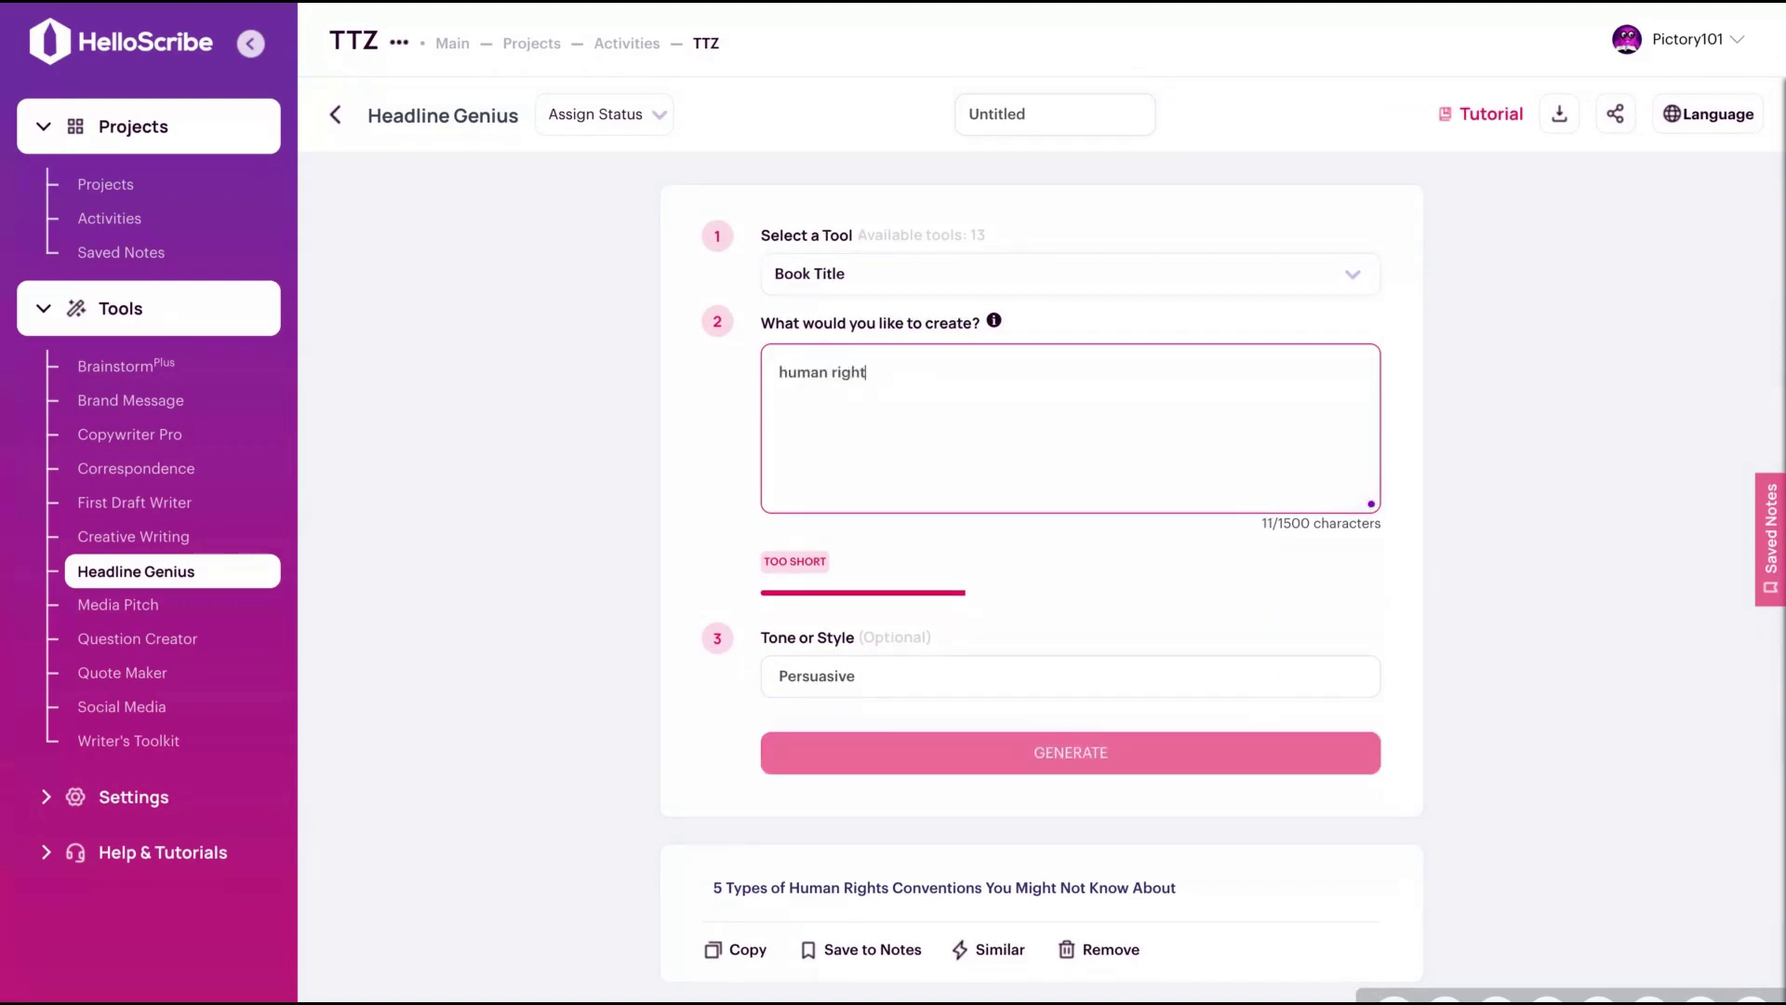
text(s in the united states dadadada)
drag(1097, 377, 1016, 372)
key(BackSpace)
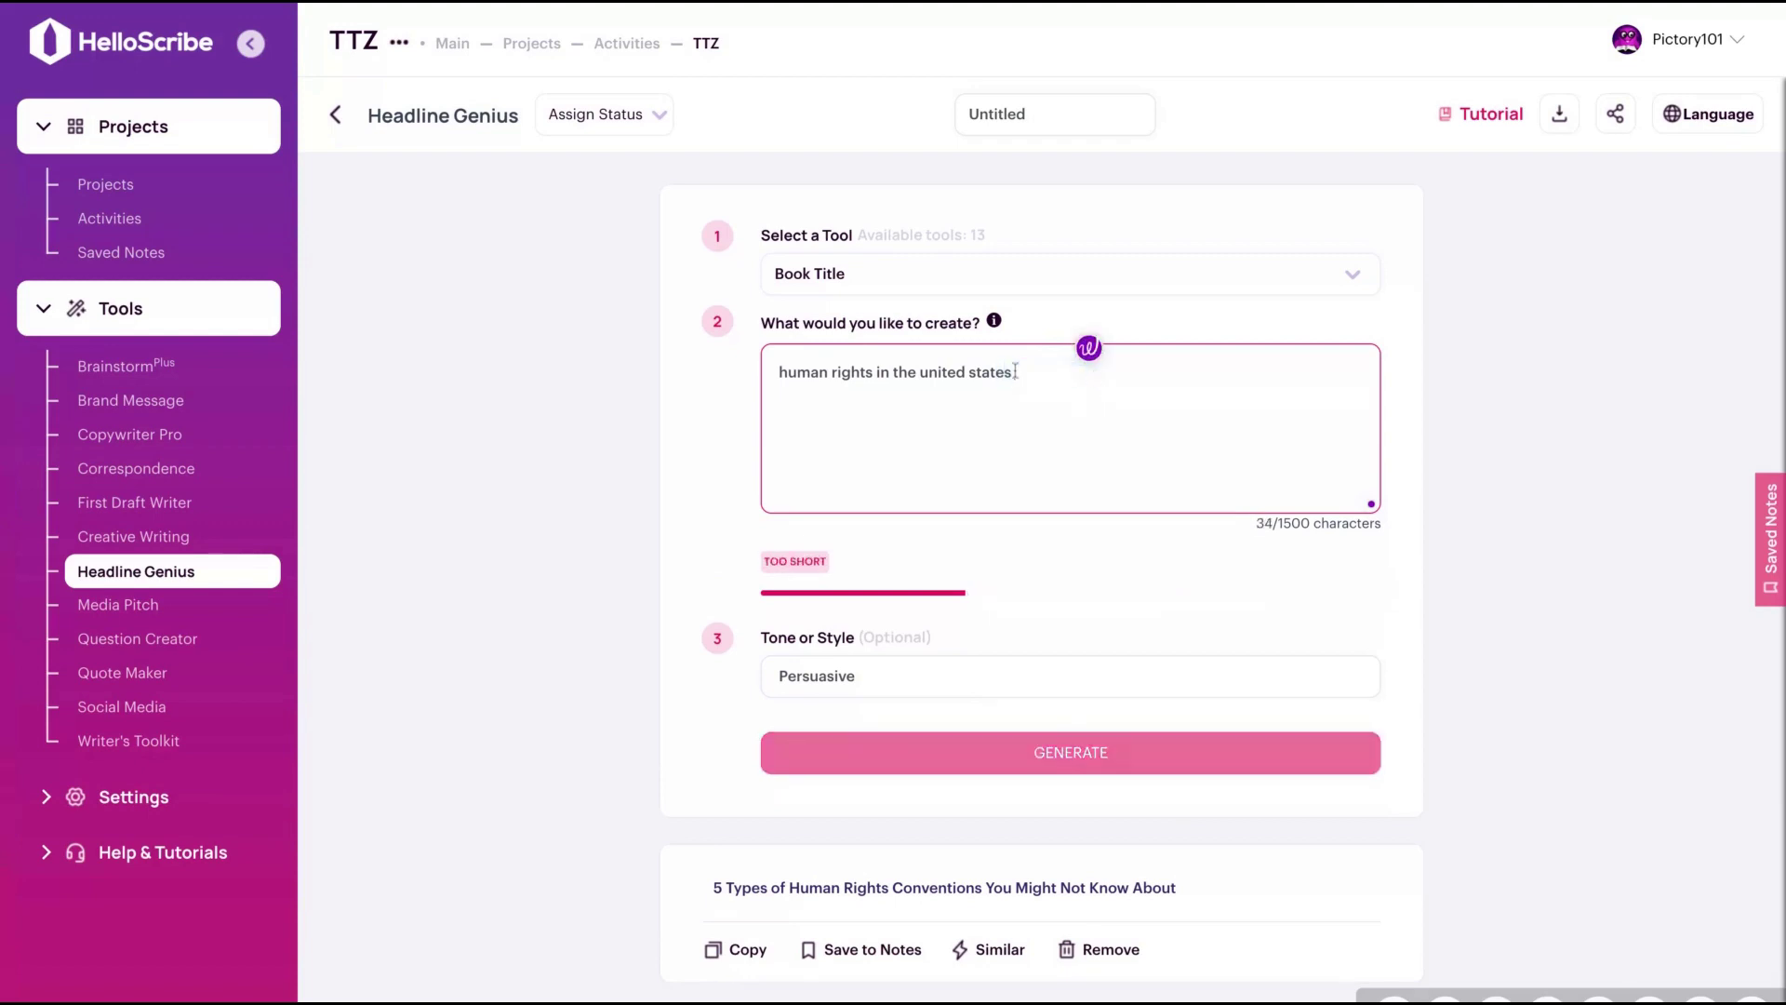
text(in the )
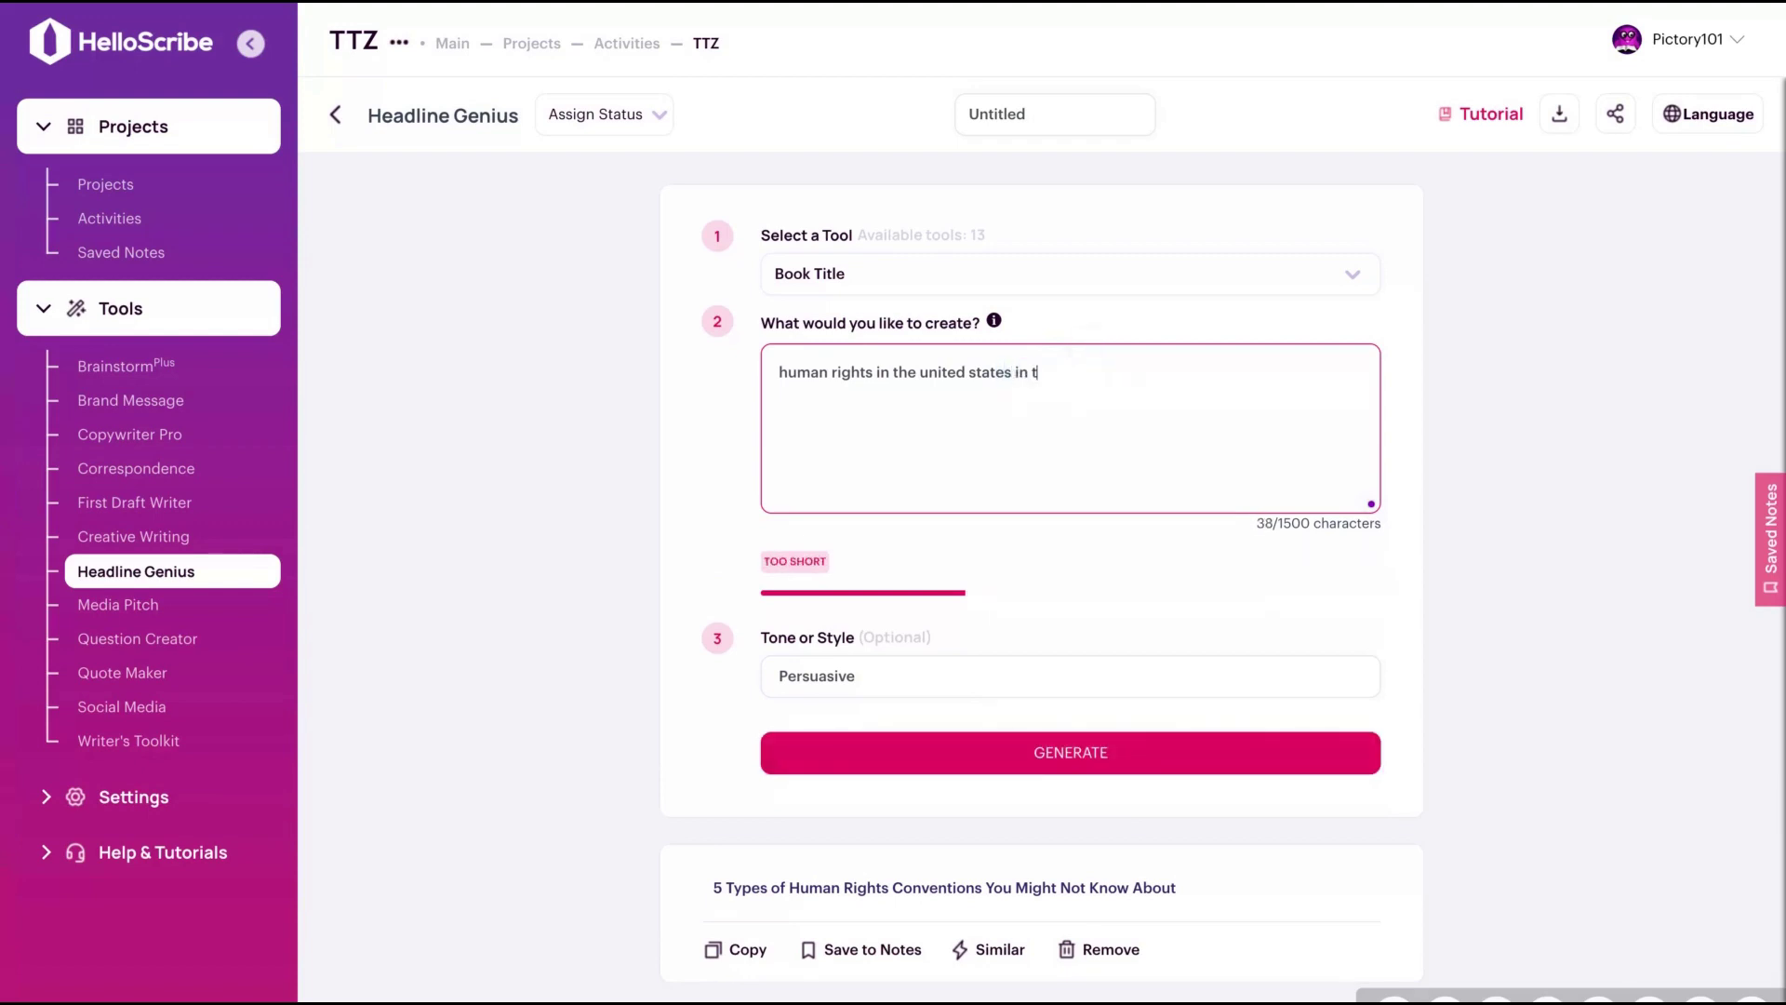
text(xxi )
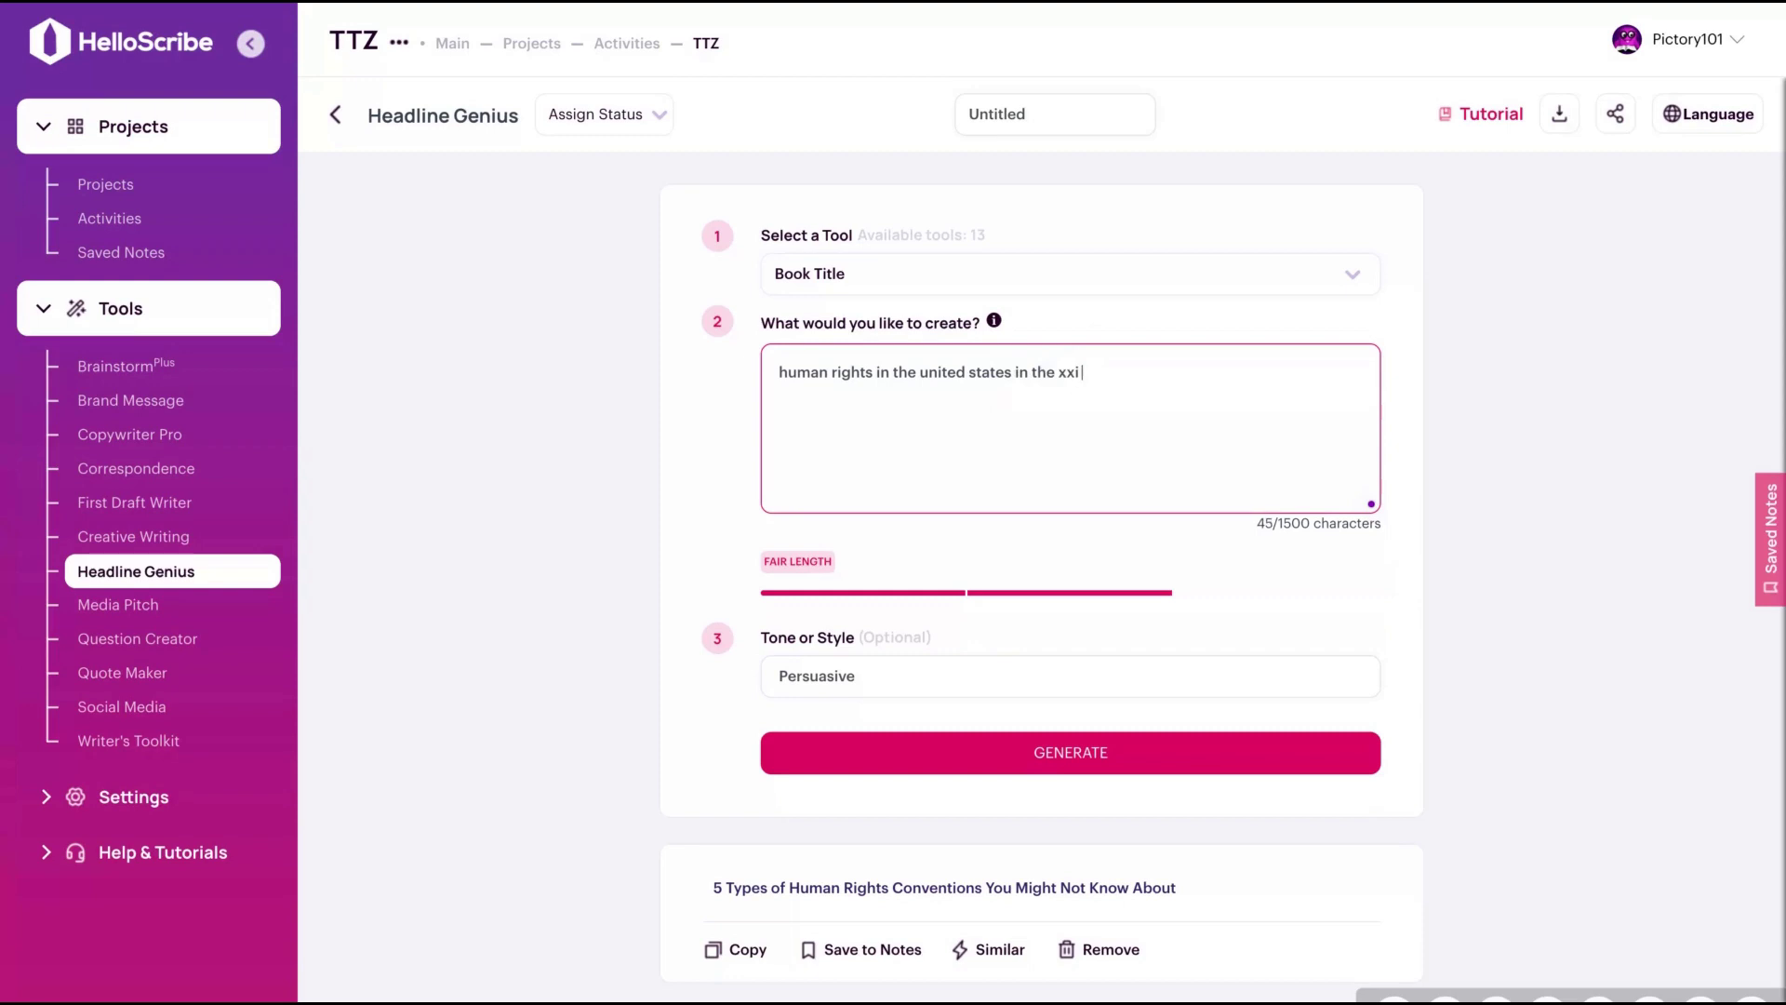
text(century)
Generate the book titles and read through the results.
click(1017, 752)
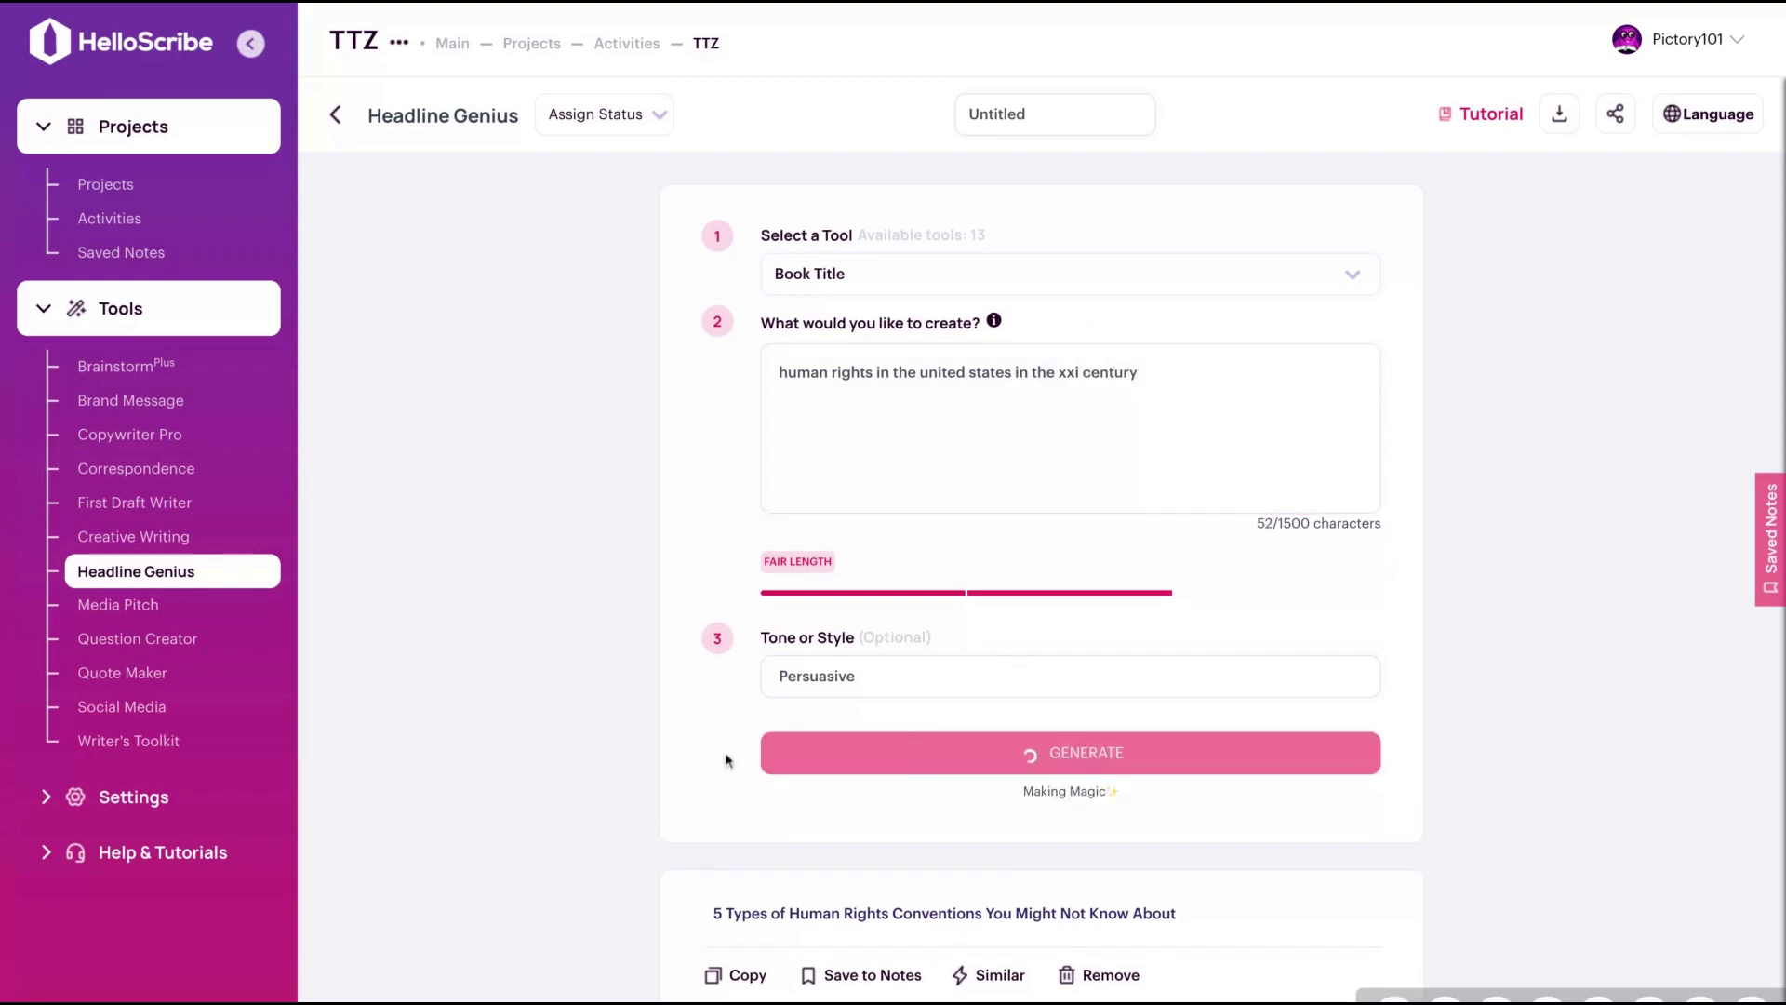
scroll(558, 639, down, 4)
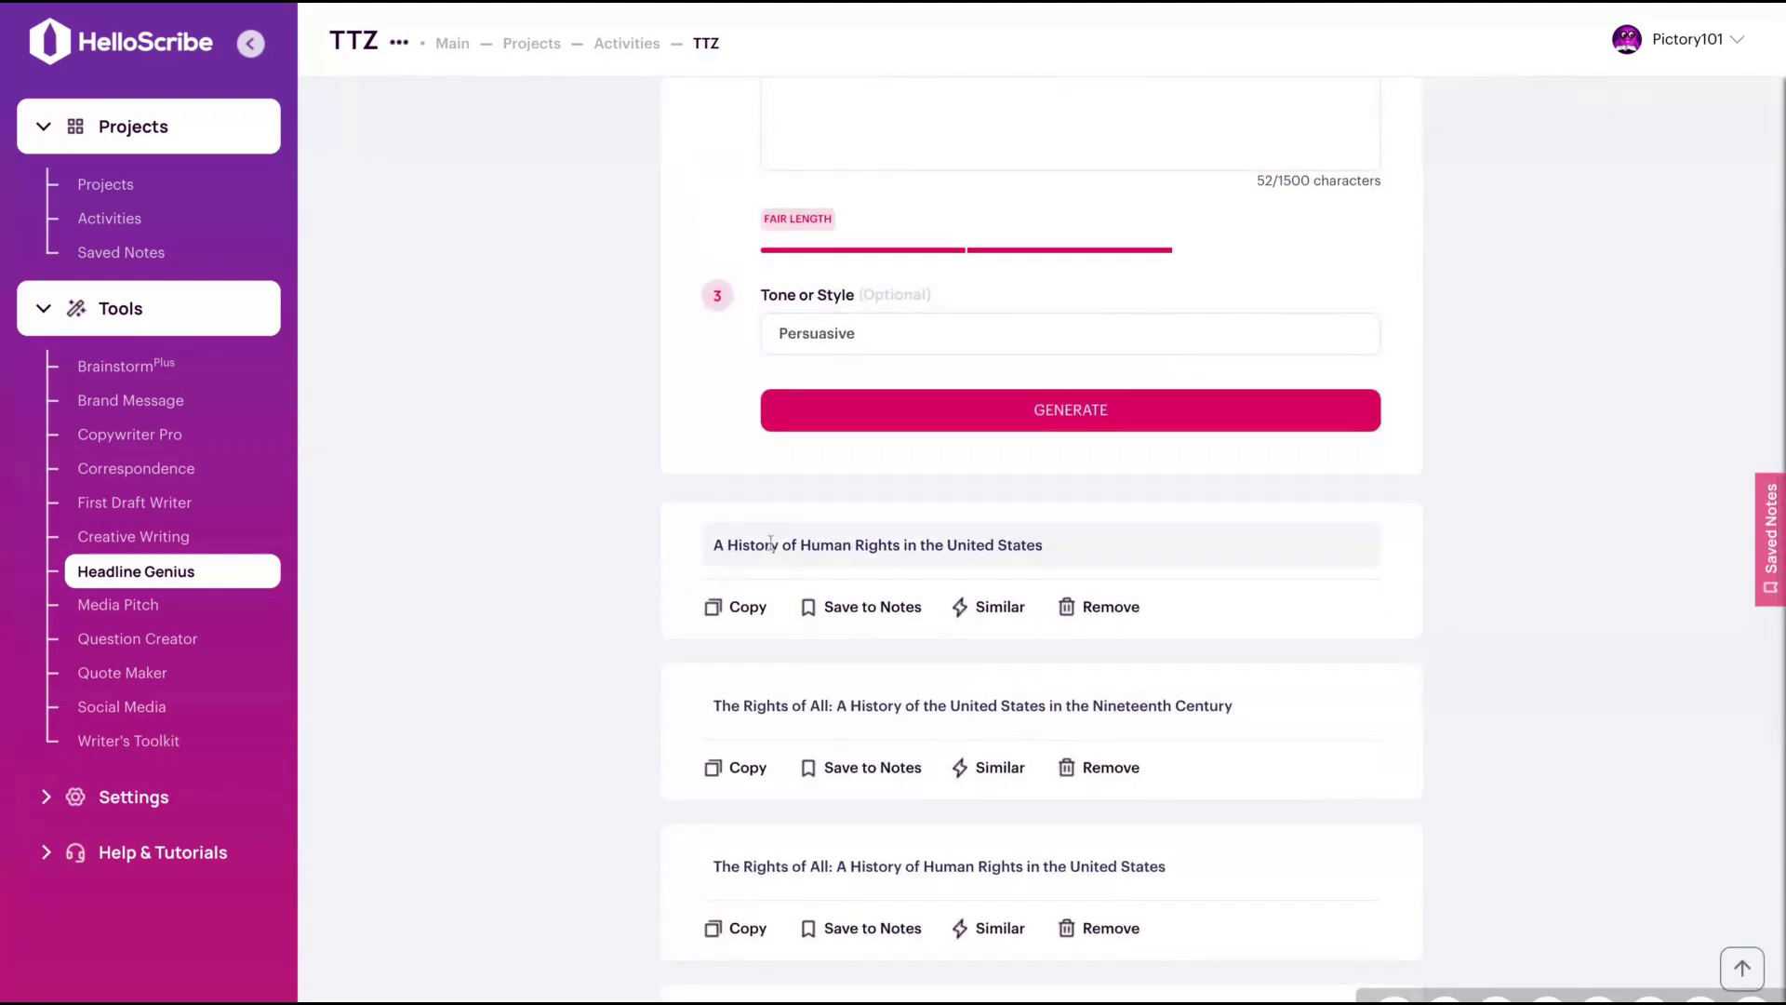
scroll(486, 674, down, 2)
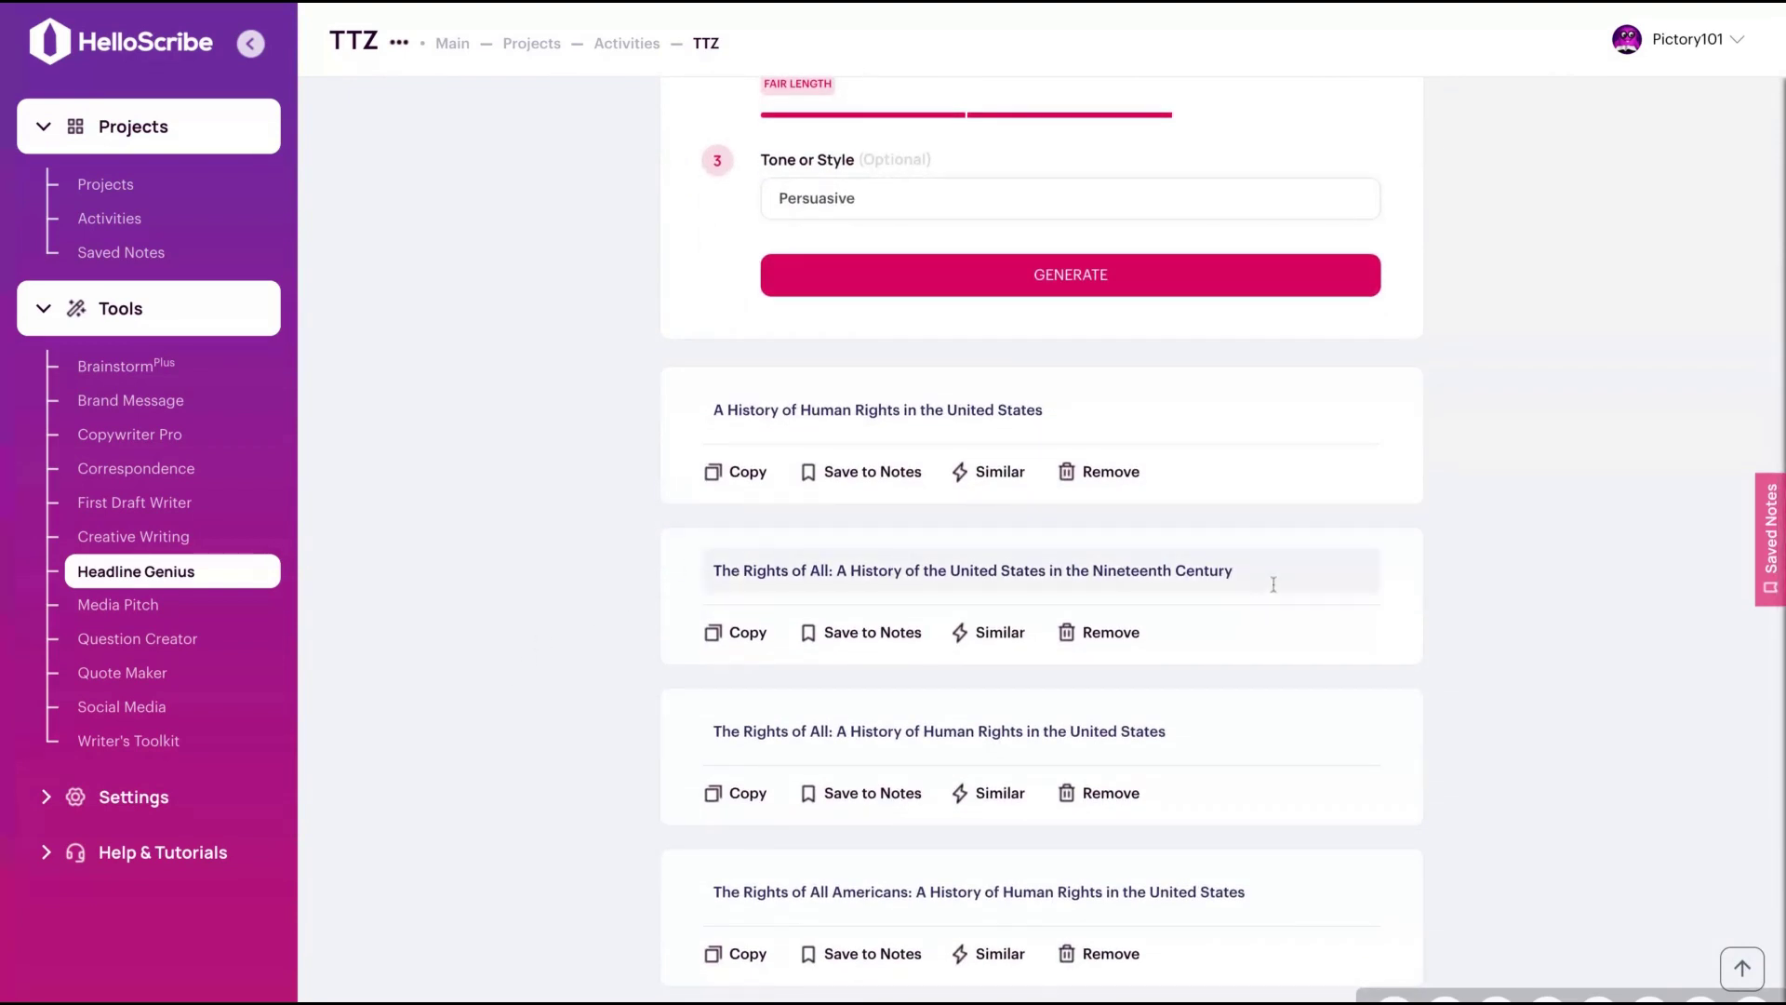
scroll(661, 610, down, 1)
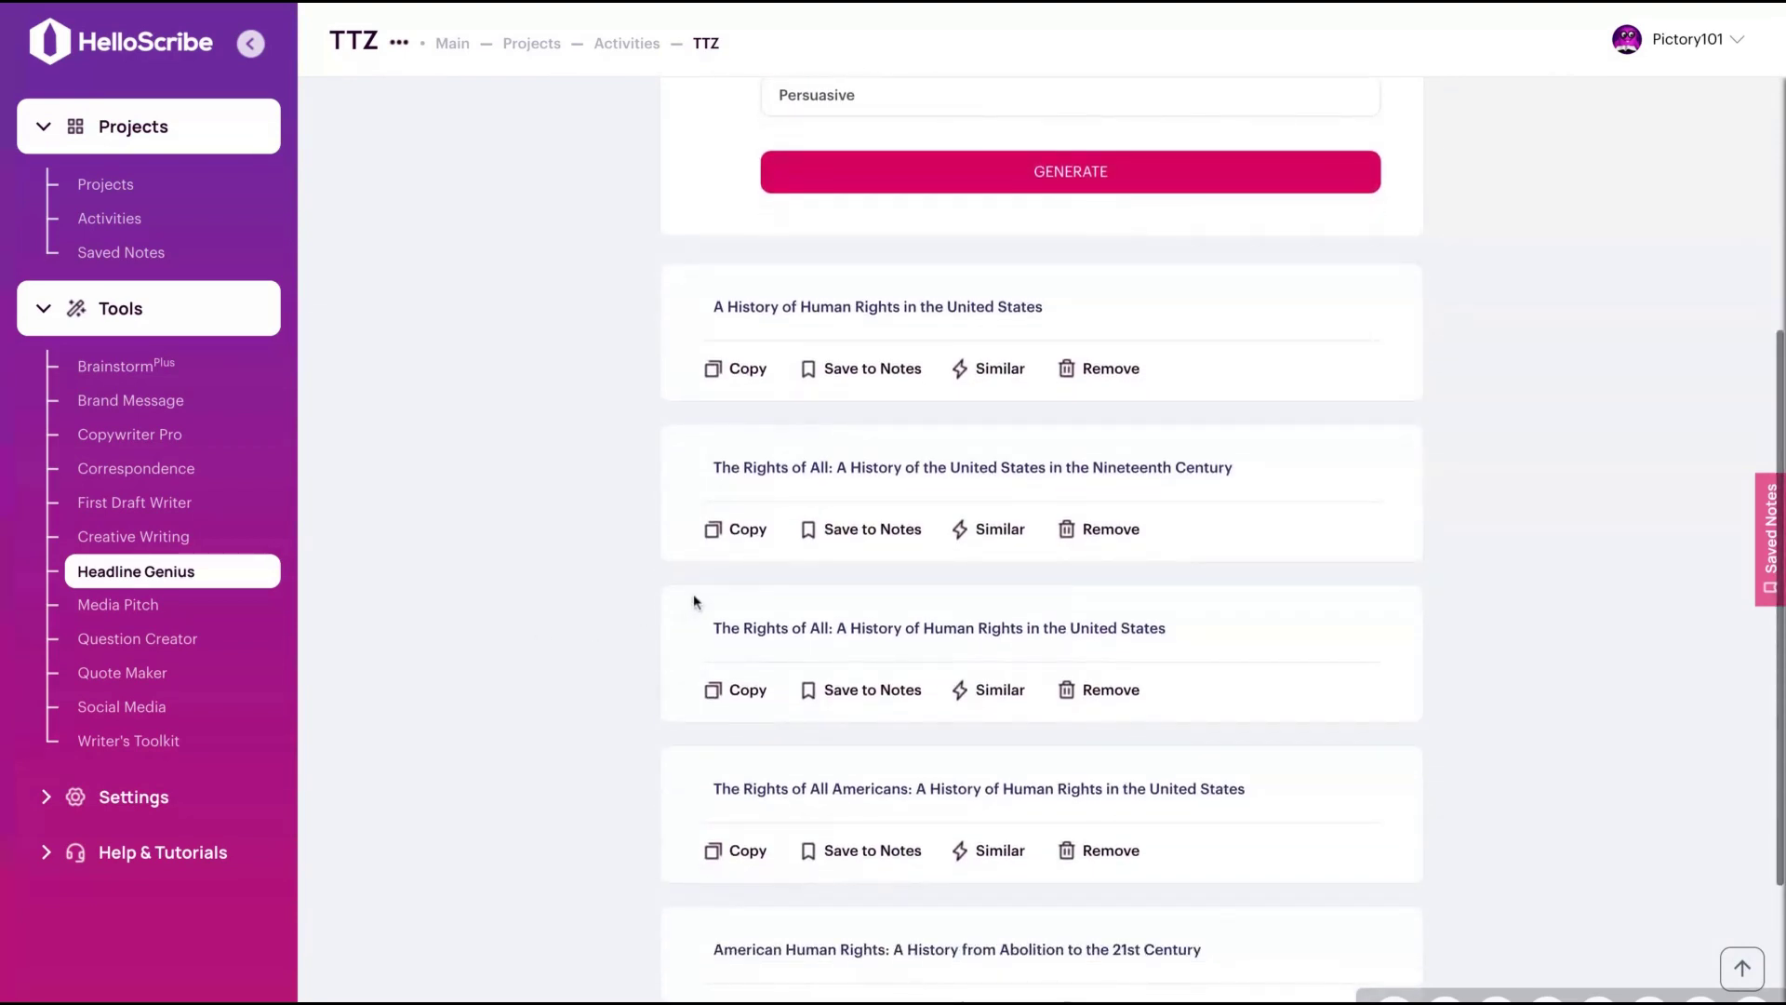
scroll(694, 600, down, 2)
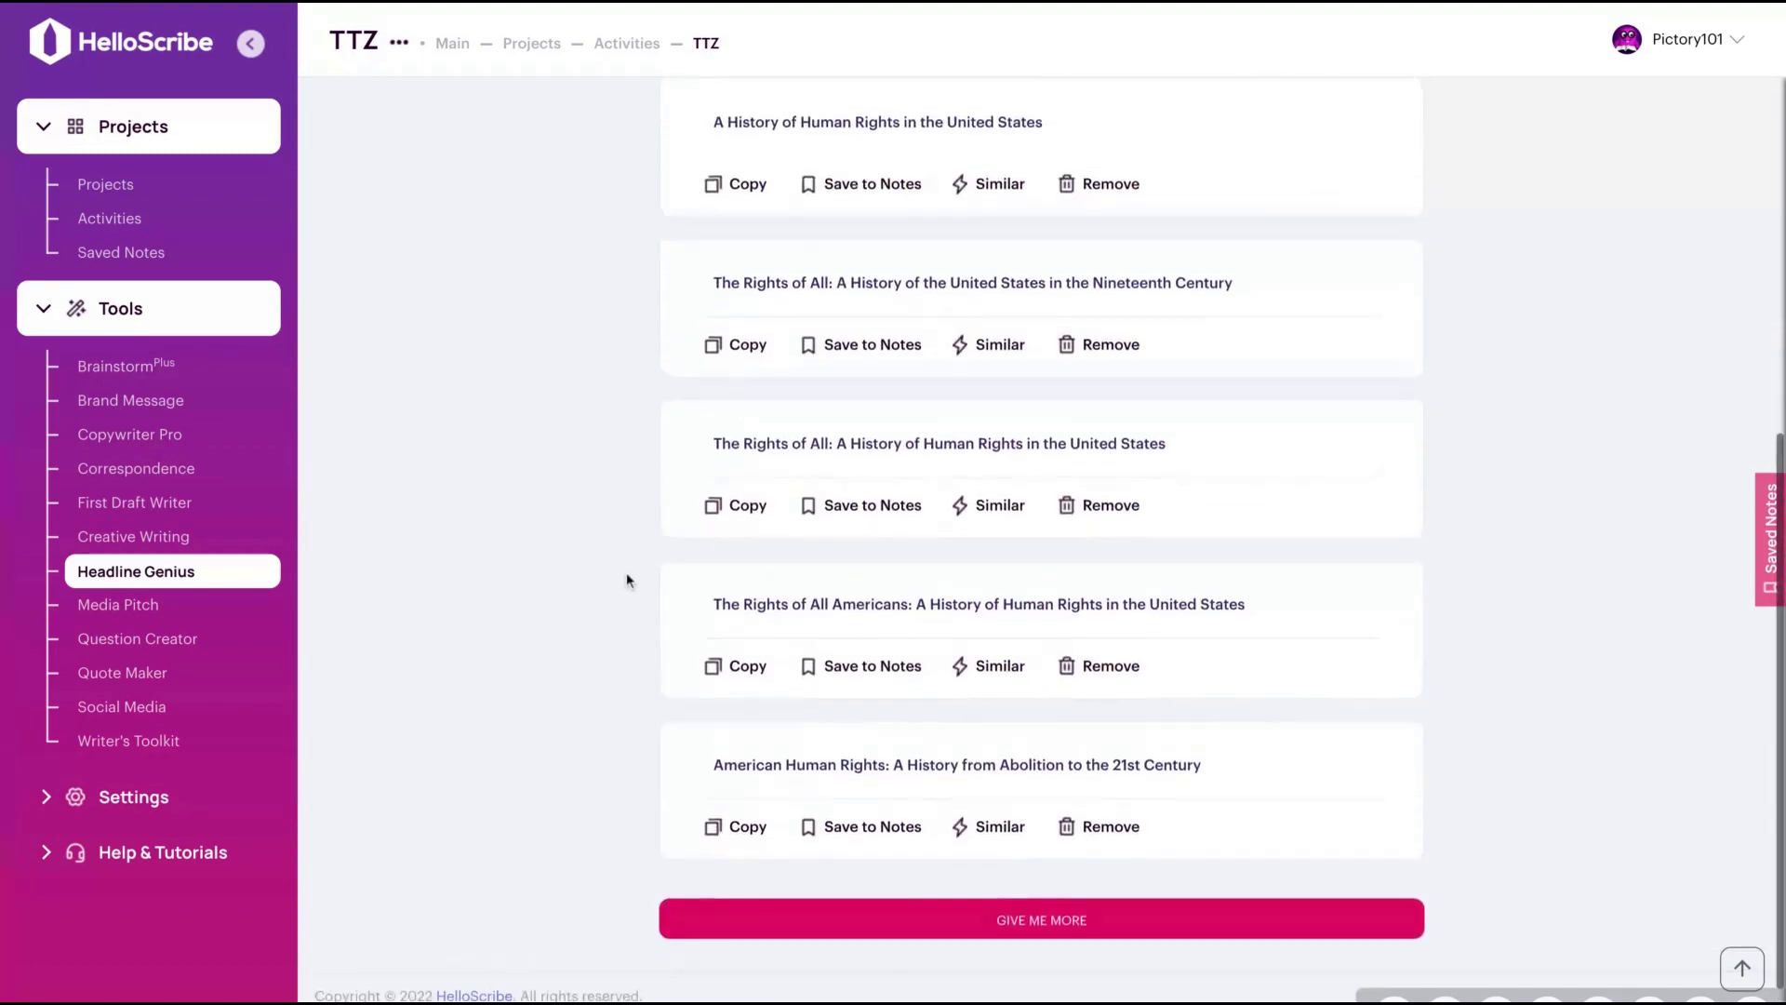
scroll(627, 572, up, 8)
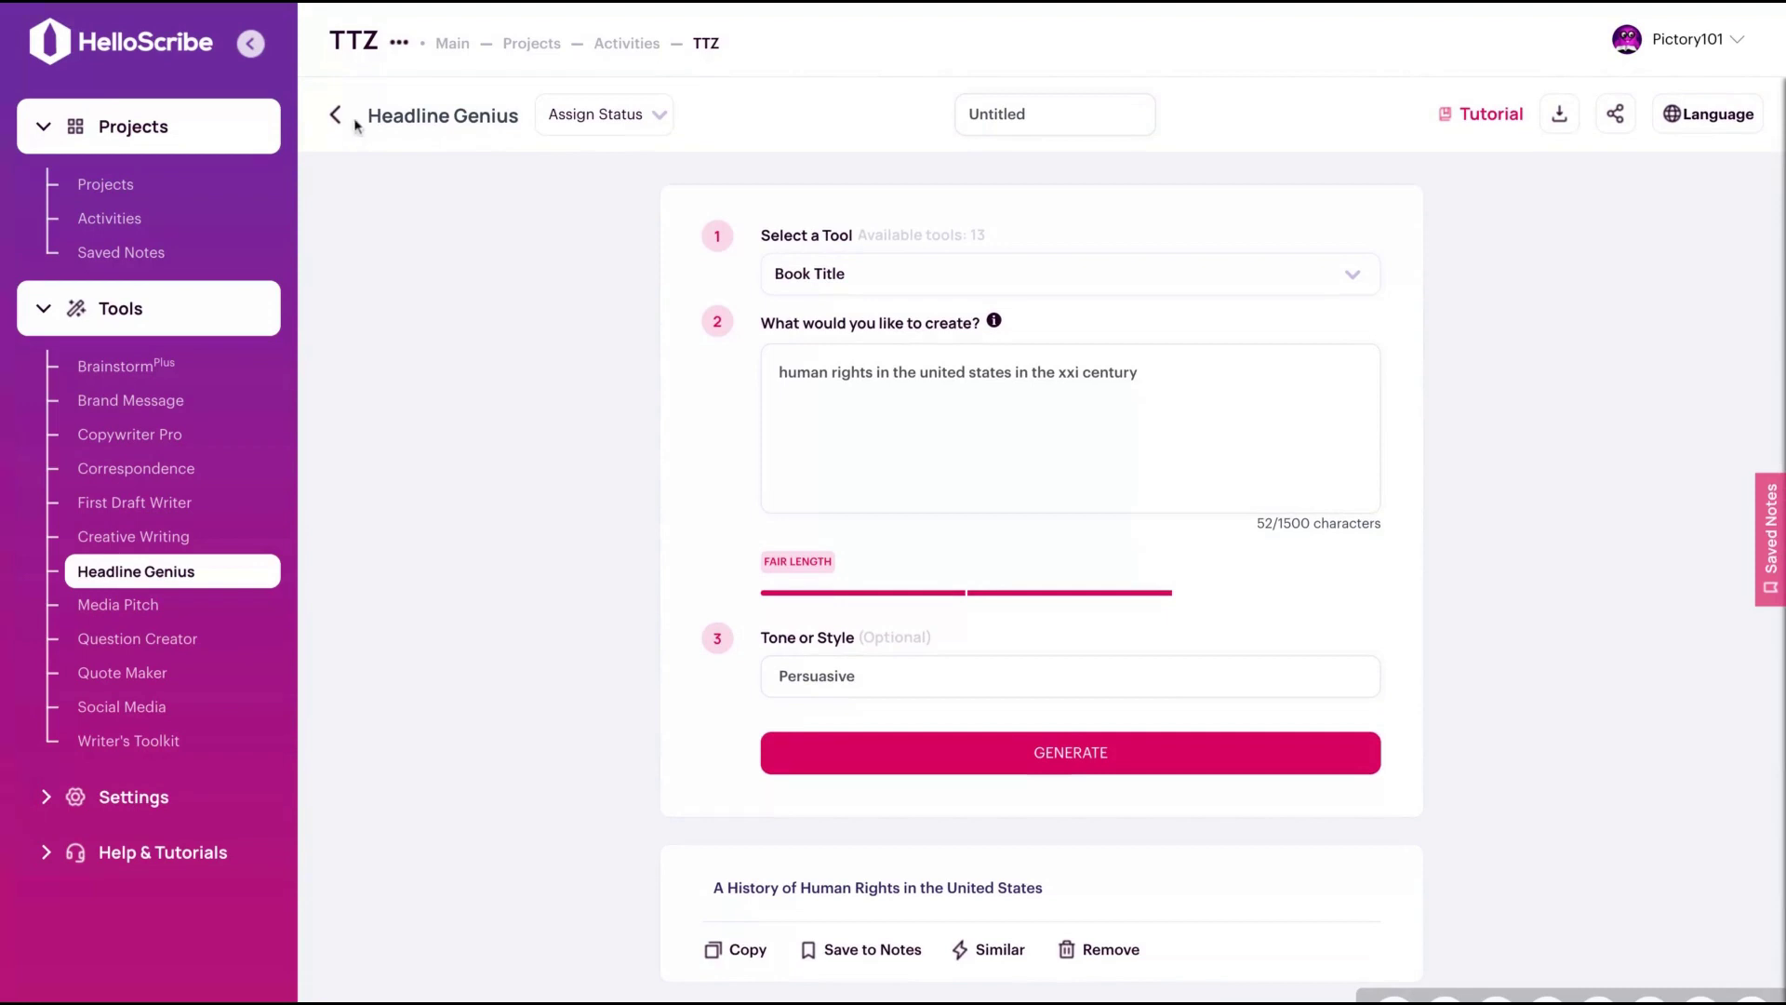
Return to the project's categories, open Media Pitch and set the publication writing style to forbes.com.
click(336, 122)
click(716, 328)
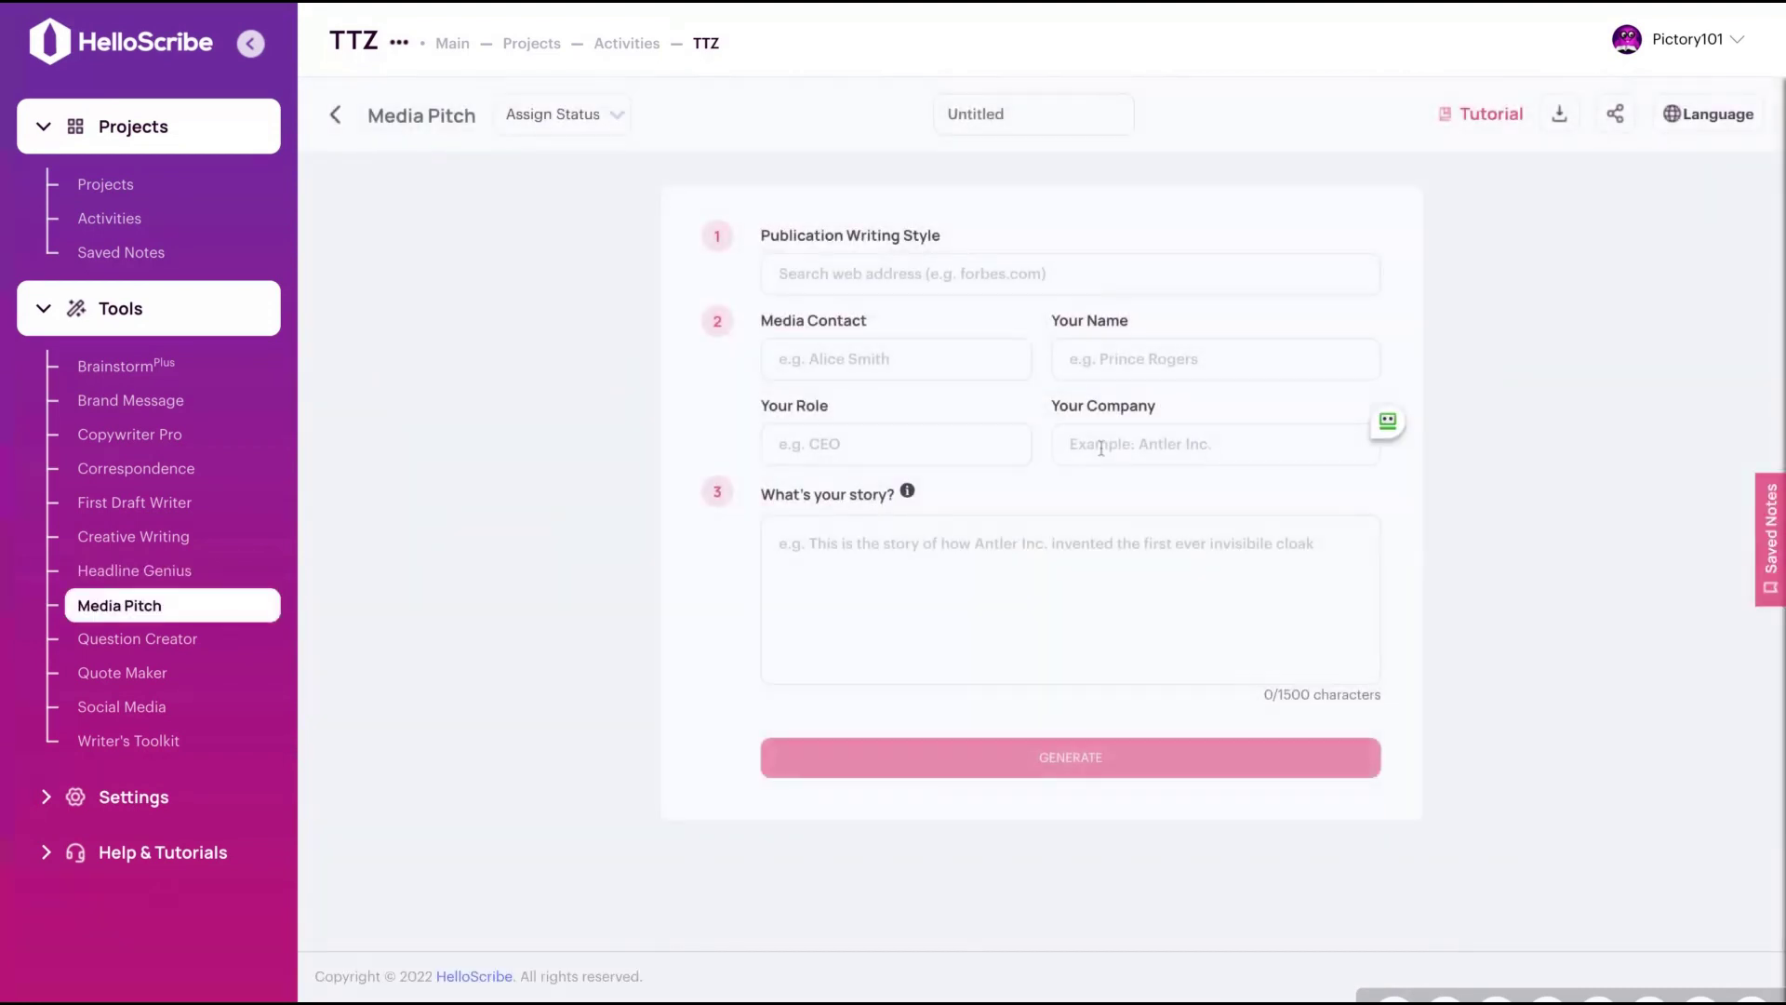
click(924, 275)
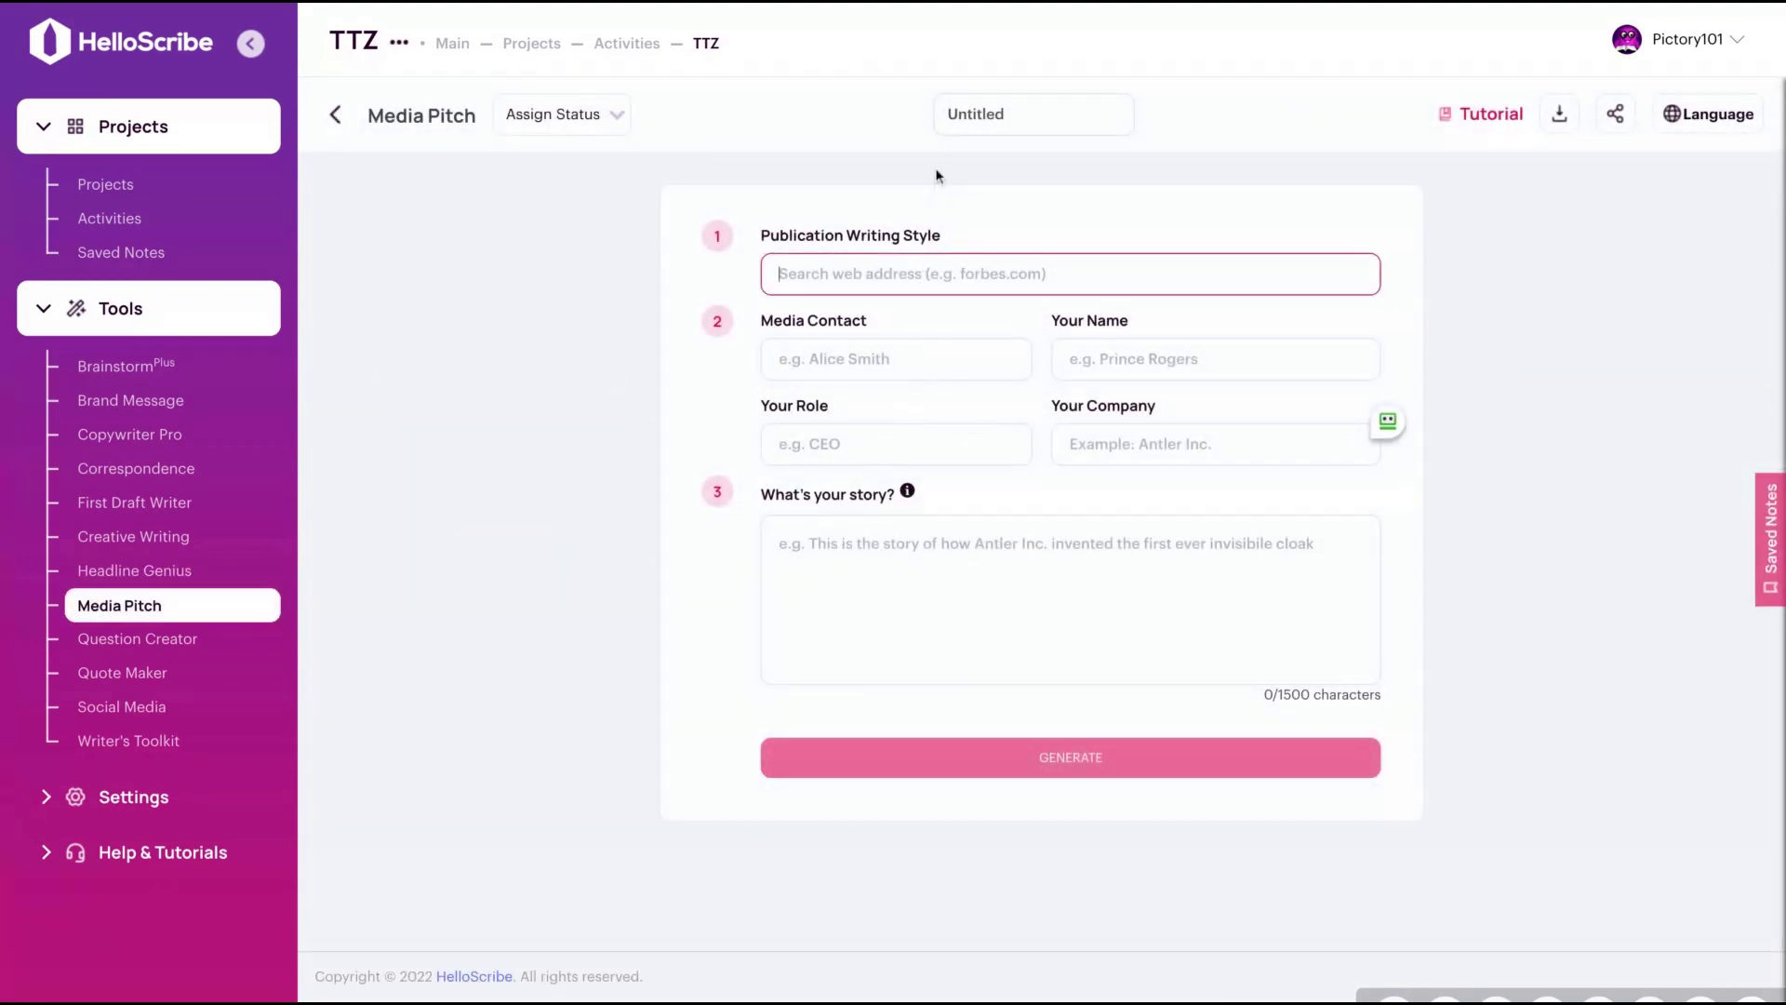
text(forbes)
click(828, 366)
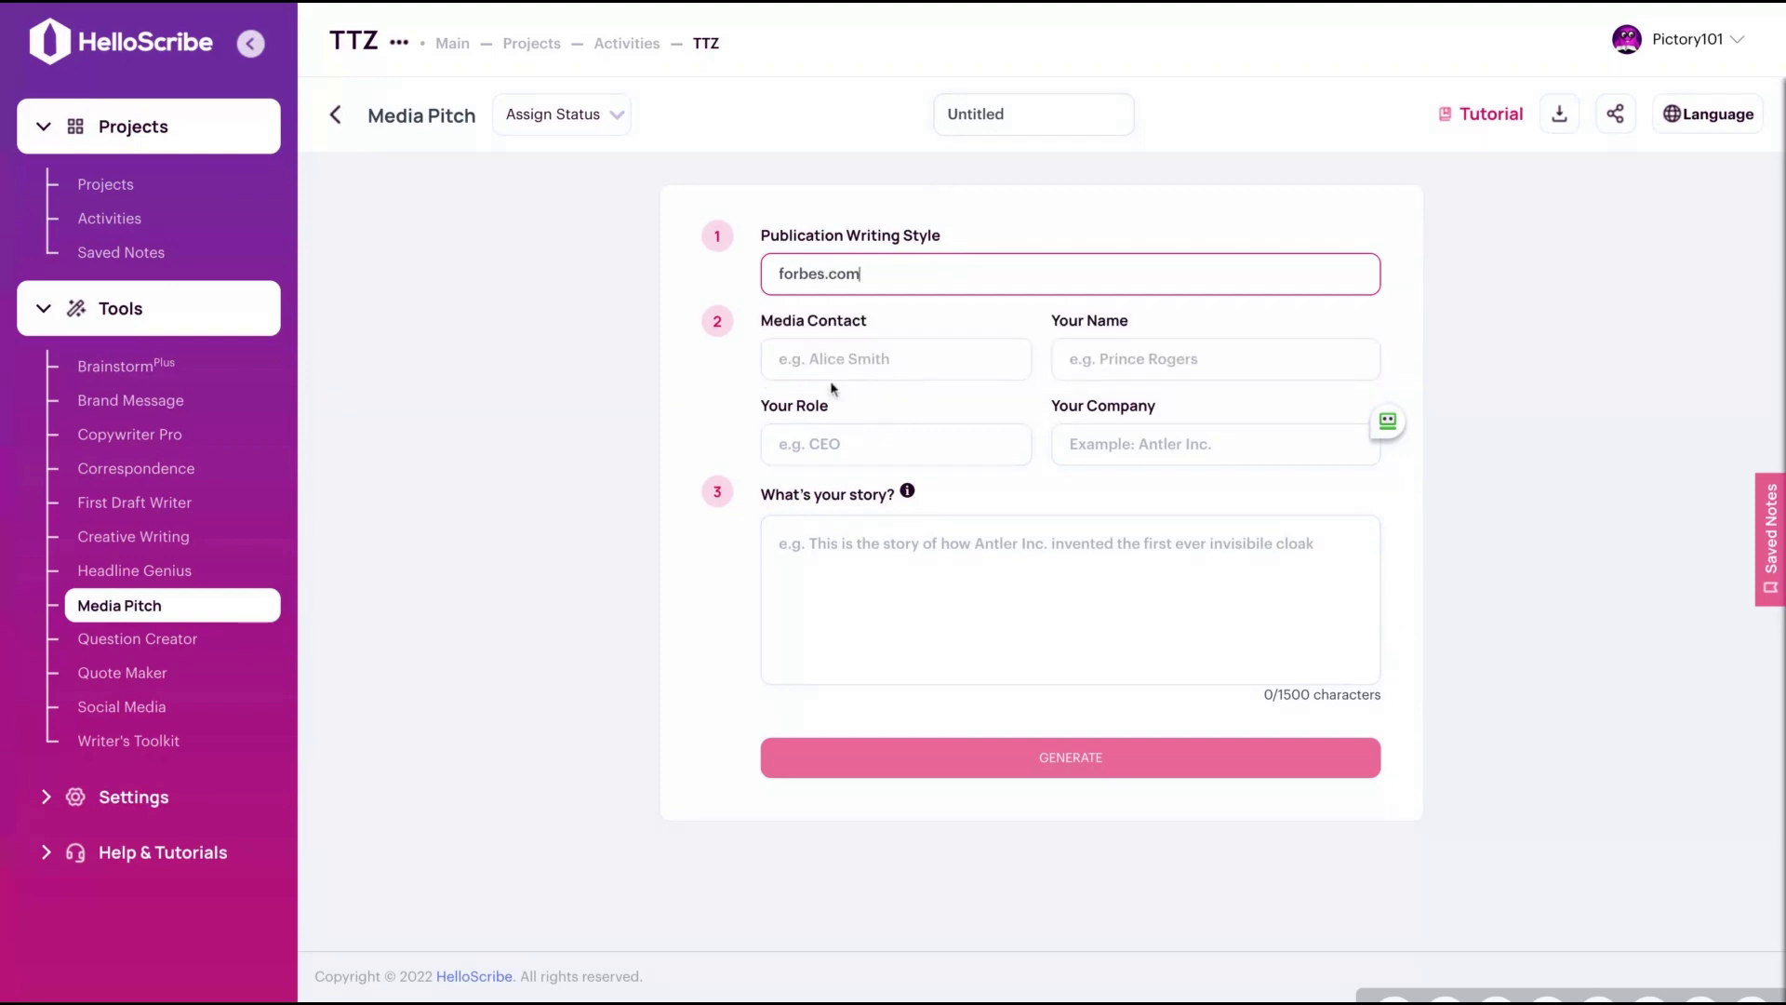
Fill in the media contact's name and the sender's name, with the role CEO and the company New Law.
click(839, 375)
text(Alice Smith)
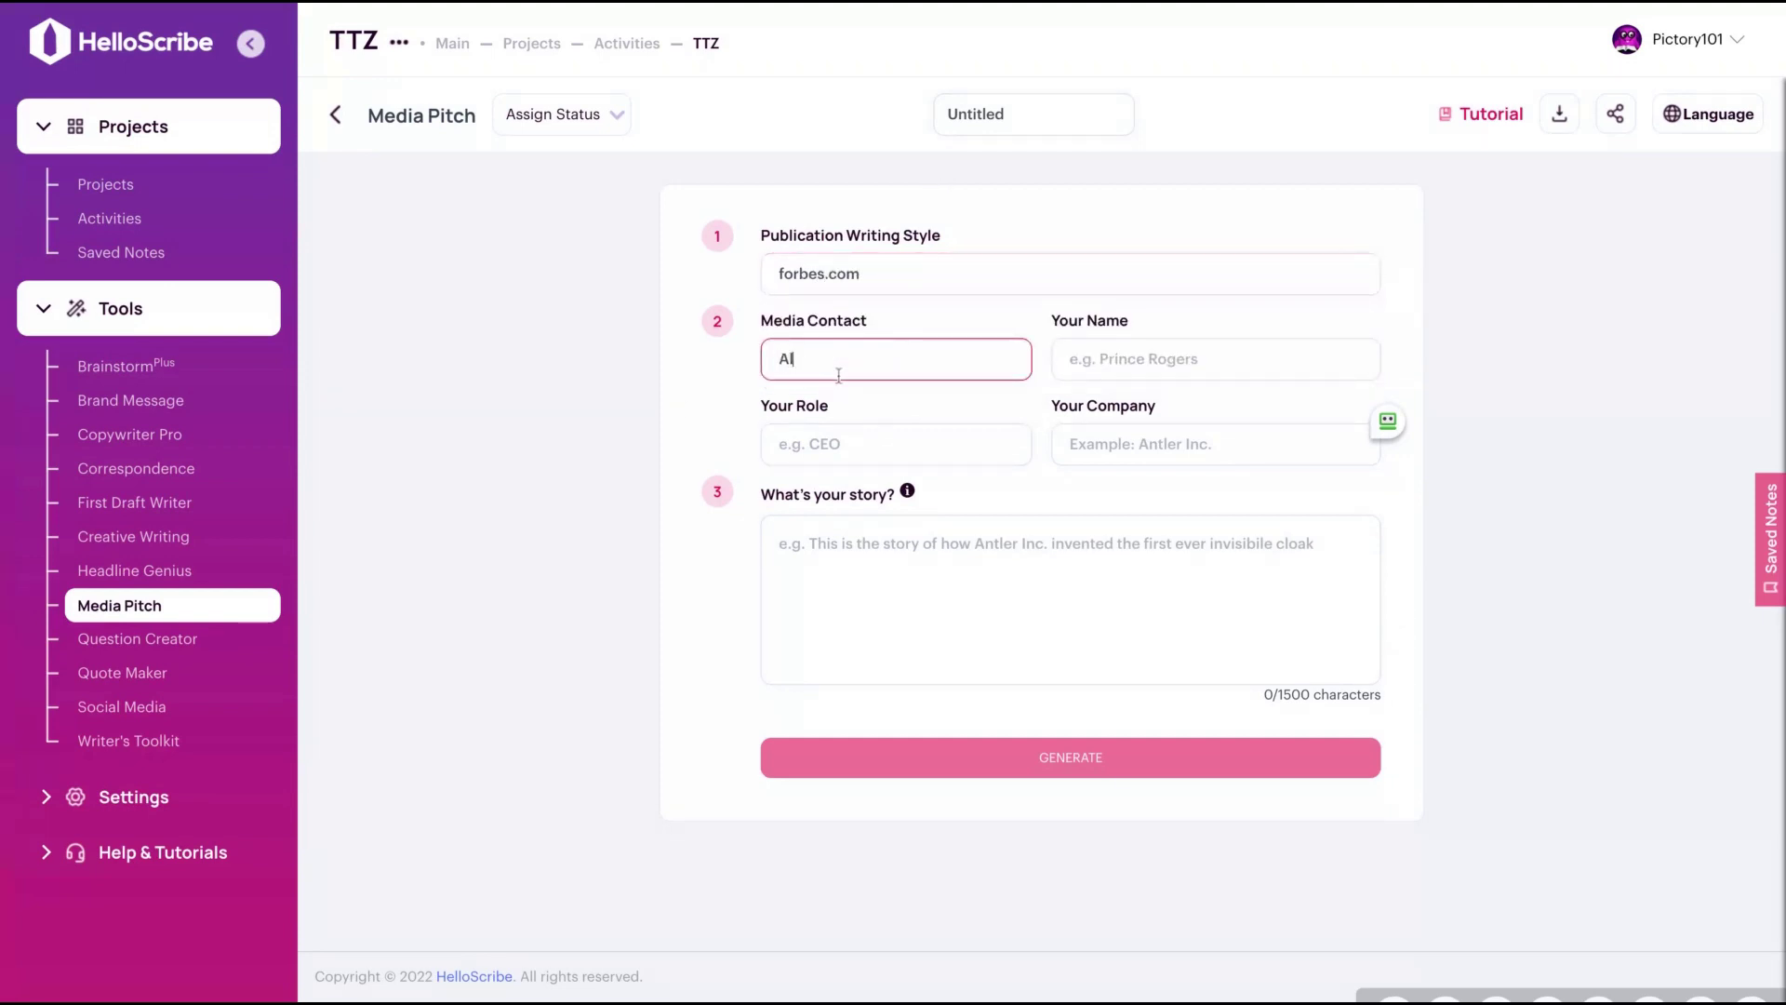
click(820, 456)
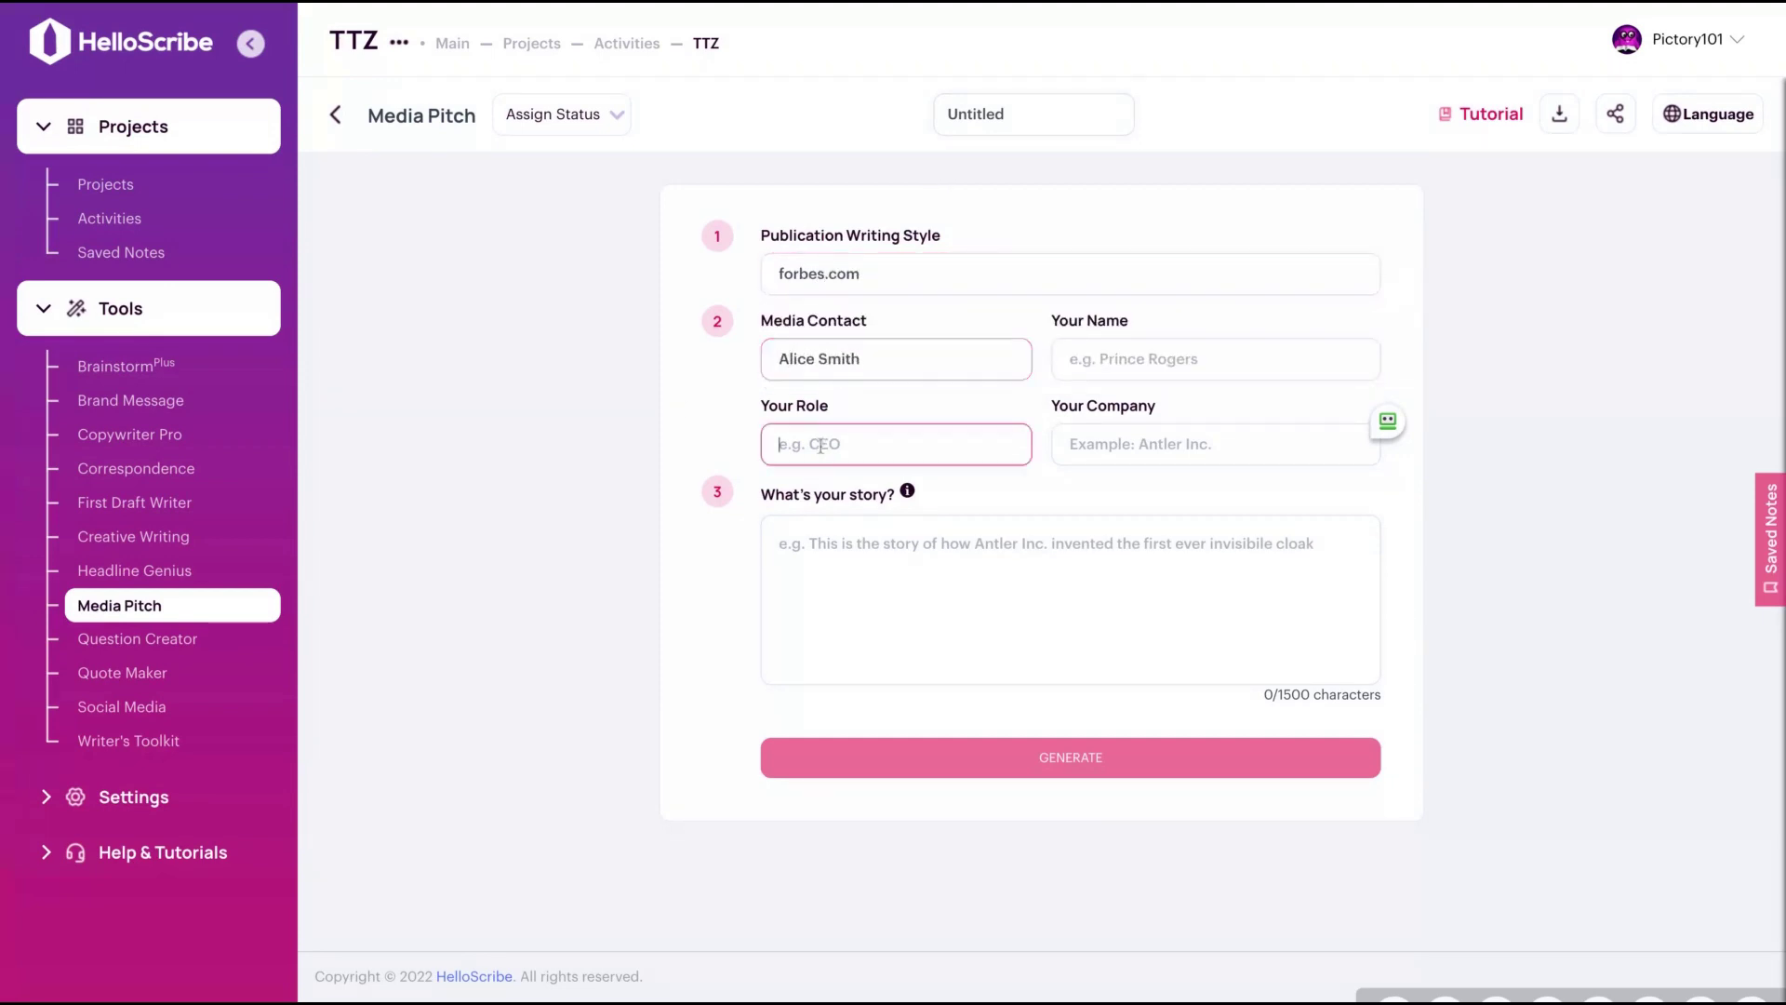
text(CEO)
click(1102, 355)
text(Igor)
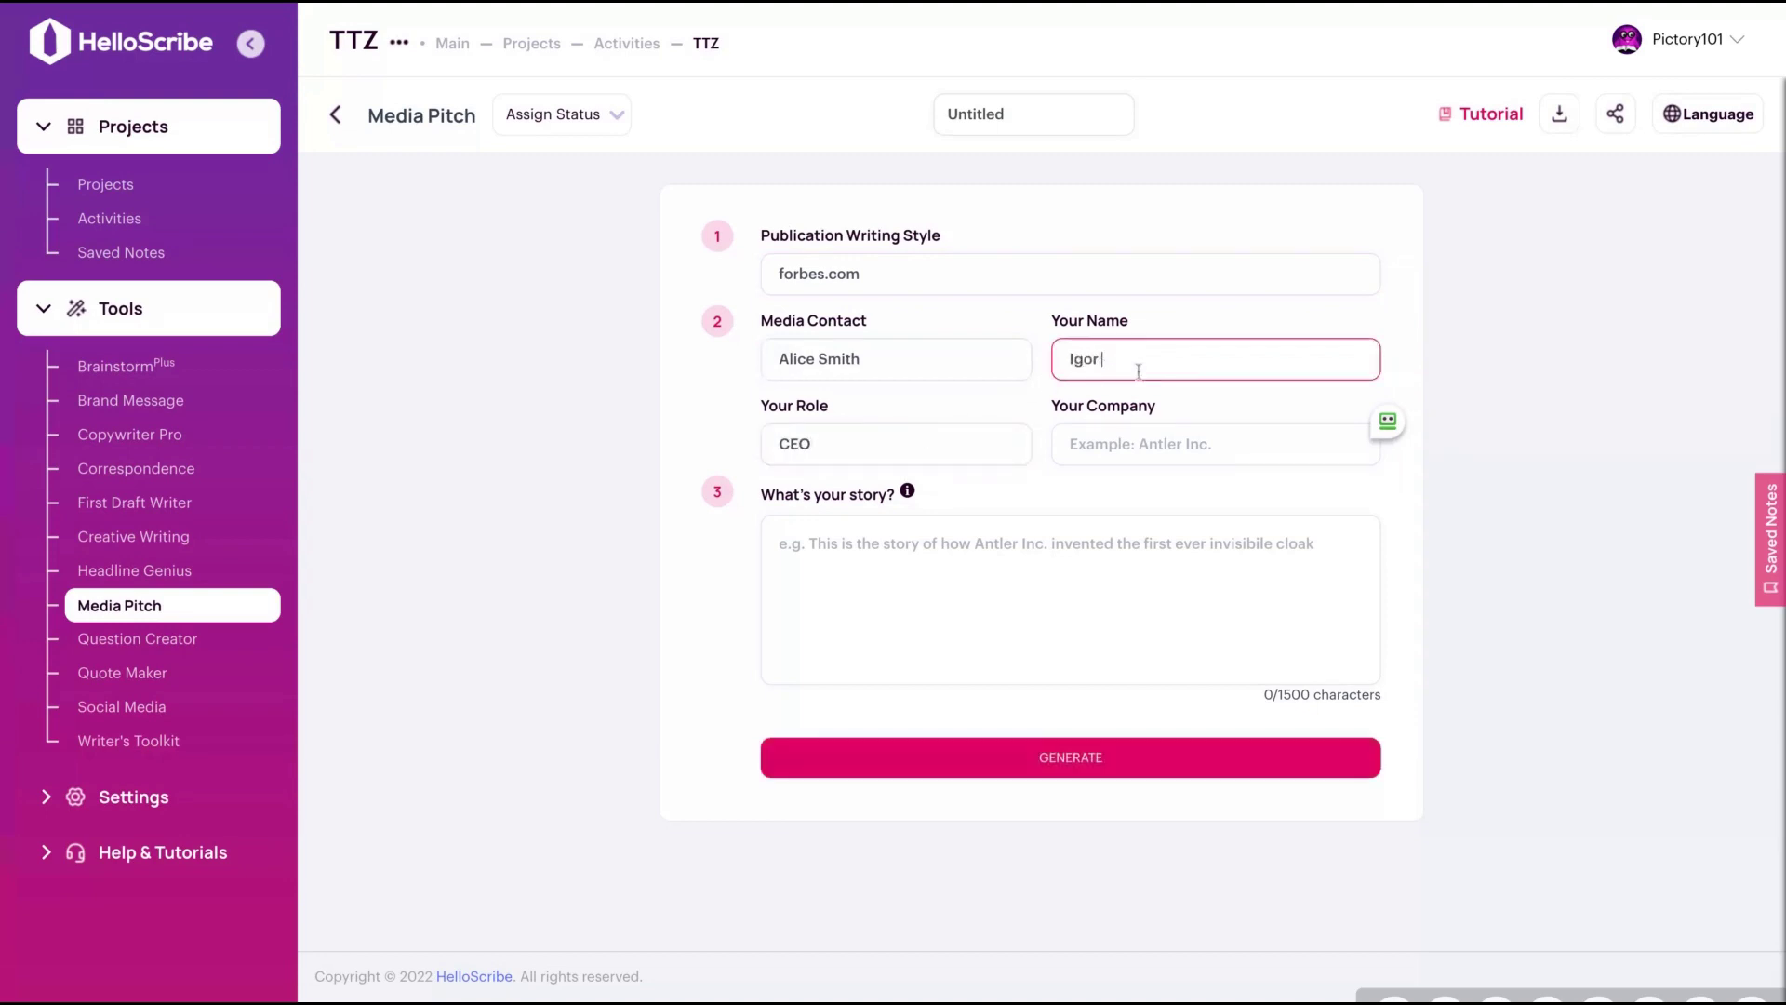
click(1143, 448)
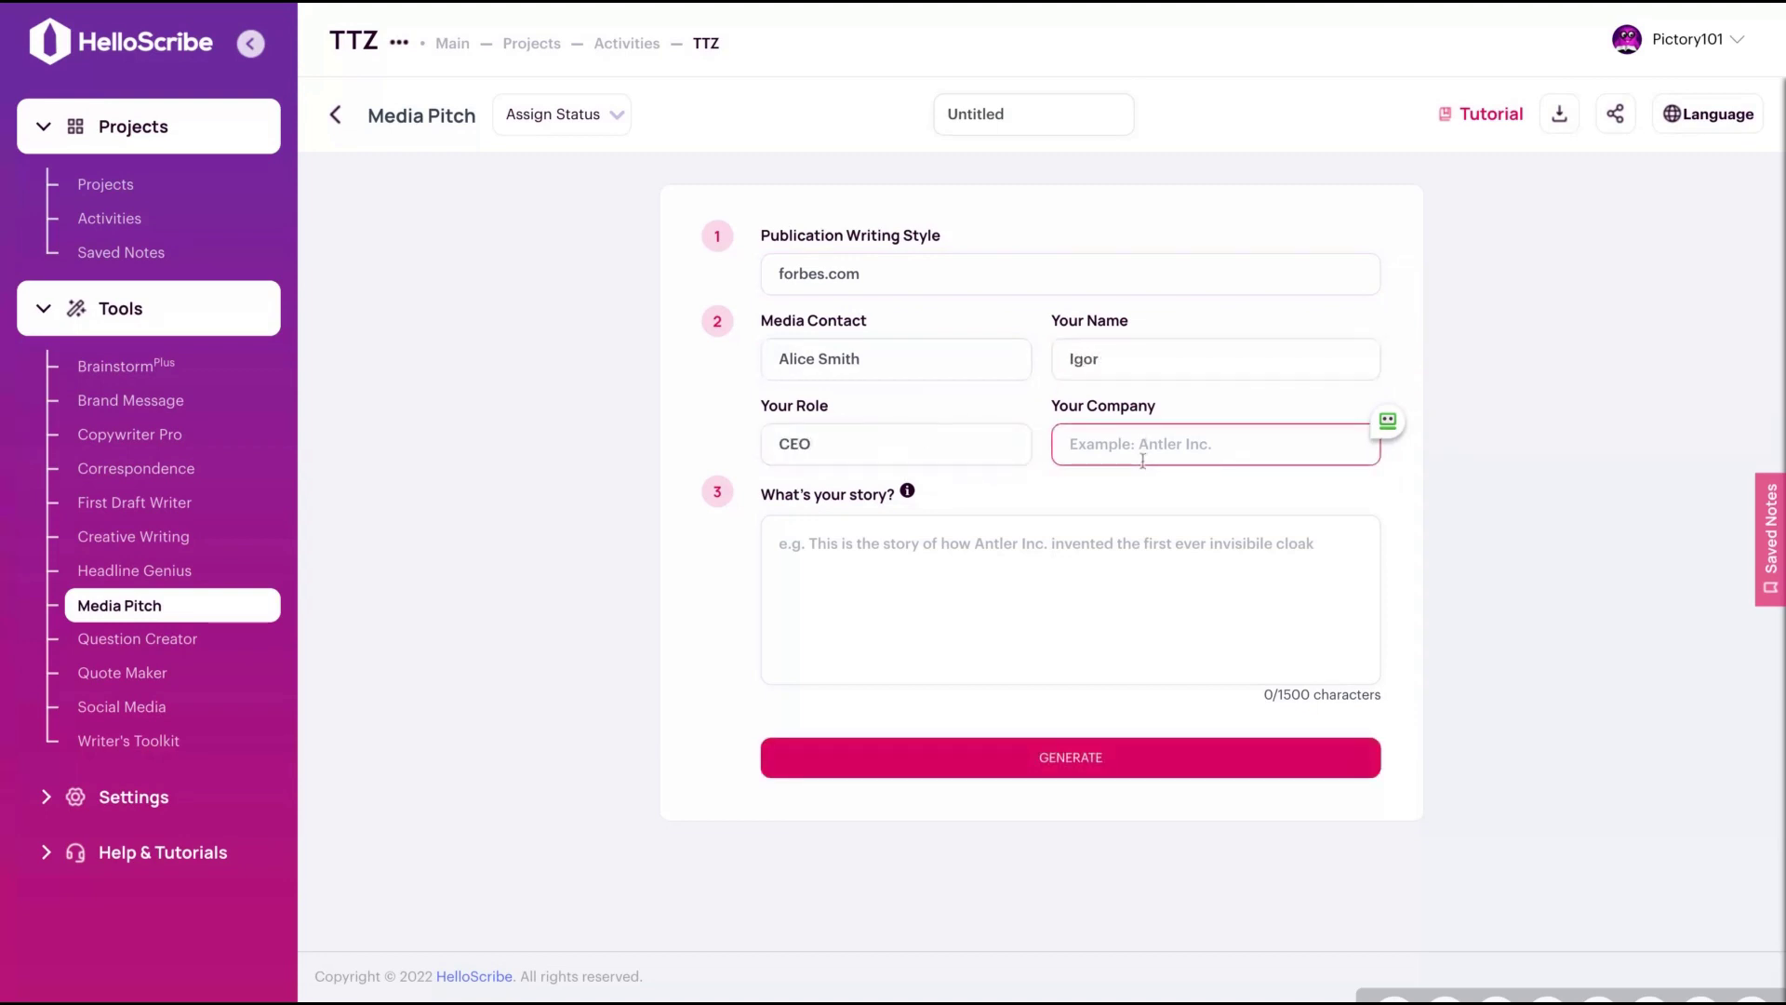
text(New Law)
Enter the story "this is the story about how I disrupted the tech law market." and generate the media pitches.
key(Tab)
text(this is the story about how I du)
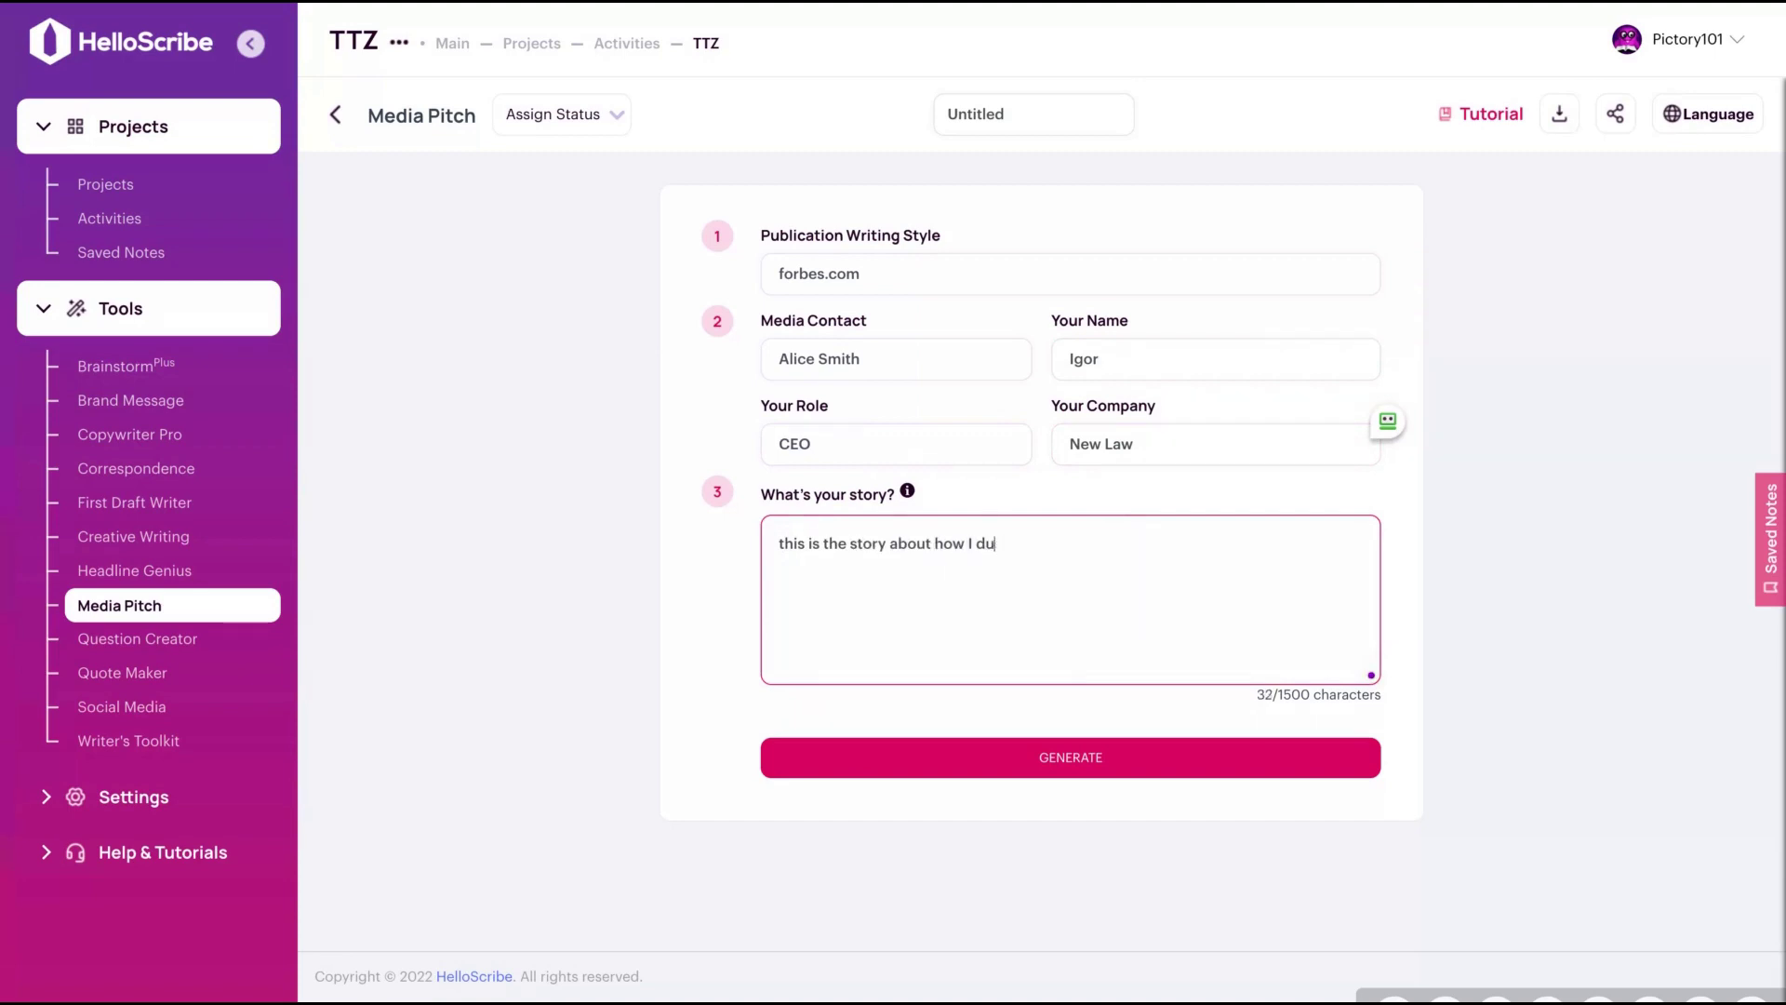
key(BackSpace)
text(isrupted the tech law market.)
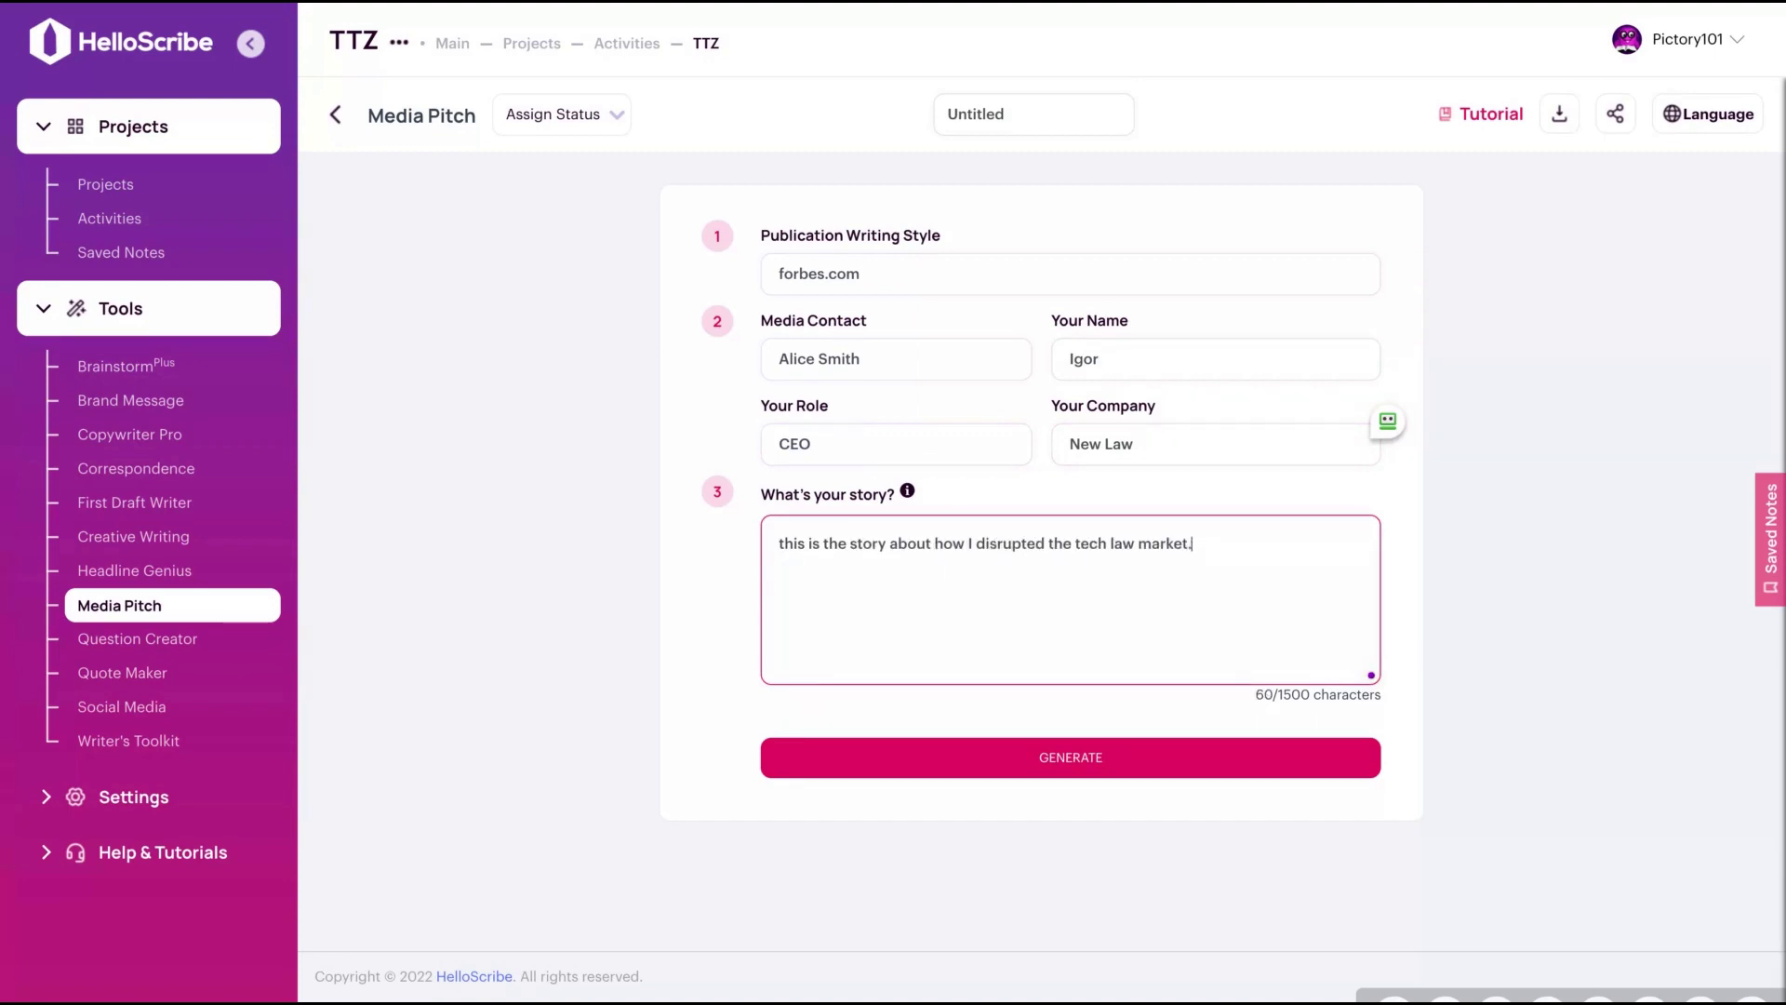
key(ctrl+Return)
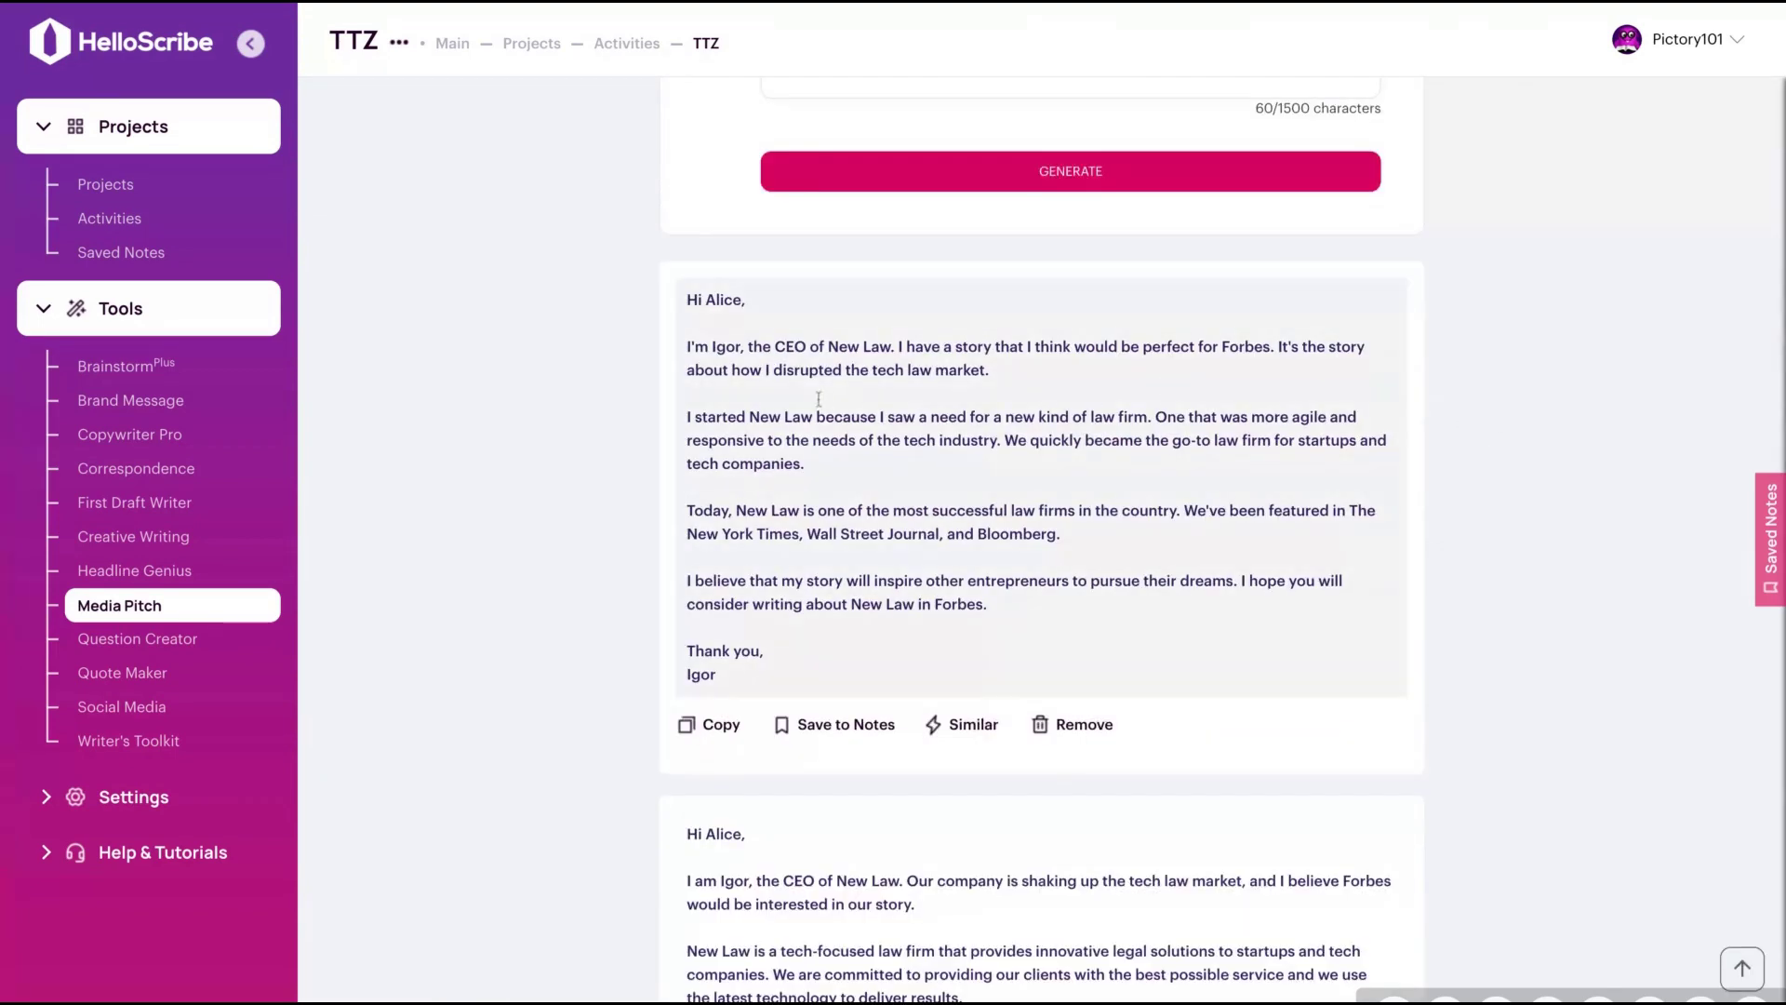
Read through the generated media pitches addressed to the Forbes contact.
click(742, 372)
key(shift+End)
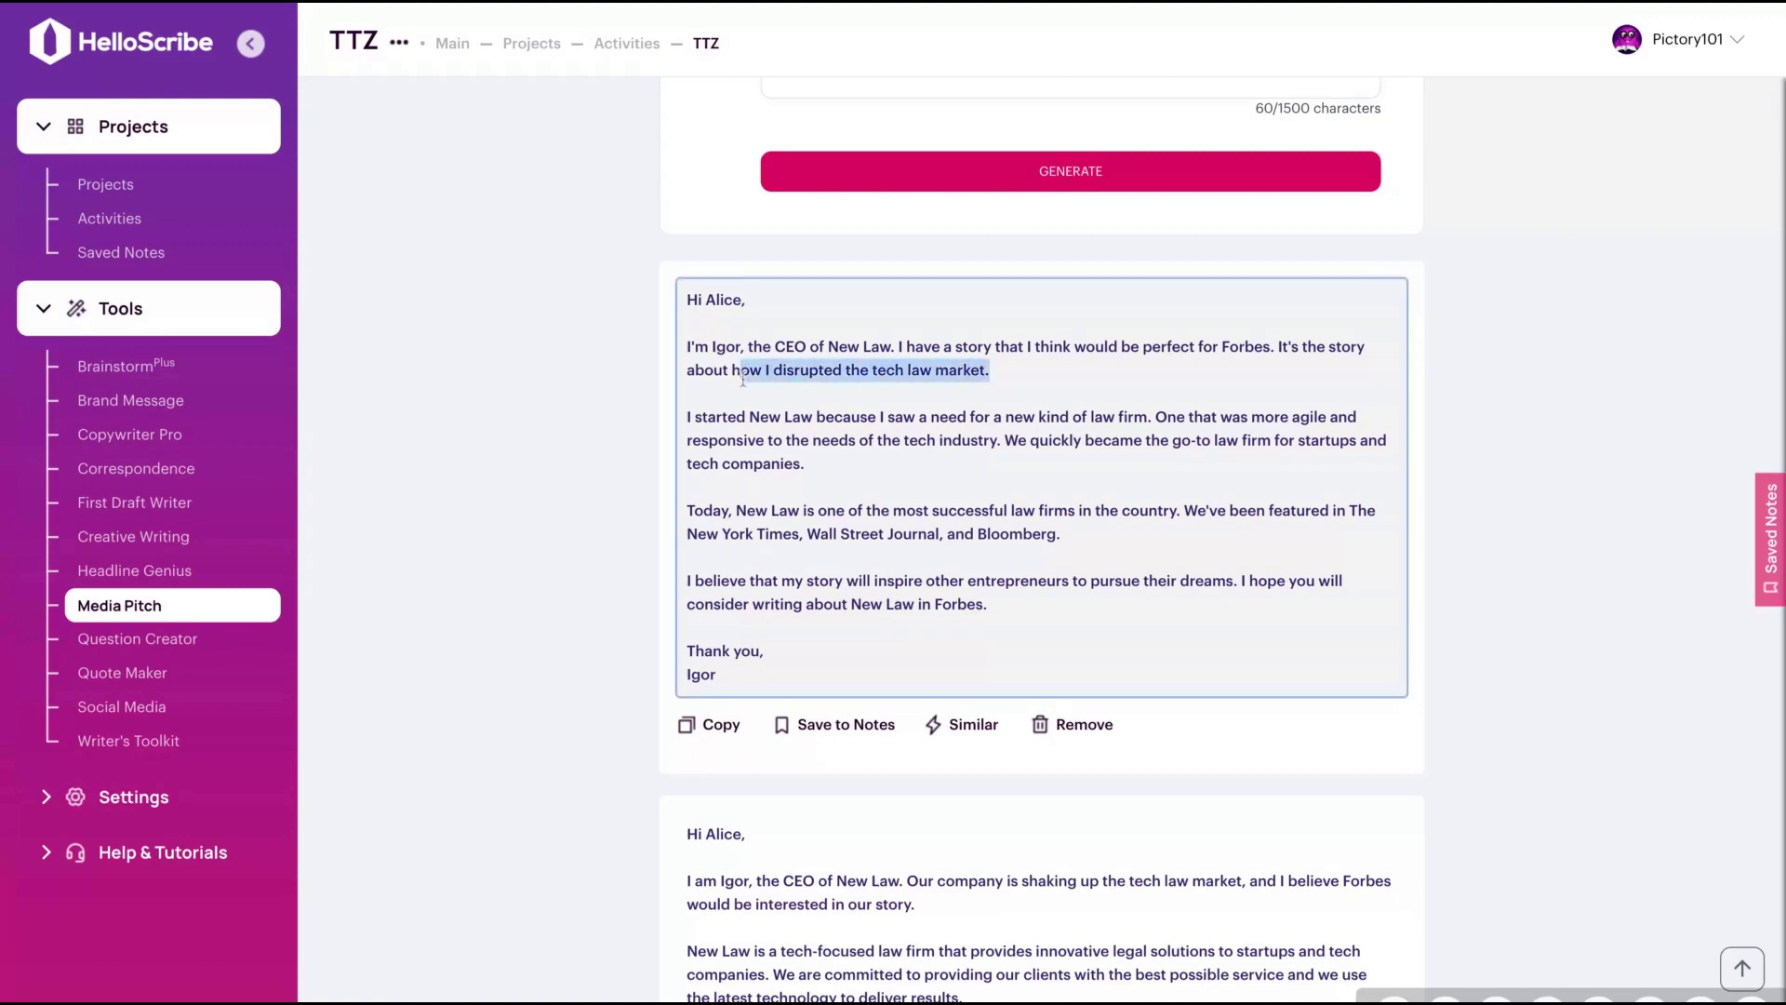
scroll(665, 662, down, 7)
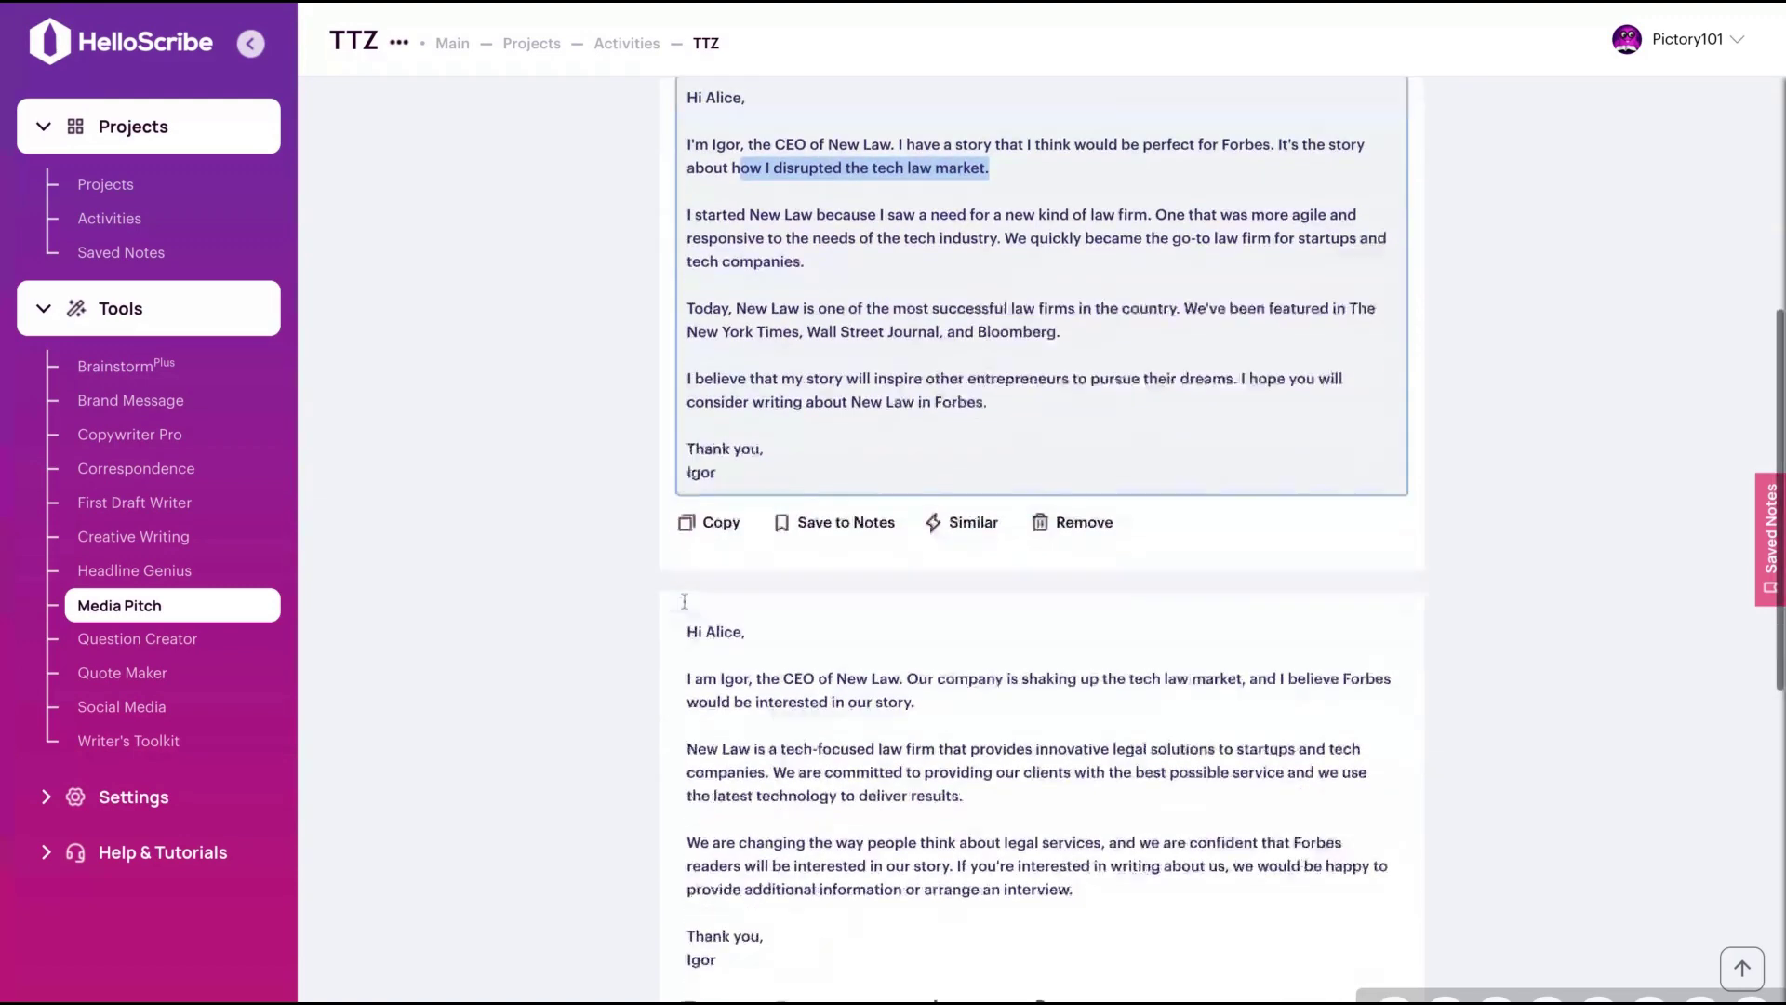
scroll(753, 411, down, 4)
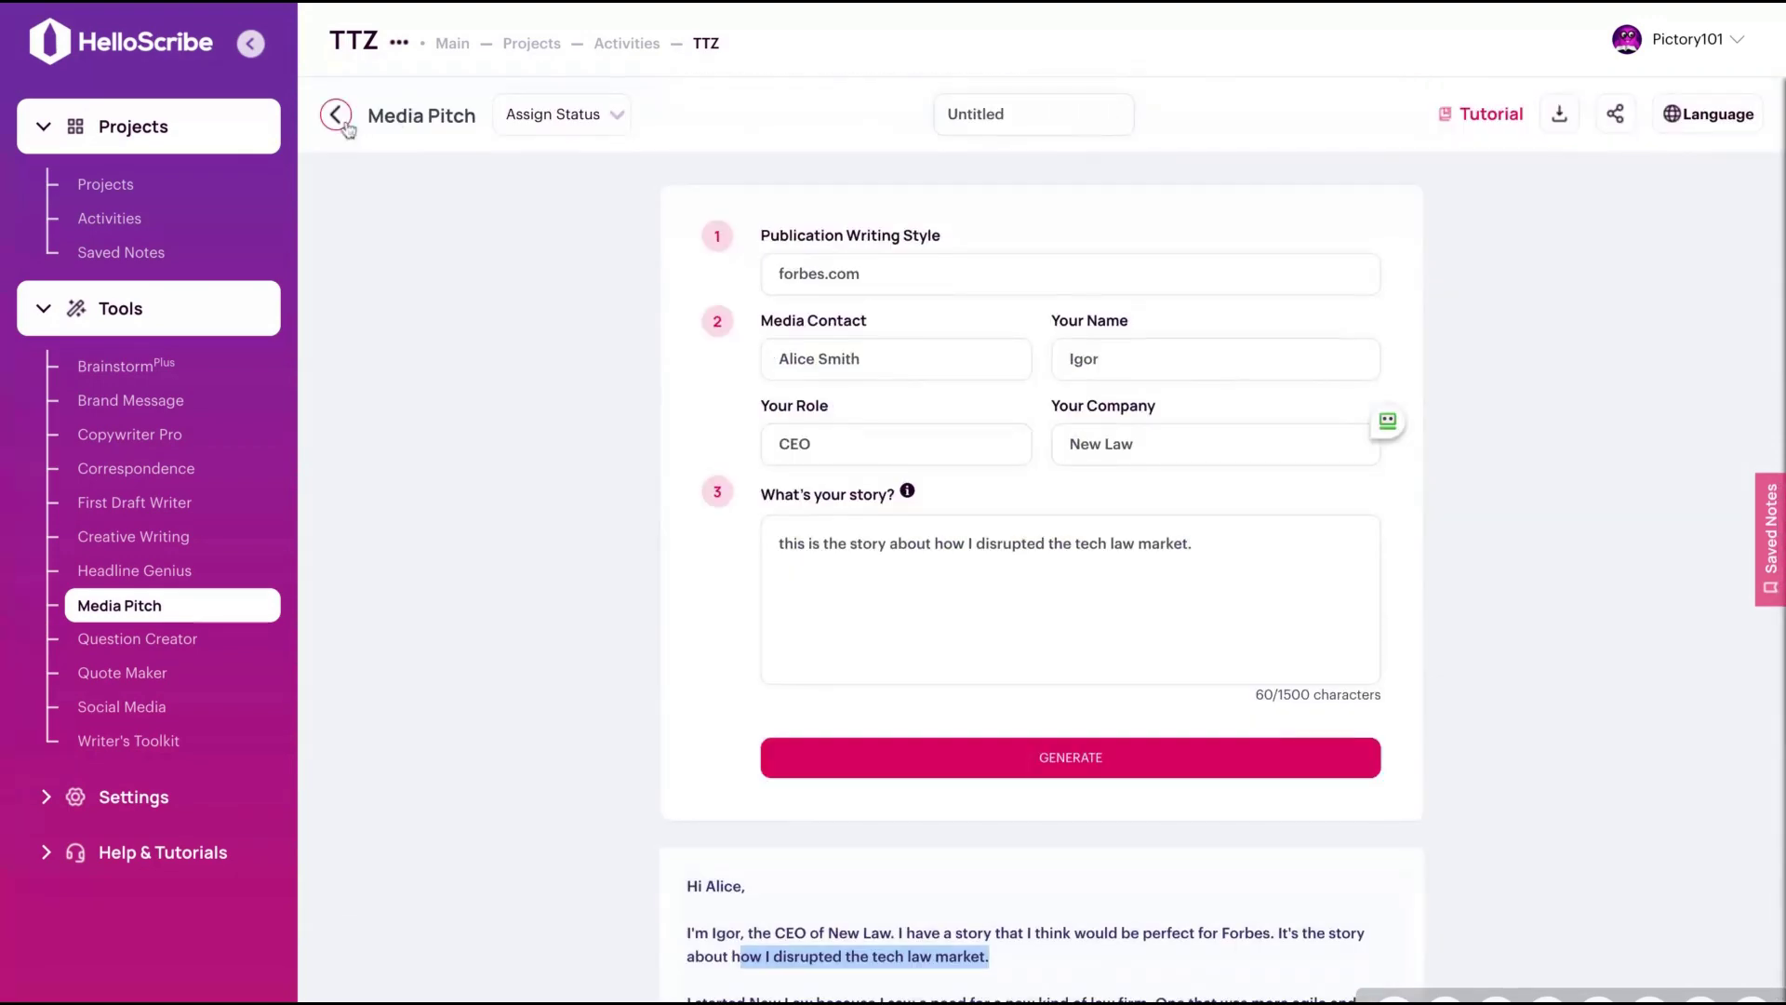
Return to the project's categories and open Writer's Toolkit.
click(340, 117)
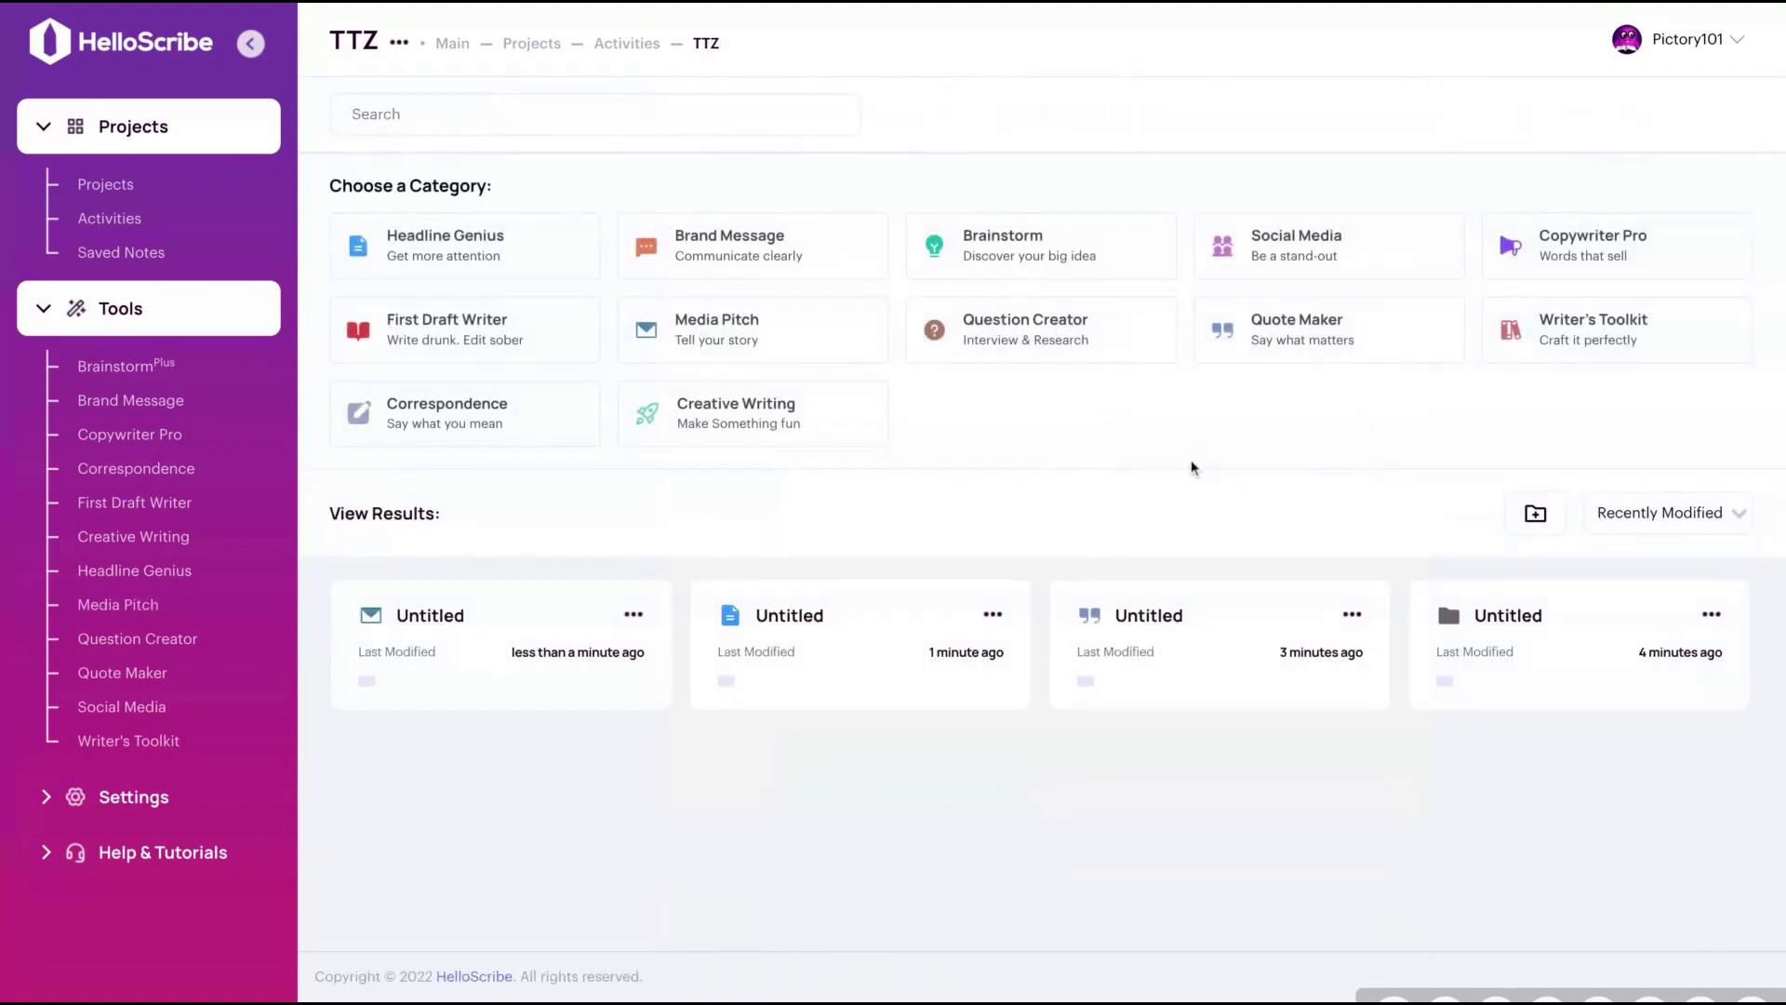
click(1547, 326)
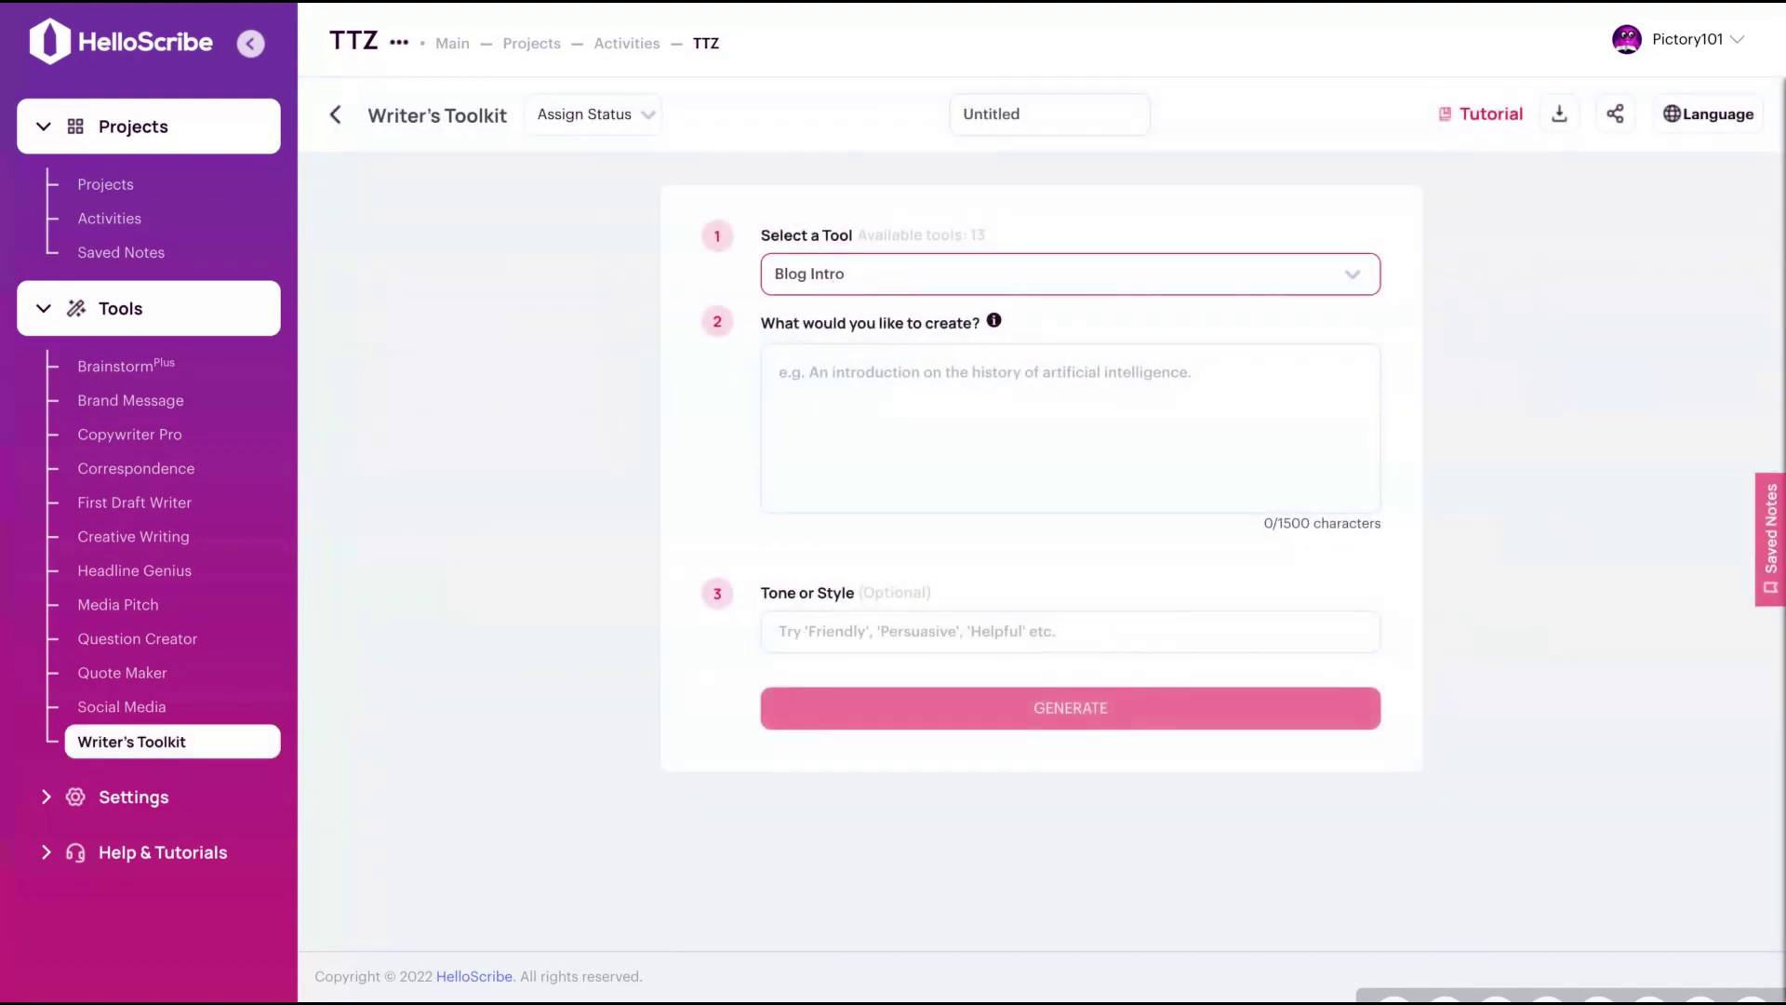
Leave Writer's Toolkit for the project's Creative Writing category and choose the Plot Summary tool.
click(363, 124)
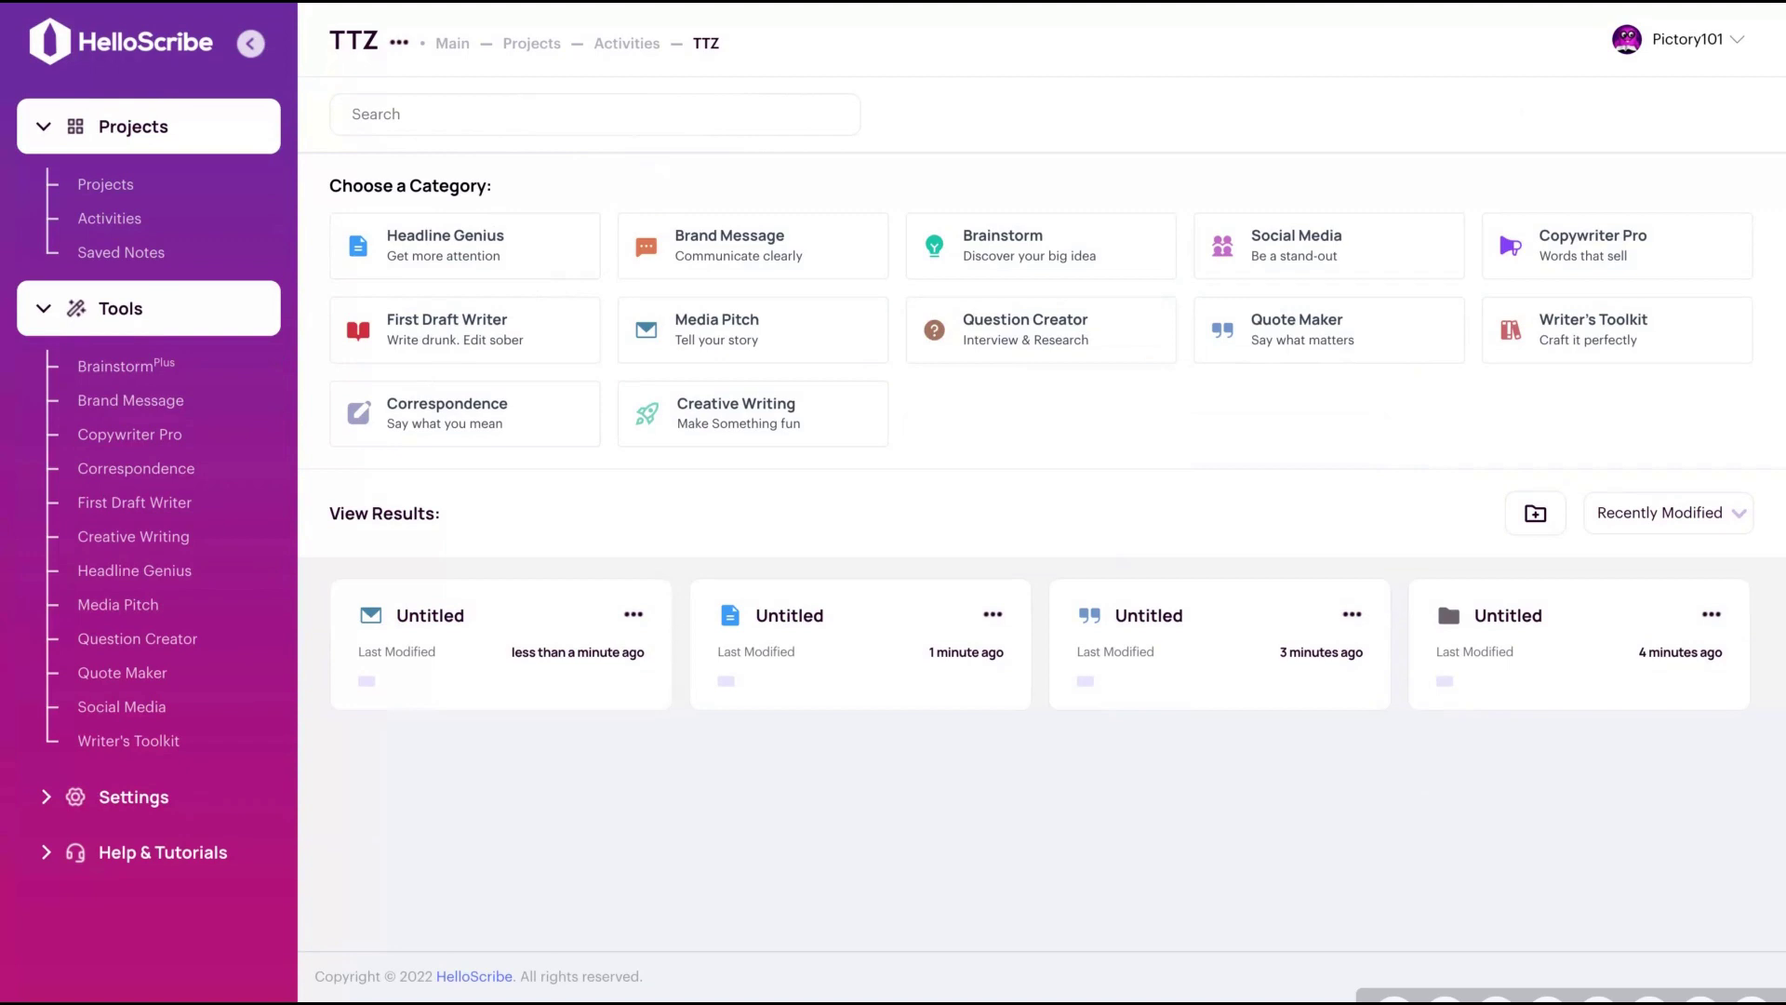
click(1023, 330)
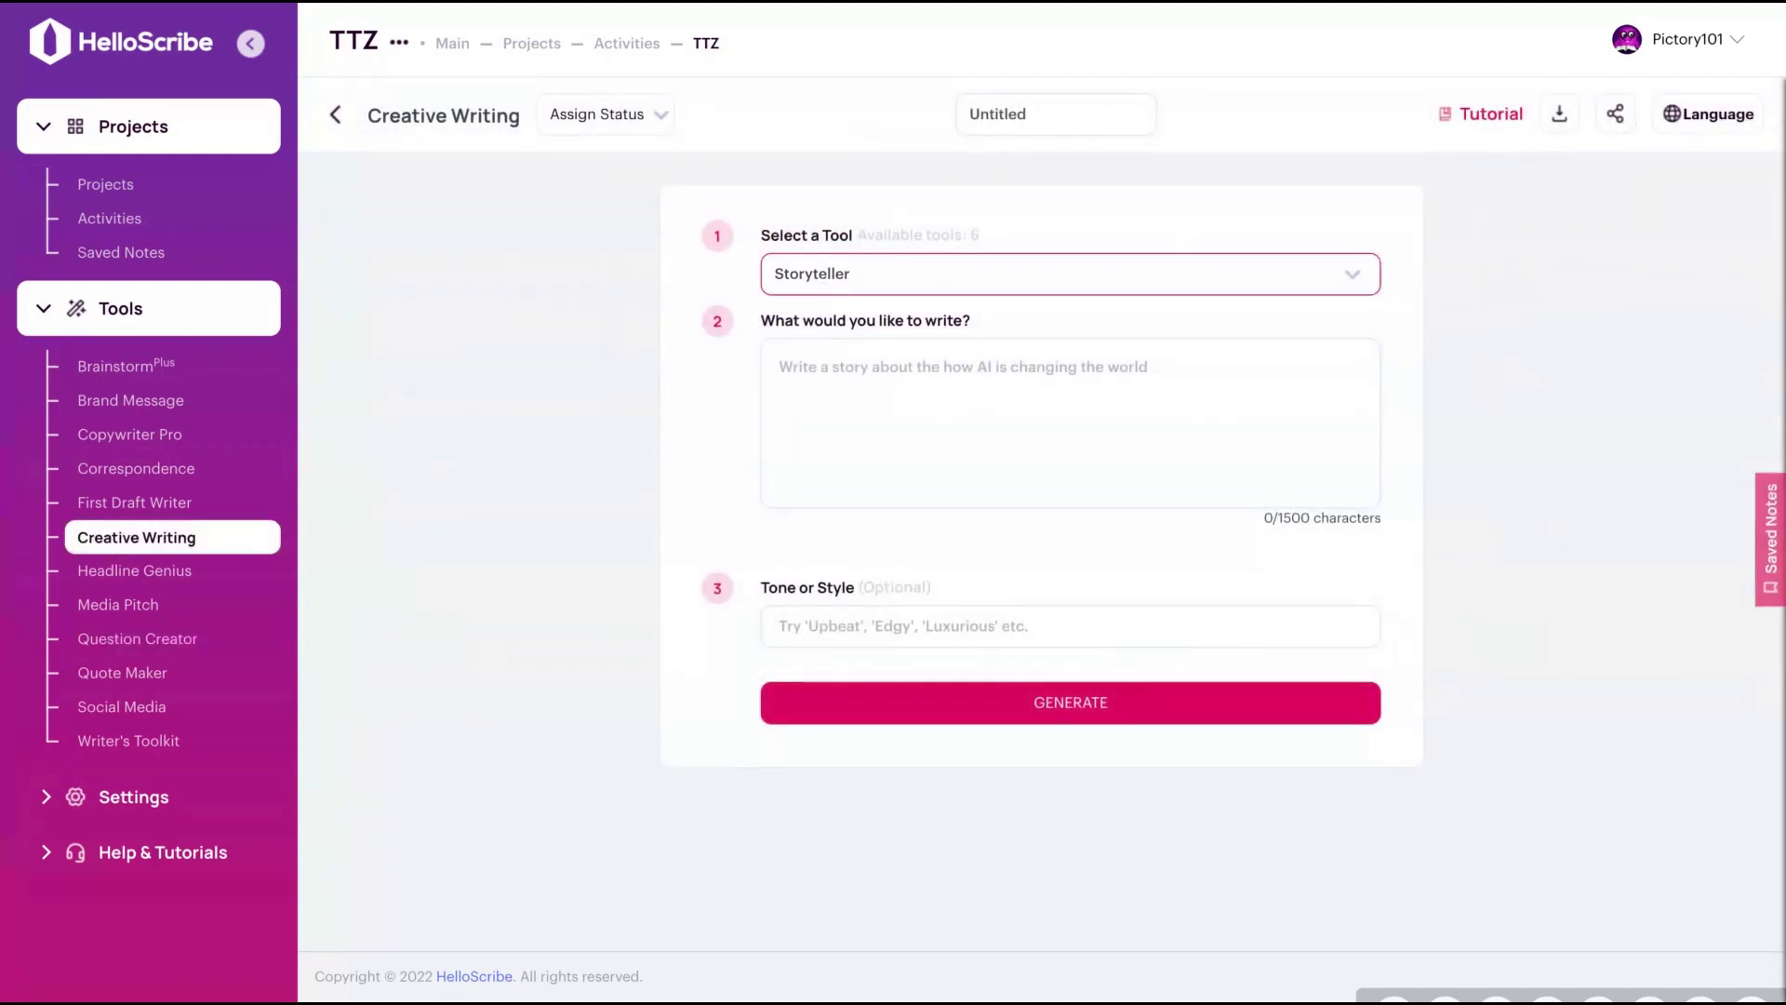
click(897, 383)
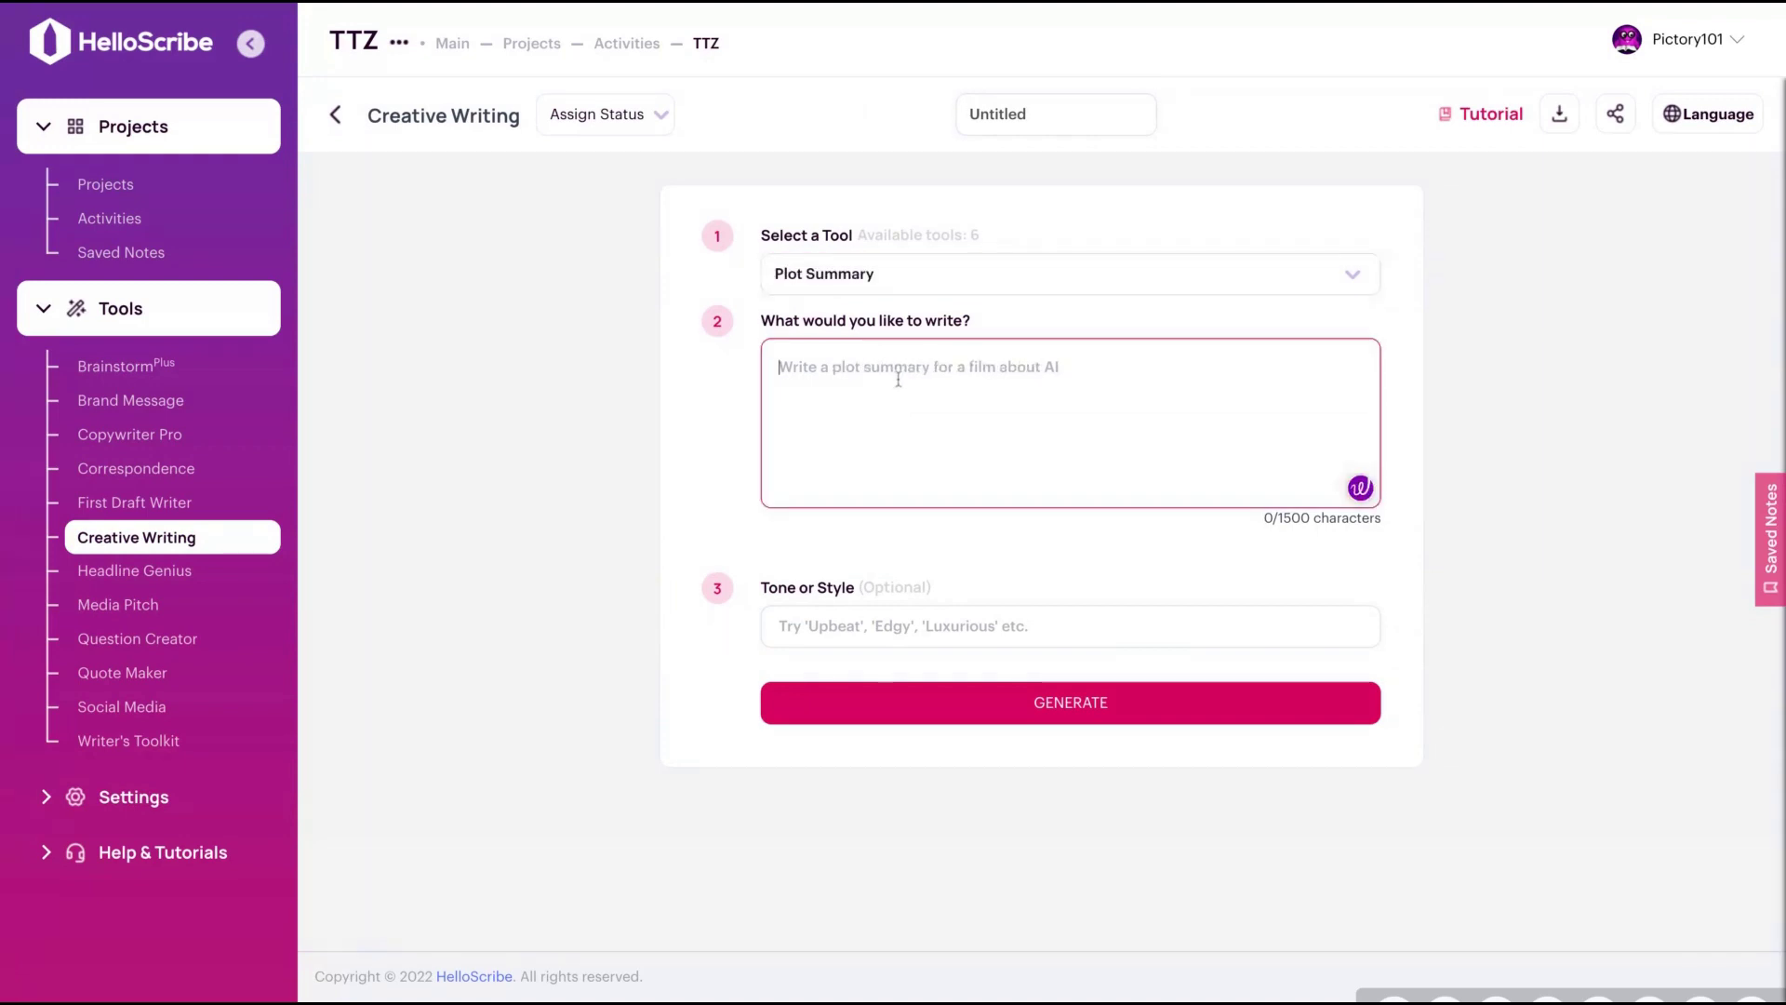
Generate plot summaries from the description "About a girl that fears death and life." with the tone Sad.
text(About a gi)
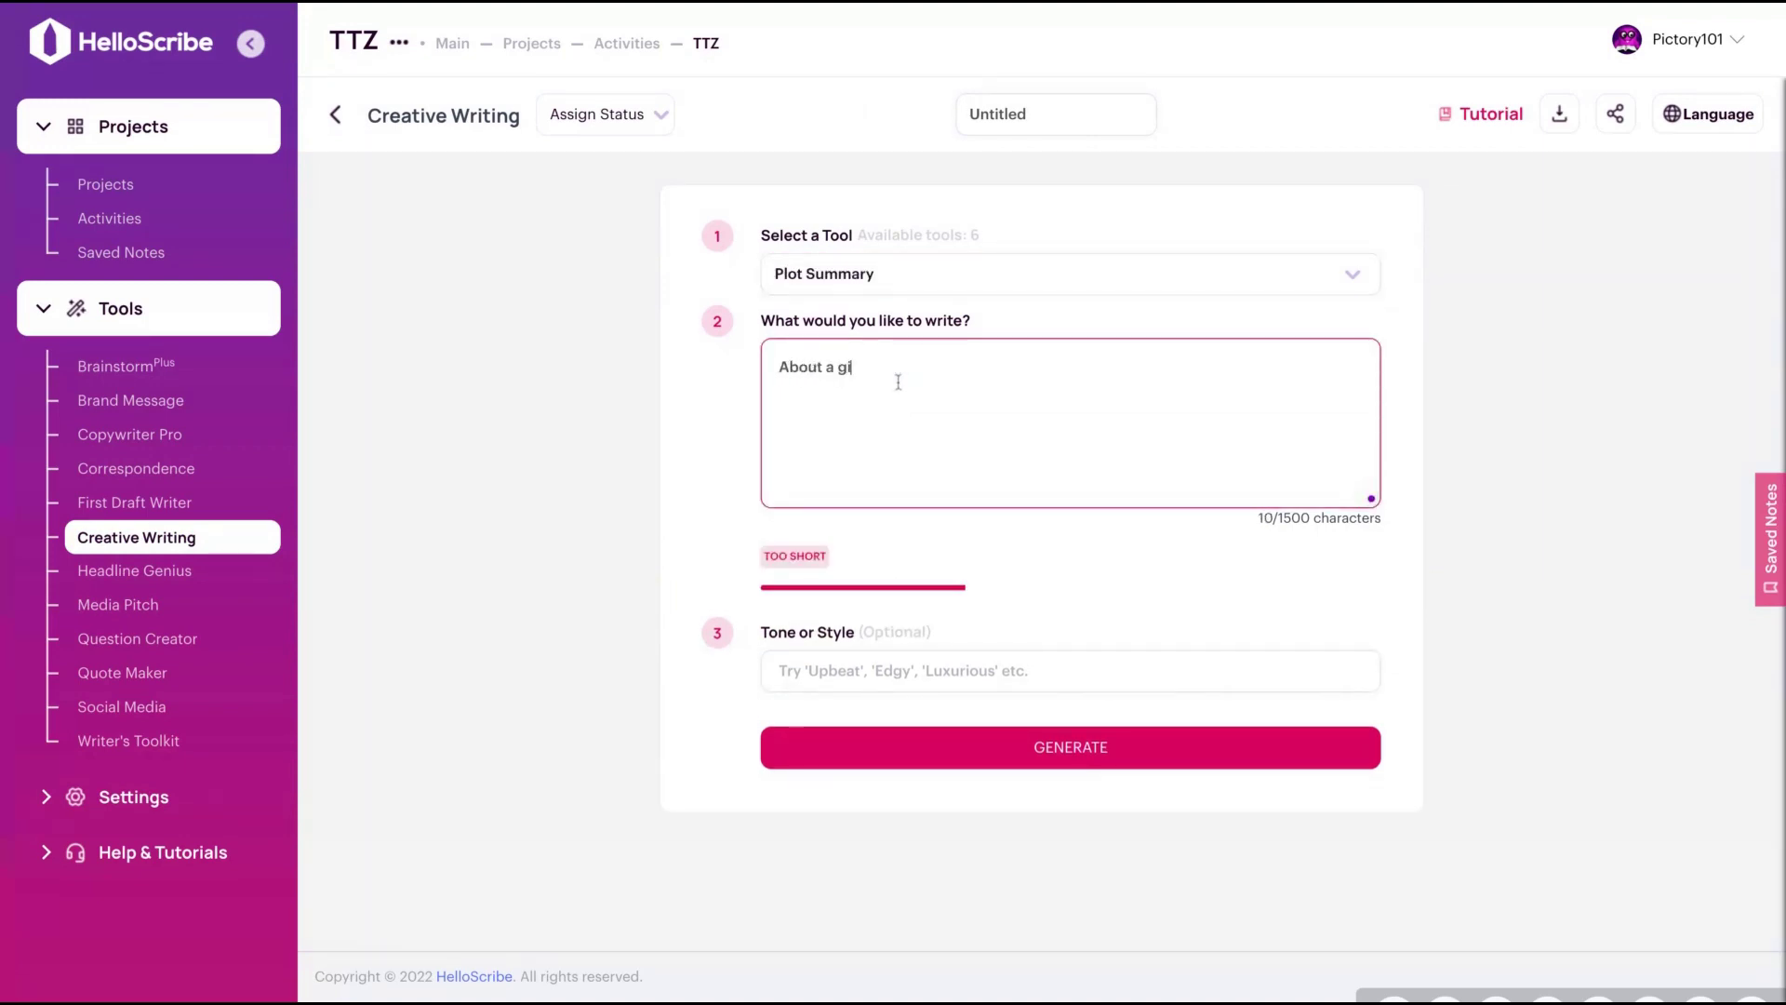
text(rl that fears death and life.)
click(846, 671)
text(Sad)
click(1007, 749)
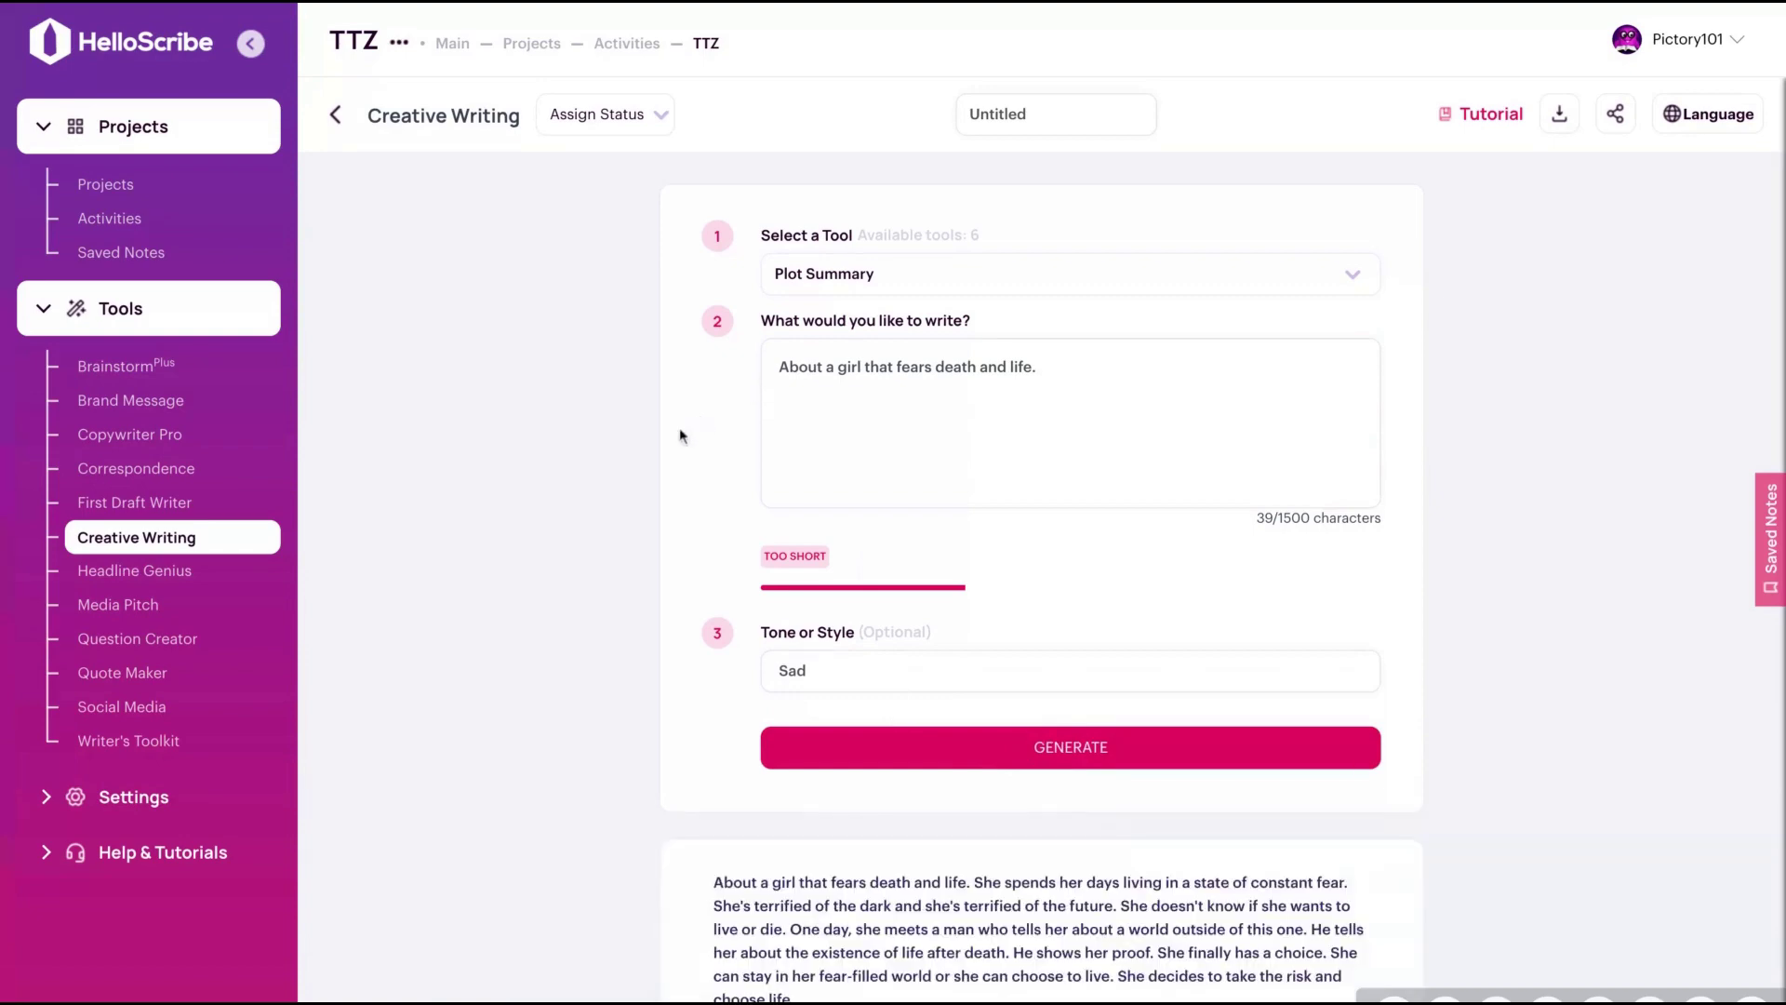
Read through the generated plot summaries and return to the project's categories.
scroll(680, 435, down, 10)
scroll(1021, 950, up, 2)
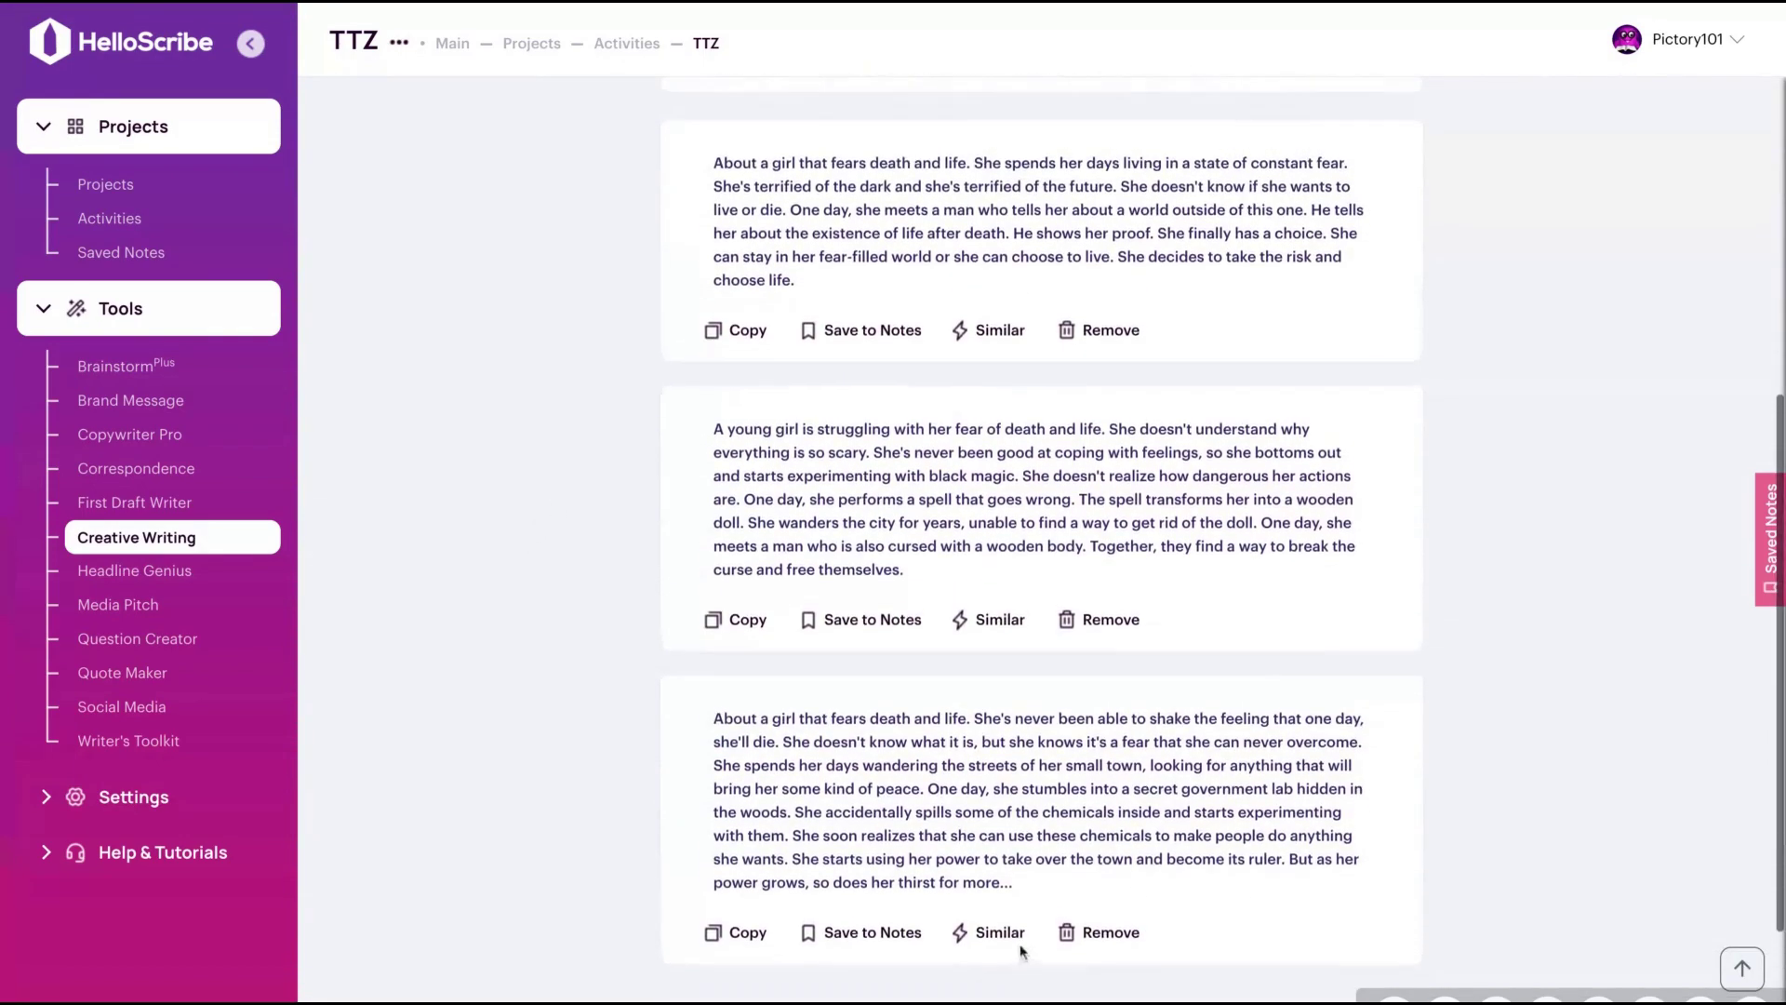
scroll(998, 953, down, 2)
scroll(763, 591, up, 5)
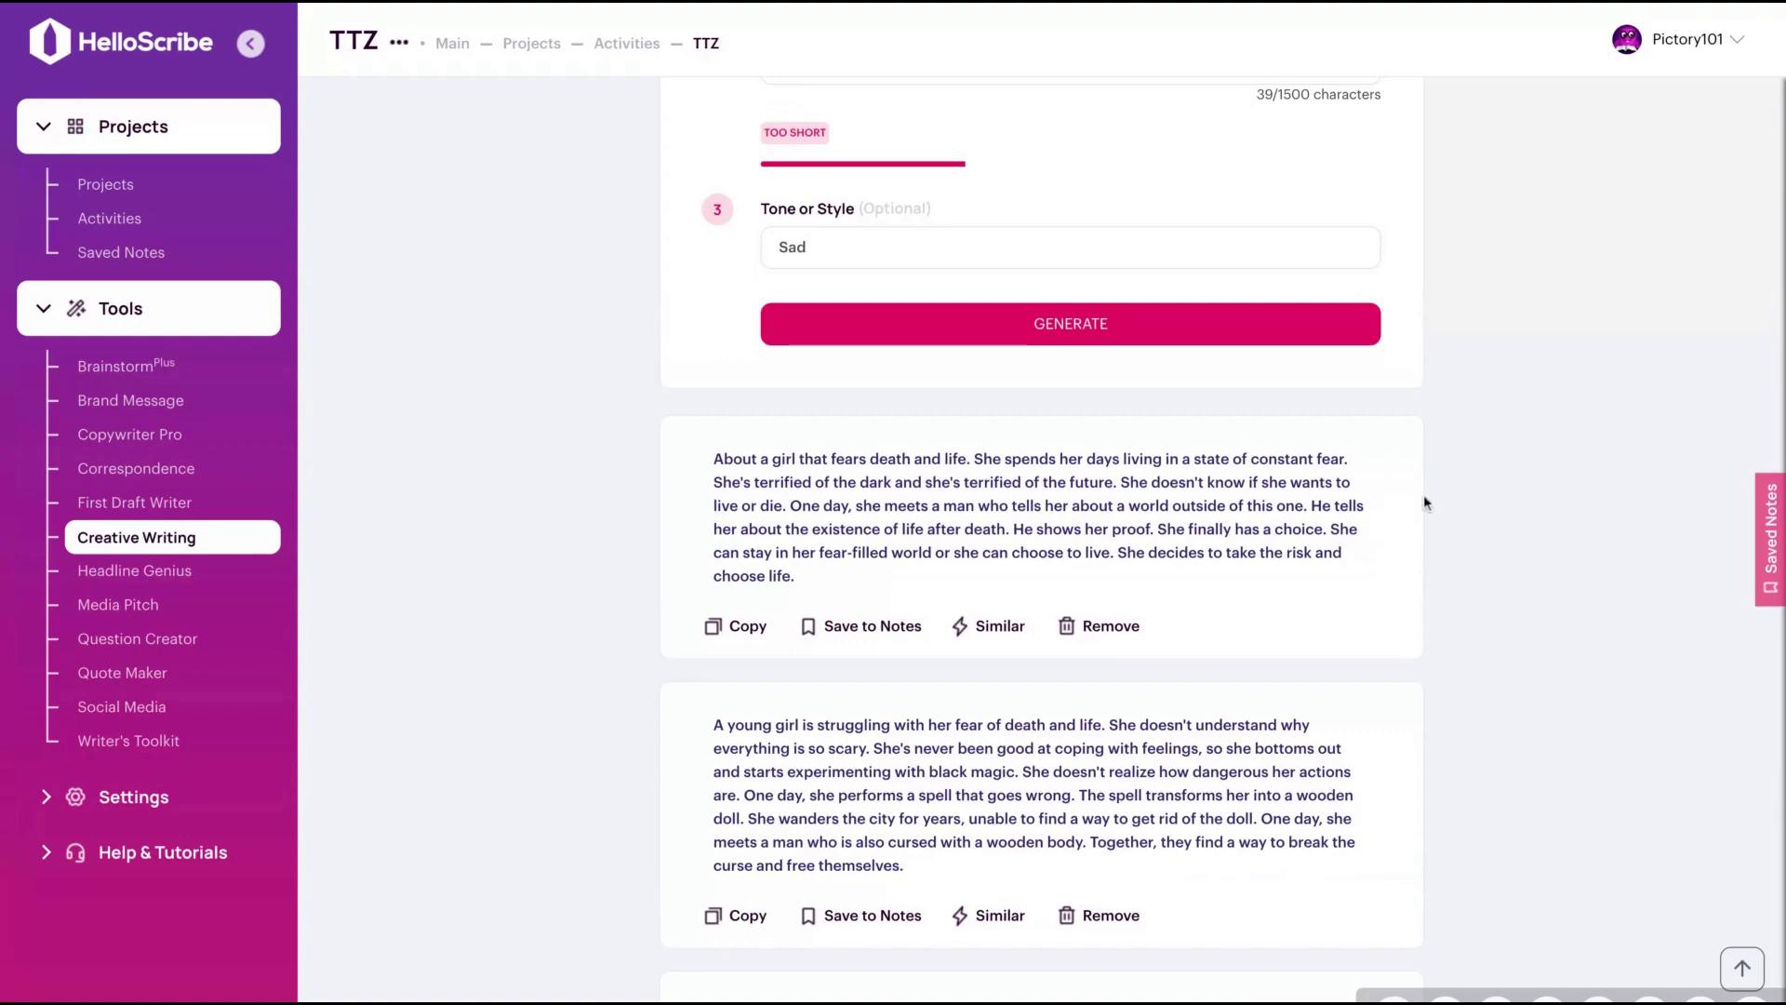
scroll(1423, 502, up, 5)
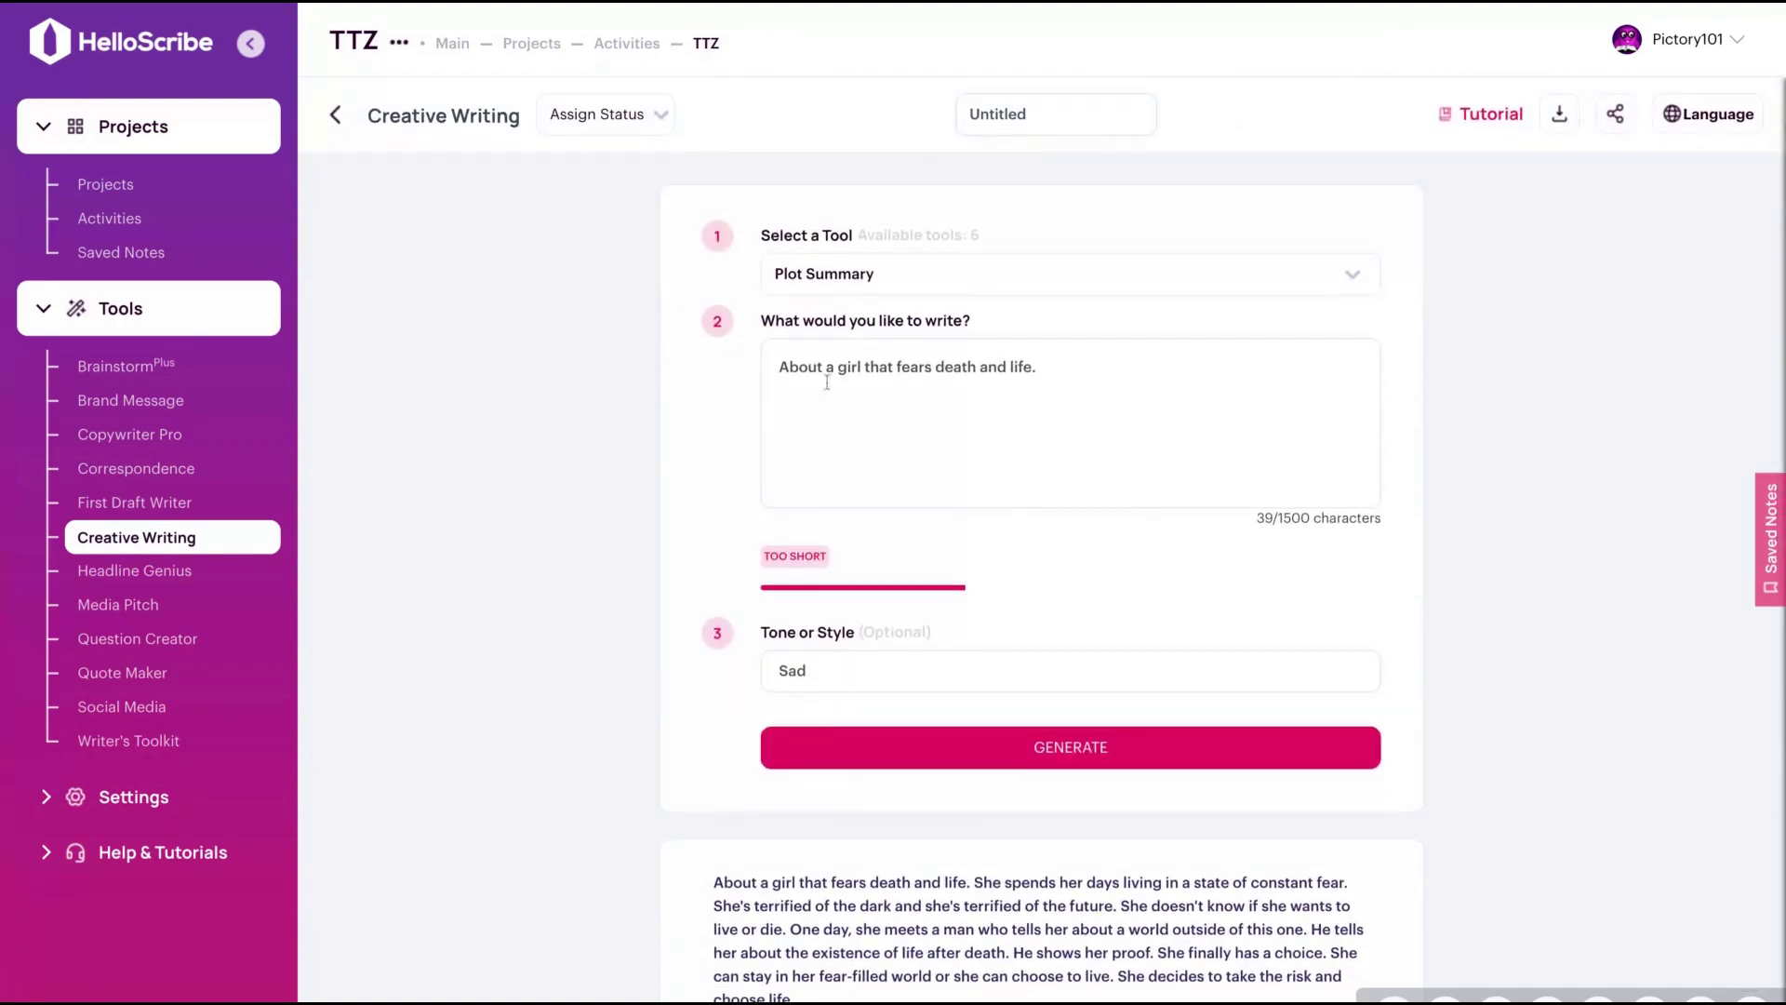
click(345, 129)
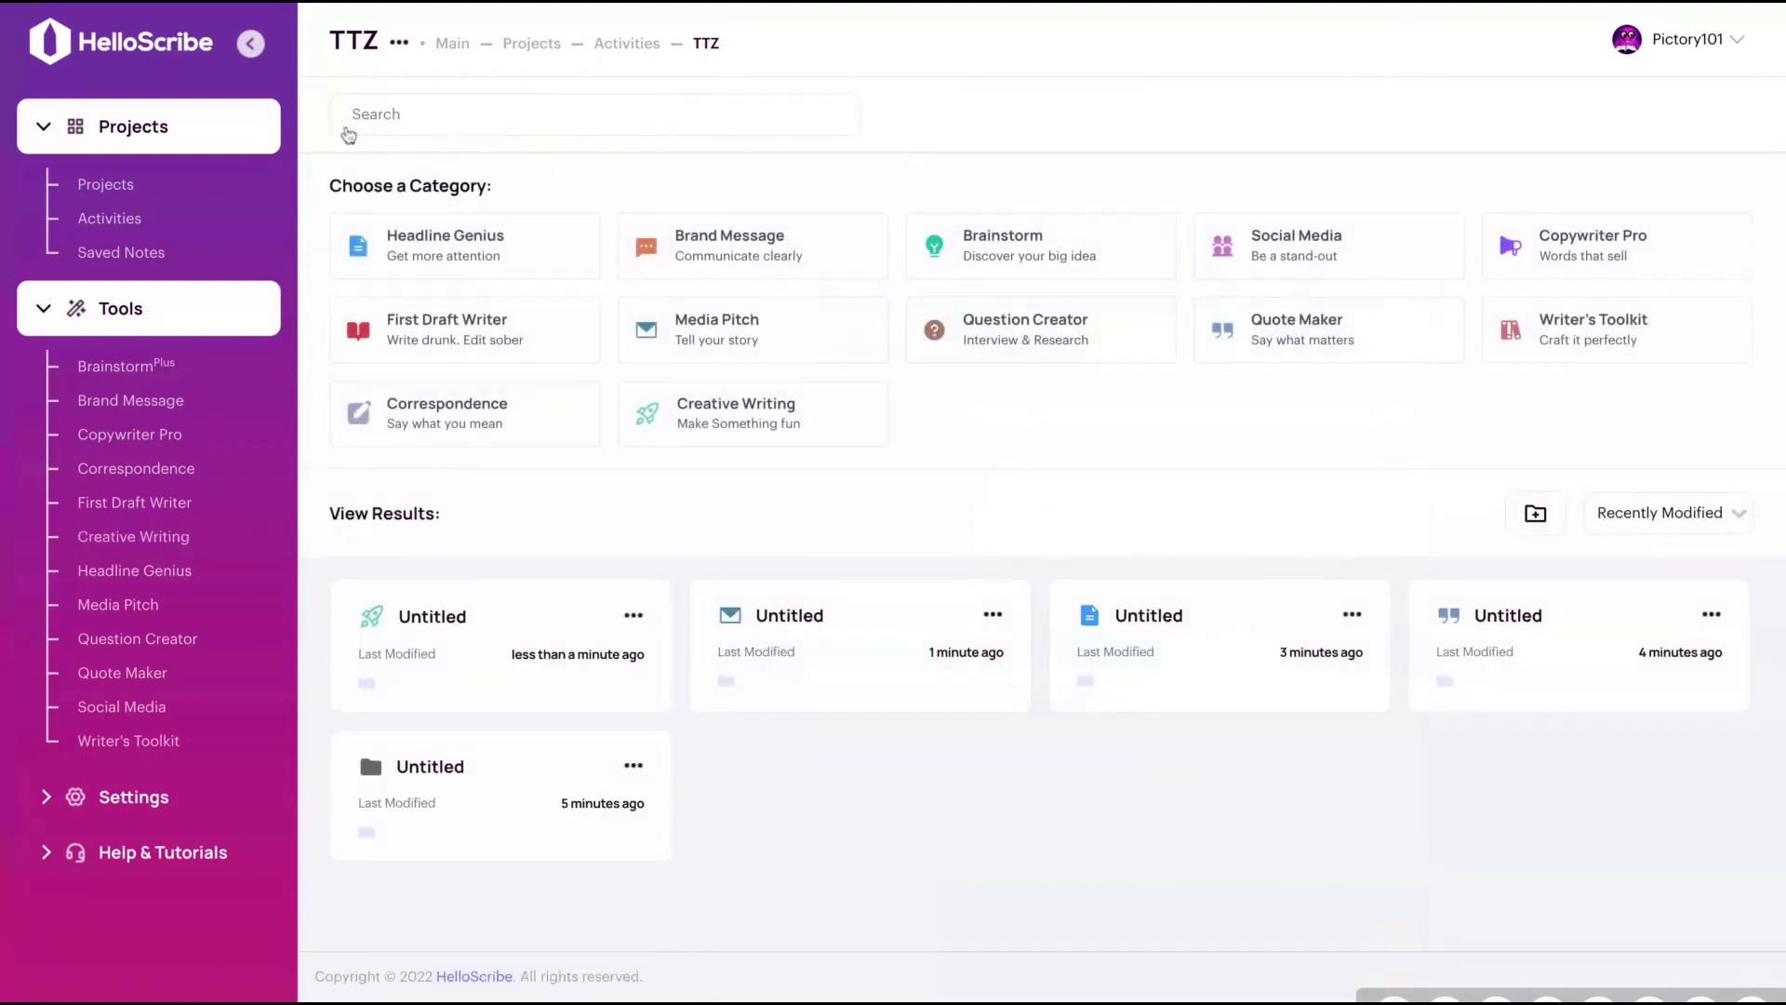